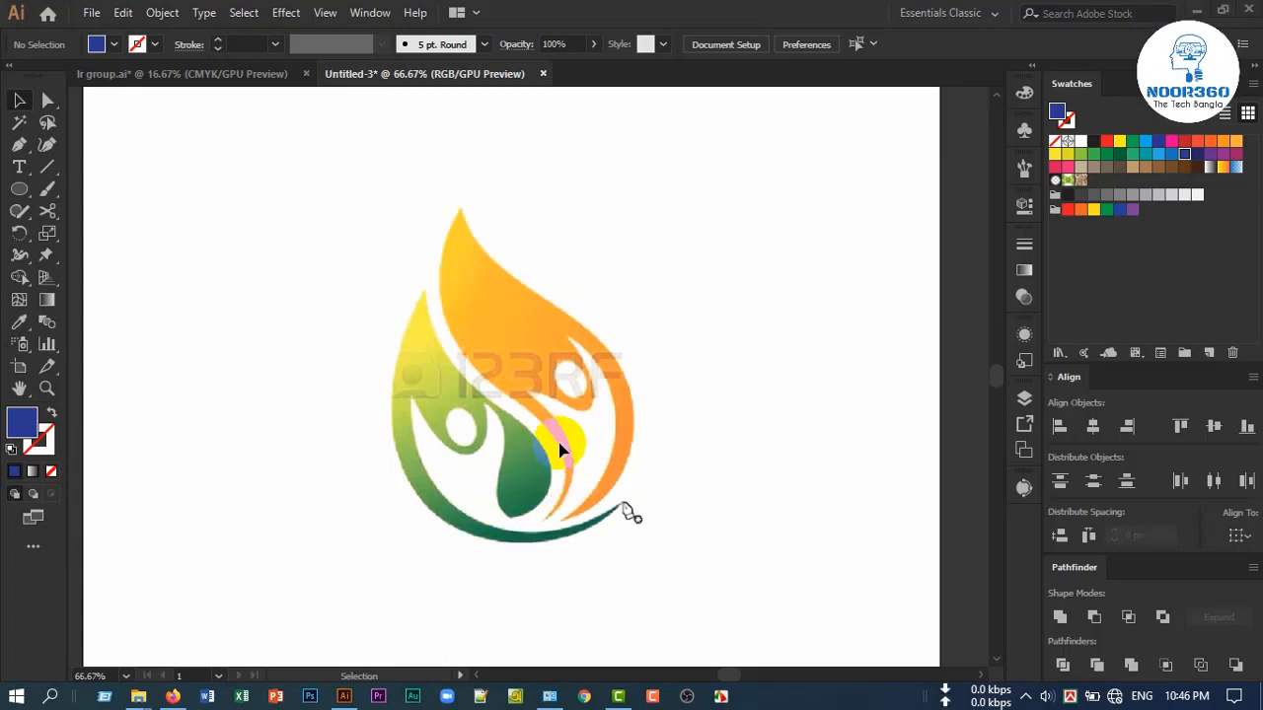
Examine the overall shape and curves of the green and orange flame logo in the reference image
{"action": "scroll", "coordinate": [551, 478], "scroll_direction": "down", "scroll_amount": 2}
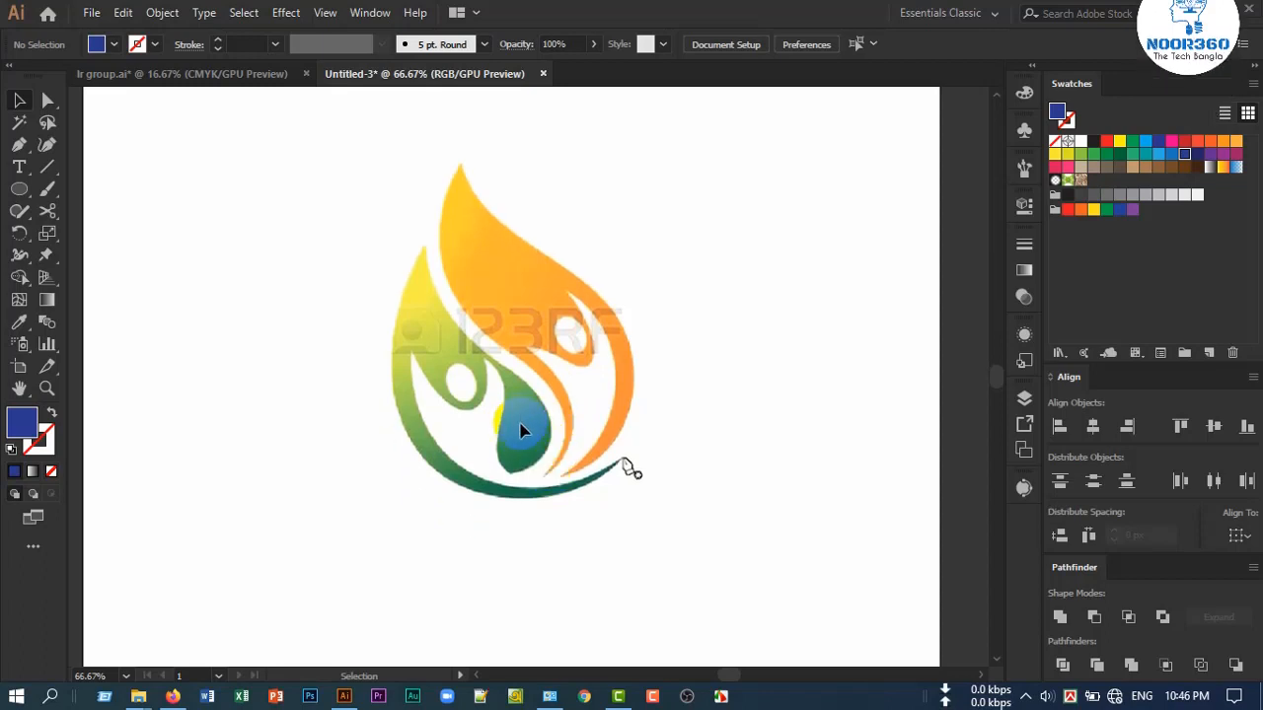
{"action": "scroll", "coordinate": [526, 432], "scroll_direction": "up", "scroll_amount": 1}
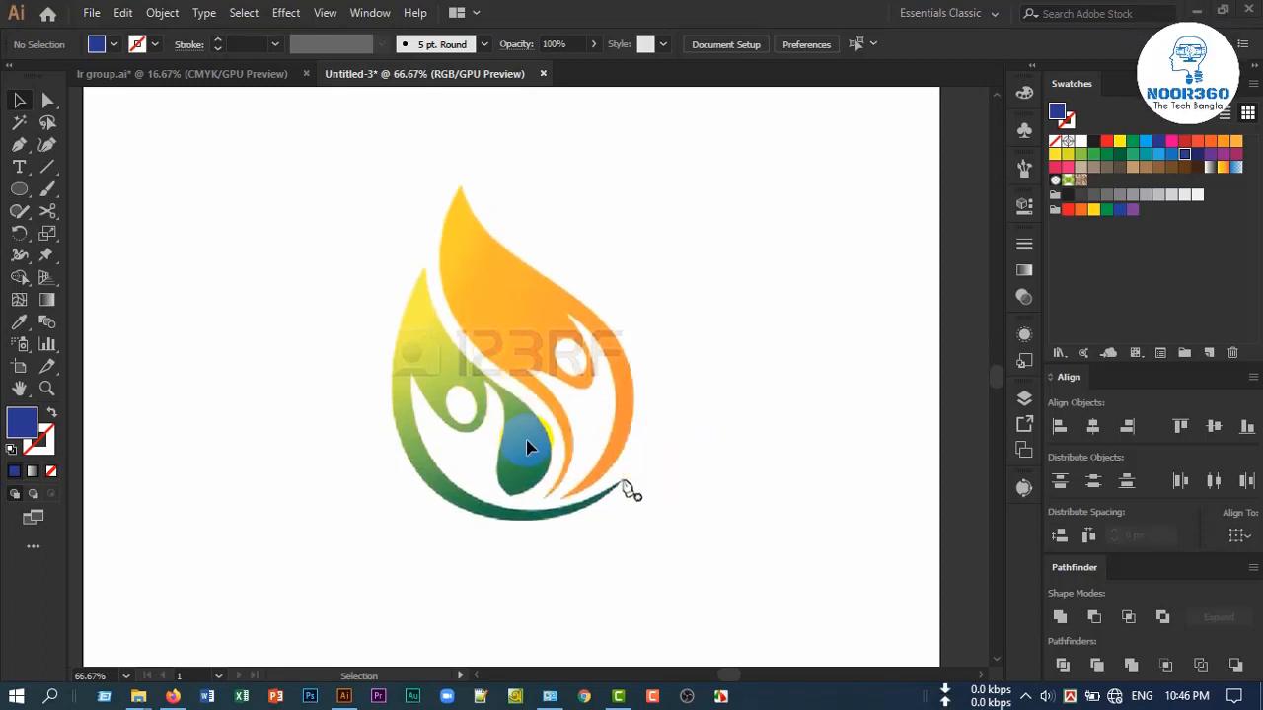
{"action": "scroll", "coordinate": [514, 468], "scroll_direction": "up", "scroll_amount": 1}
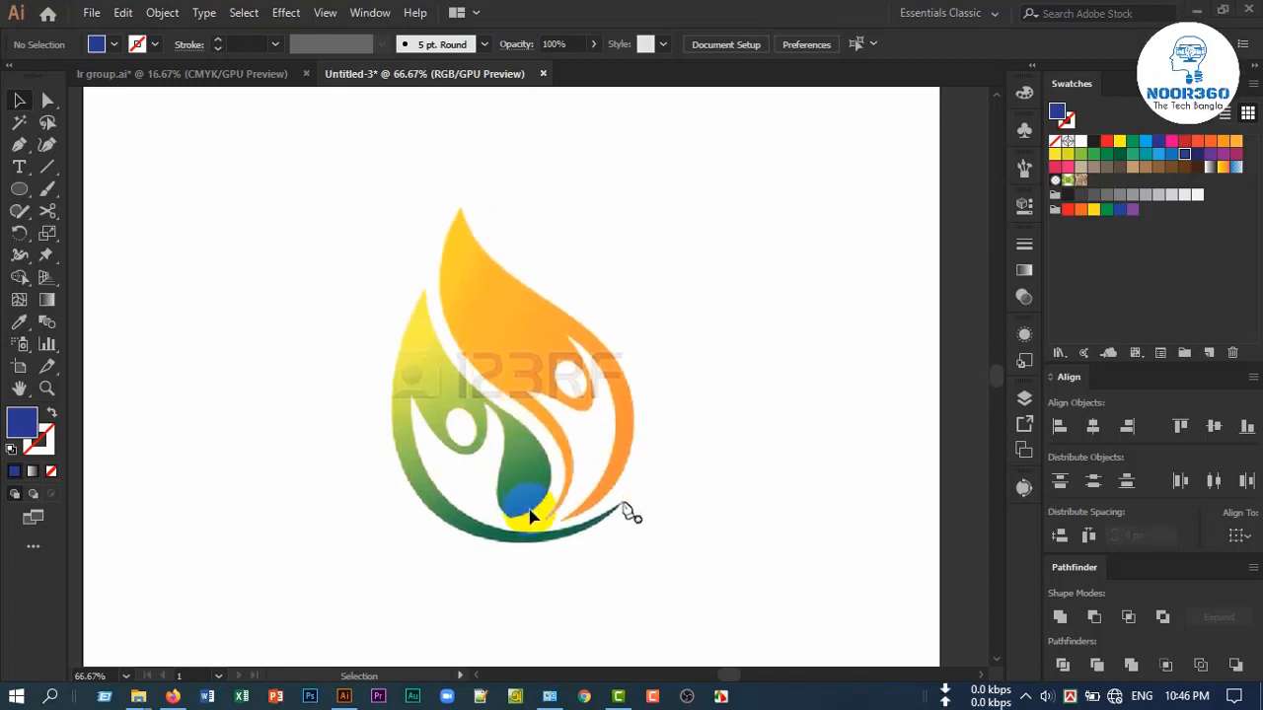
{"action": "scroll", "coordinate": [525, 519], "scroll_direction": "up", "scroll_amount": 1}
{"action": "scroll", "coordinate": [528, 520], "scroll_direction": "down", "scroll_amount": 1}
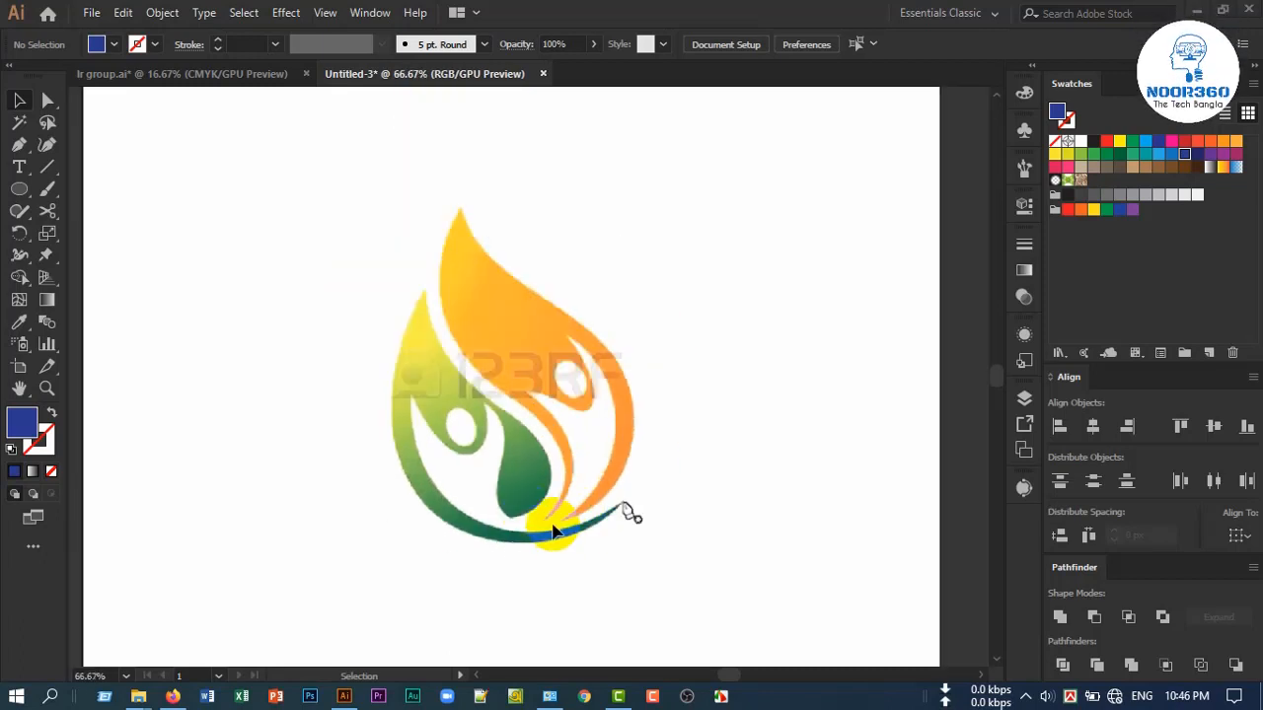
{"action": "key", "text": "space"}
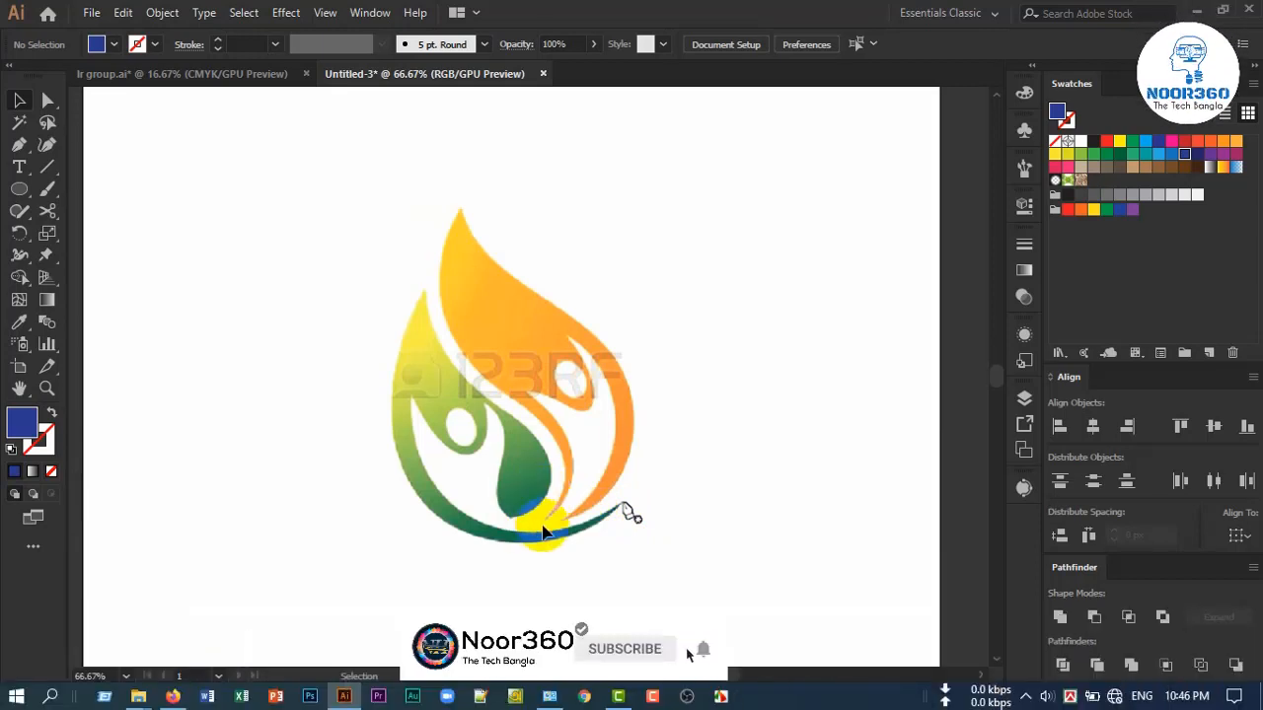
{"action": "left_click_drag", "start_coordinate": [683, 534], "coordinate": [669, 504]}
{"action": "scroll", "coordinate": [484, 451], "scroll_direction": "up", "scroll_amount": 1}
{"action": "scroll", "coordinate": [485, 451], "scroll_direction": "down", "scroll_amount": 1}
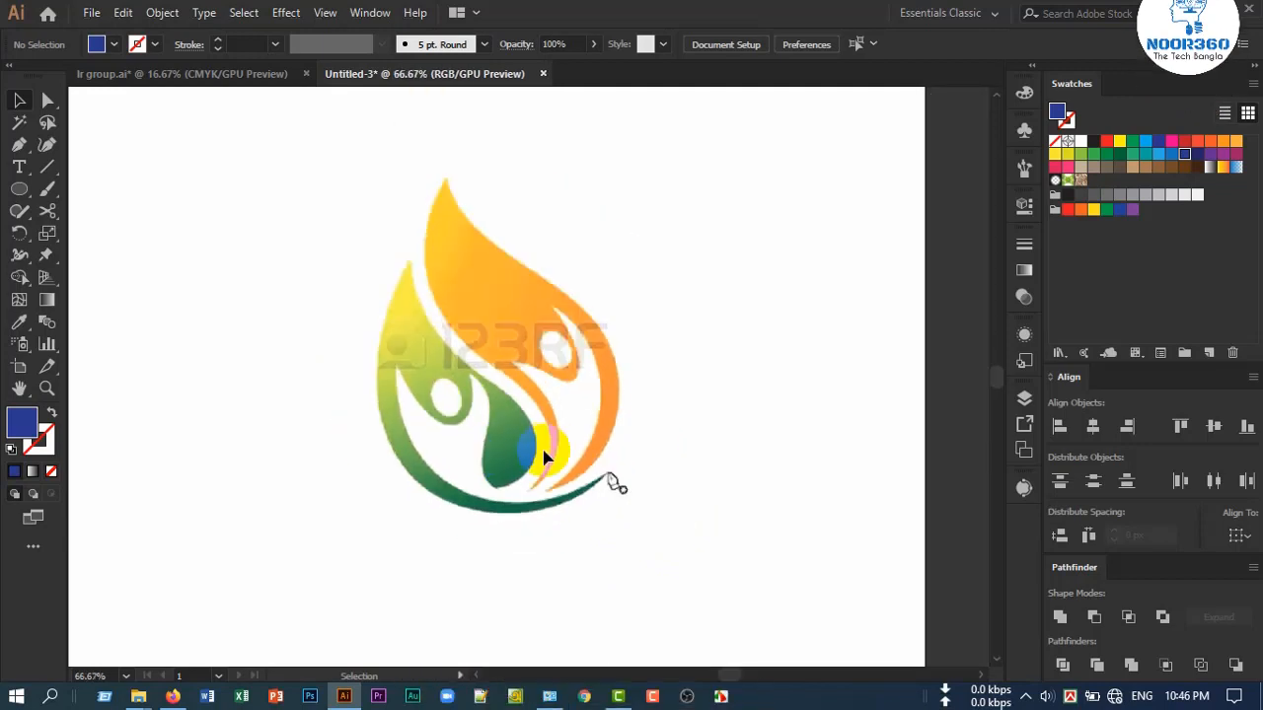
{"action": "left_click_drag", "start_coordinate": [526, 431], "coordinate": [526, 441]}
{"action": "scroll", "coordinate": [478, 441], "scroll_direction": "up", "scroll_amount": 1}
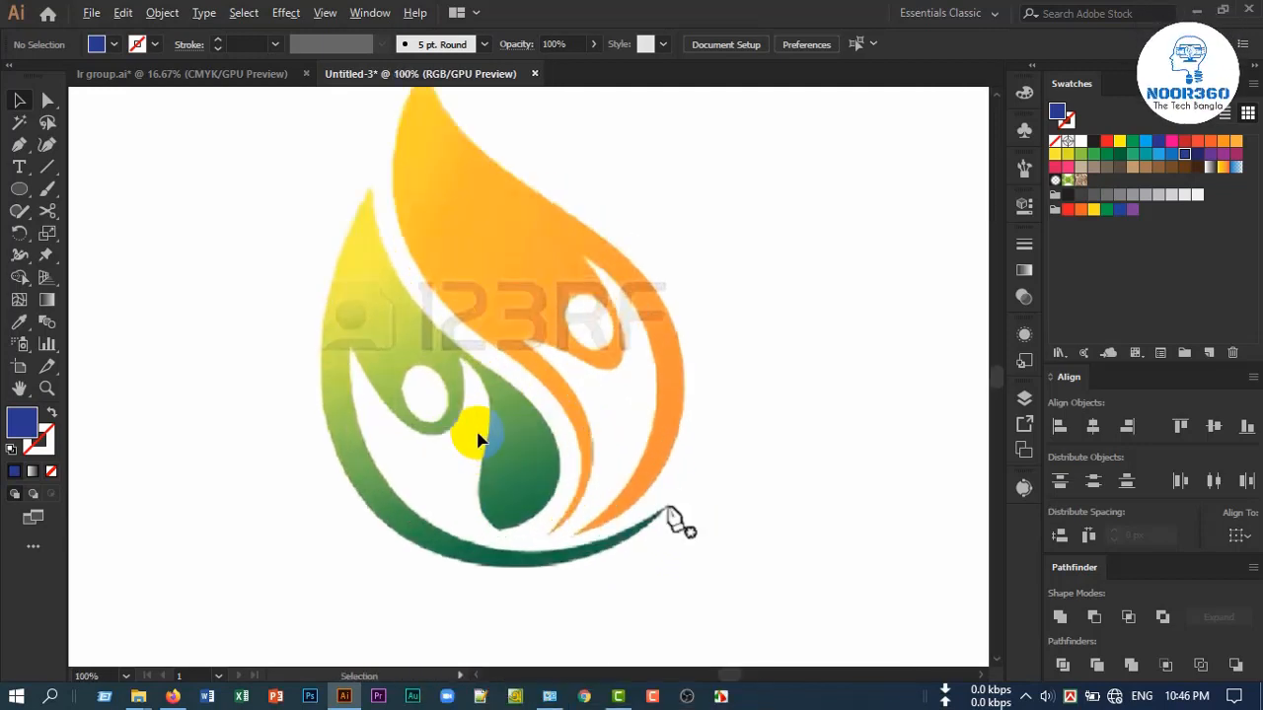
{"action": "scroll", "coordinate": [484, 446], "scroll_direction": "down", "scroll_amount": 1}
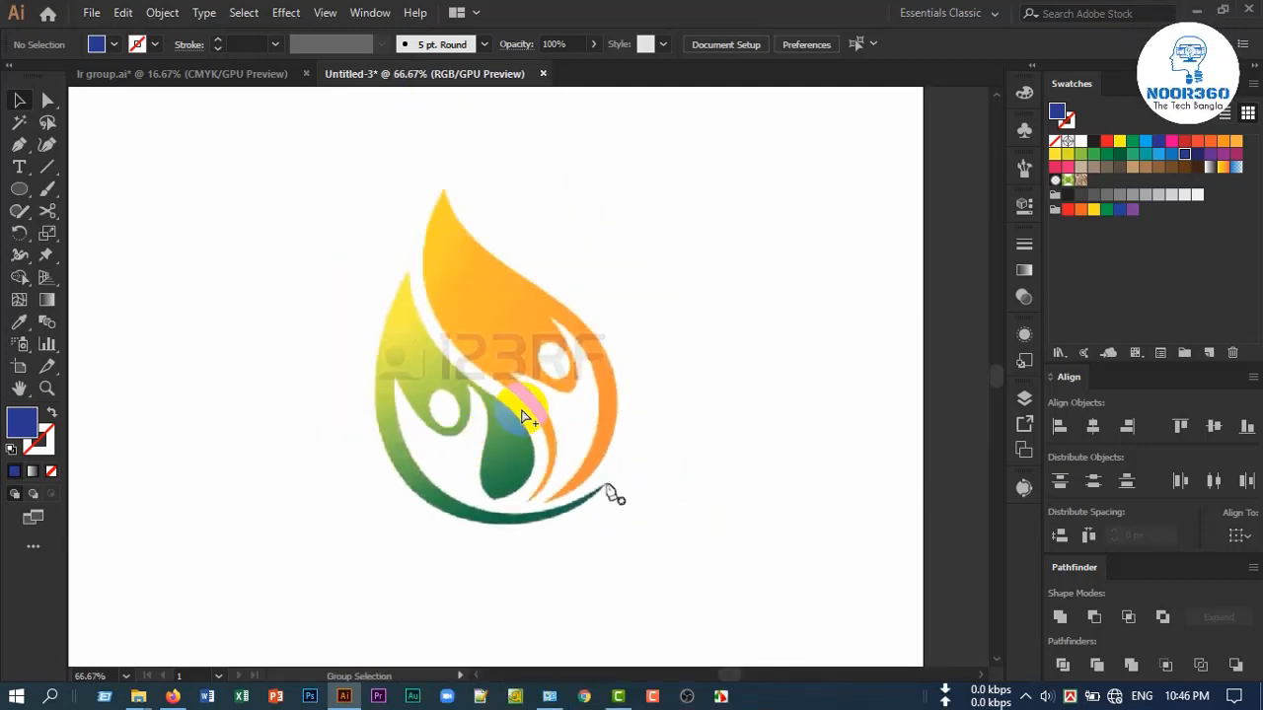
Select the embedded reference logo image and lock it in place for tracing
{"action": "left_click", "coordinate": [526, 416]}
{"action": "left_click", "coordinate": [753, 403]}
{"action": "left_click", "coordinate": [550, 405]}
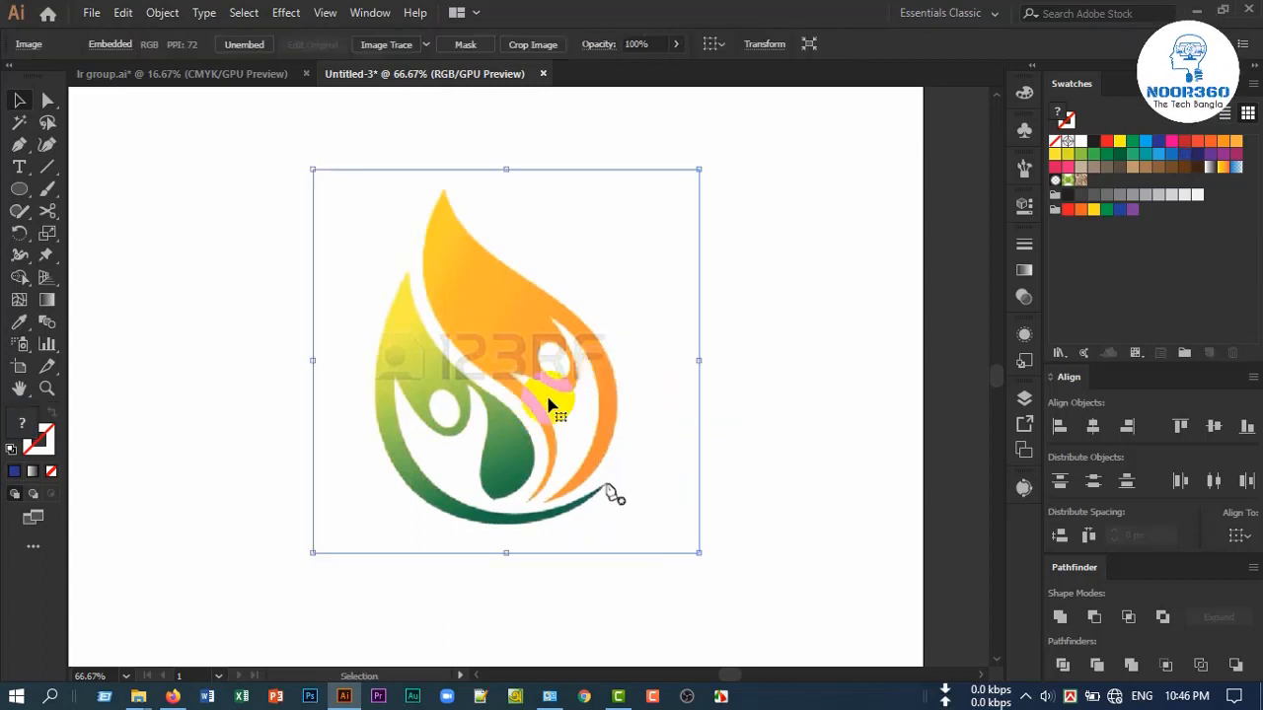
{"action": "key", "text": "ctrl+2"}
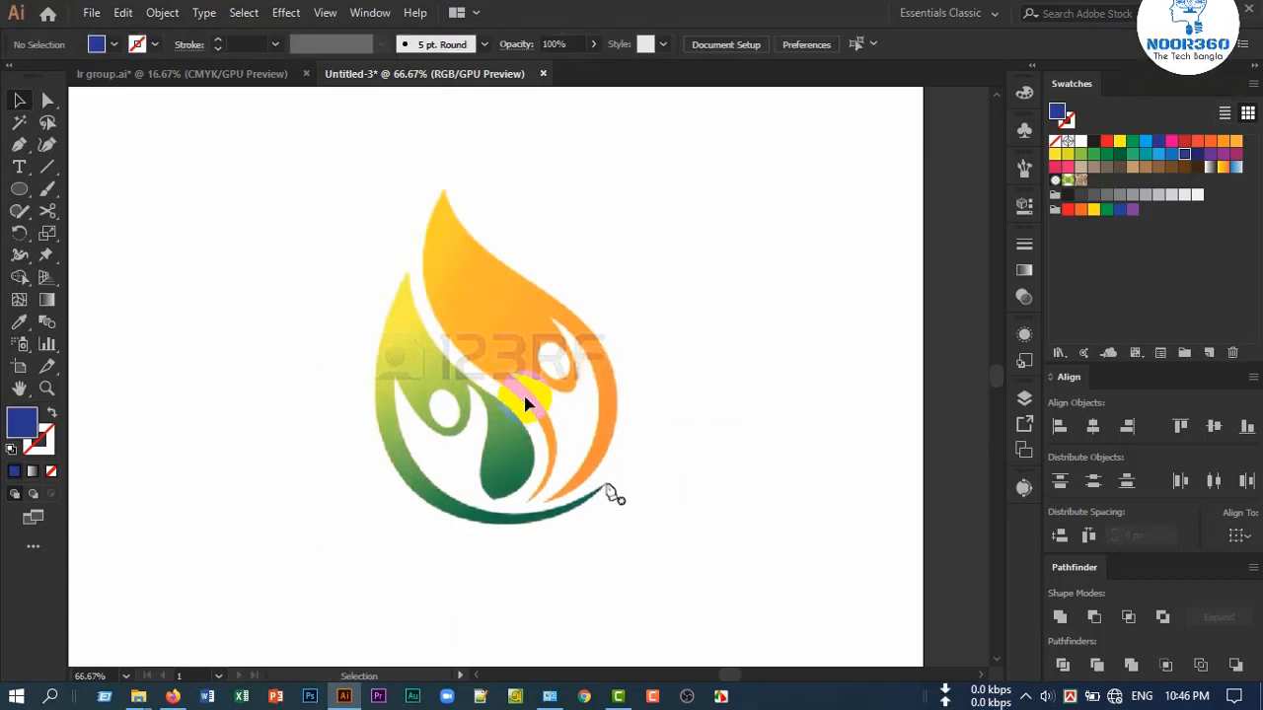
Tear off the Pen tool group as a floating set and place it beside the logo artwork
{"action": "scroll", "coordinate": [468, 432], "scroll_direction": "up", "scroll_amount": 1}
{"action": "scroll", "coordinate": [469, 432], "scroll_direction": "down", "scroll_amount": 1}
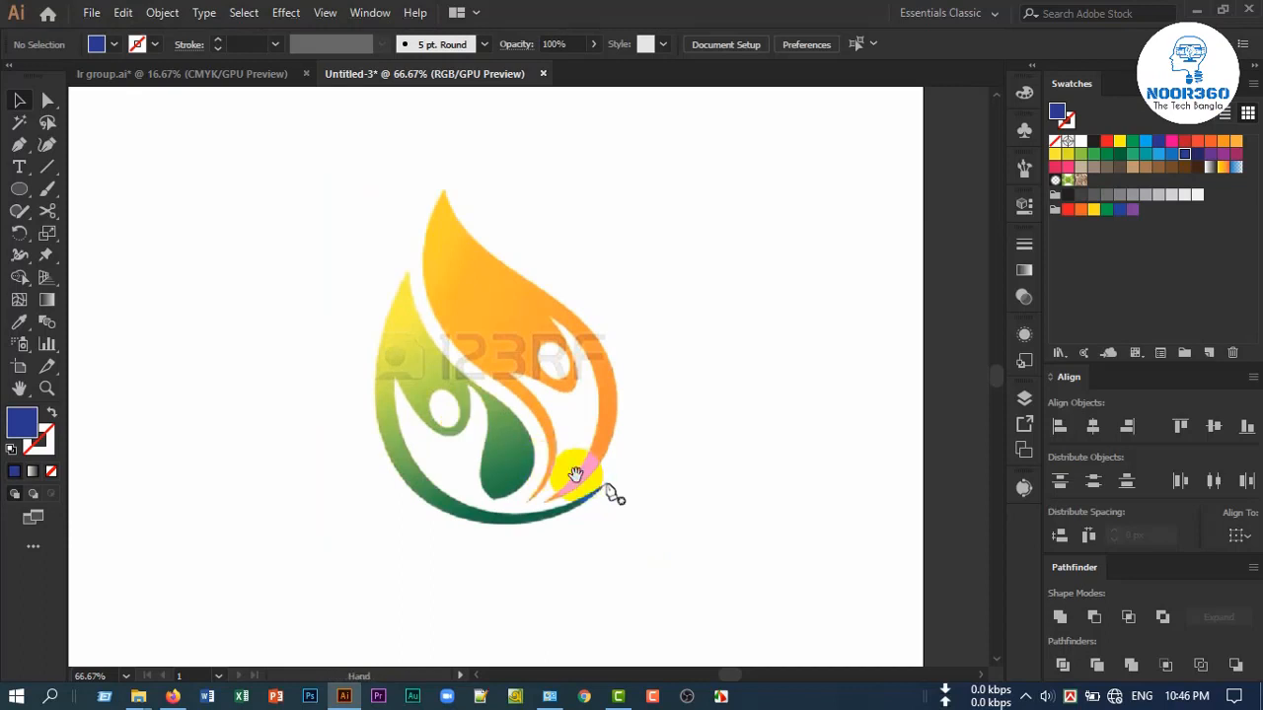
{"action": "scroll", "coordinate": [481, 420], "scroll_direction": "up", "scroll_amount": 1}
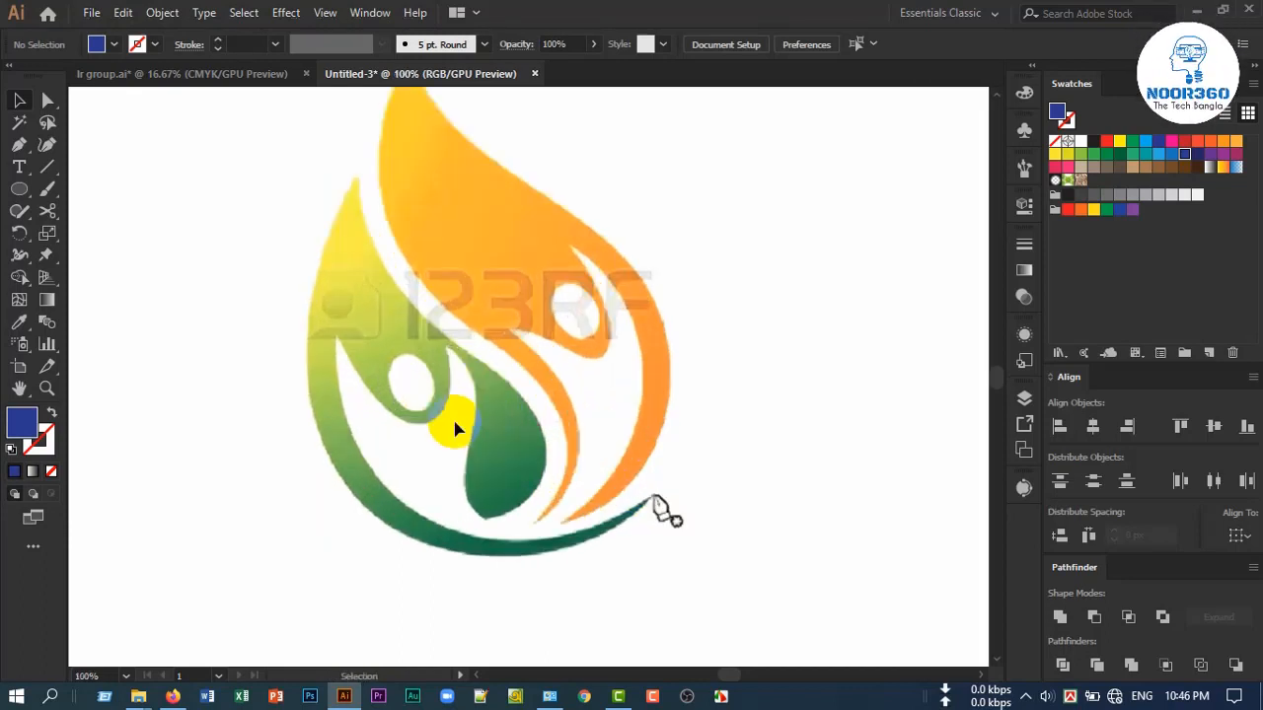
{"action": "scroll", "coordinate": [442, 421], "scroll_direction": "up", "scroll_amount": 1}
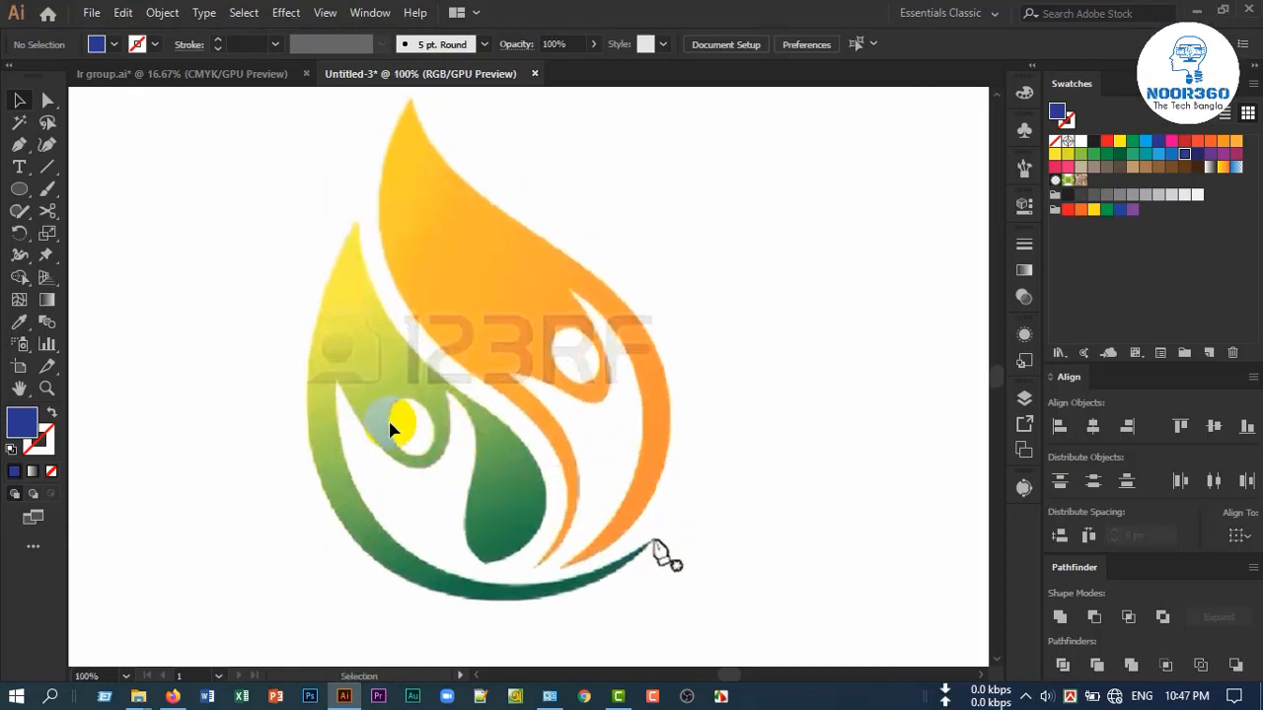
{"action": "left_click", "coordinate": [18, 151]}
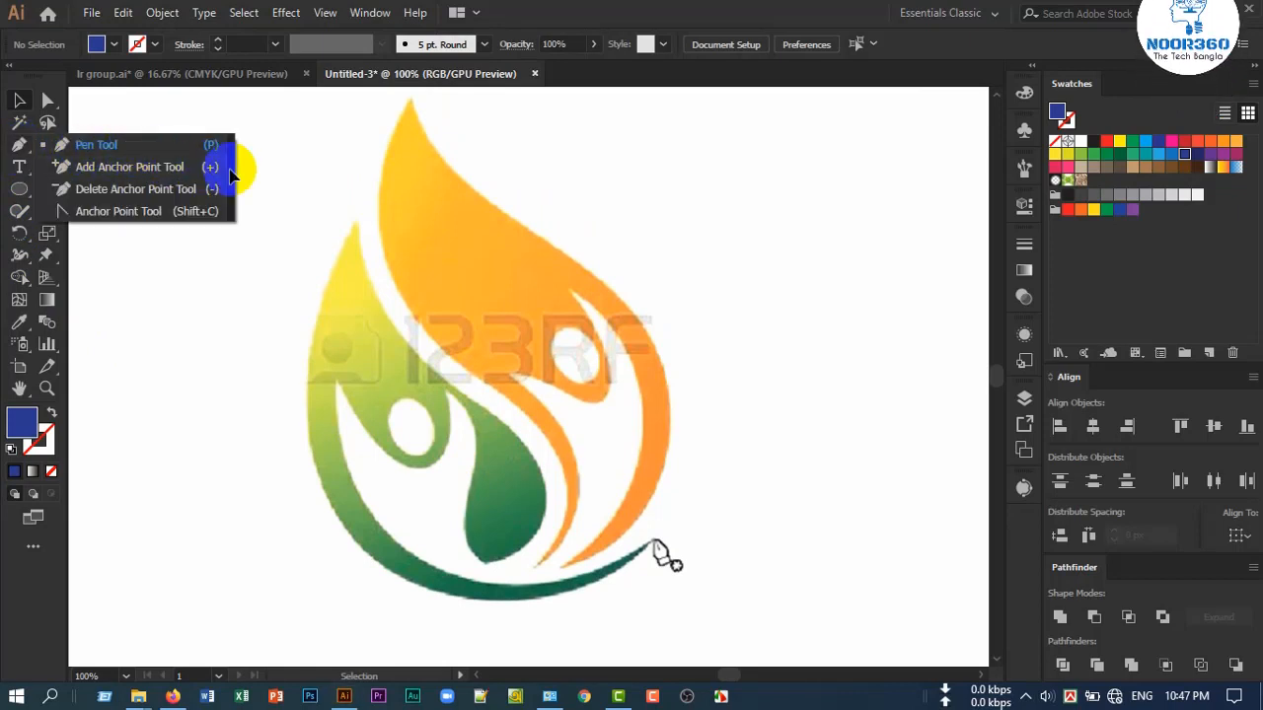
{"action": "left_click", "coordinate": [234, 184]}
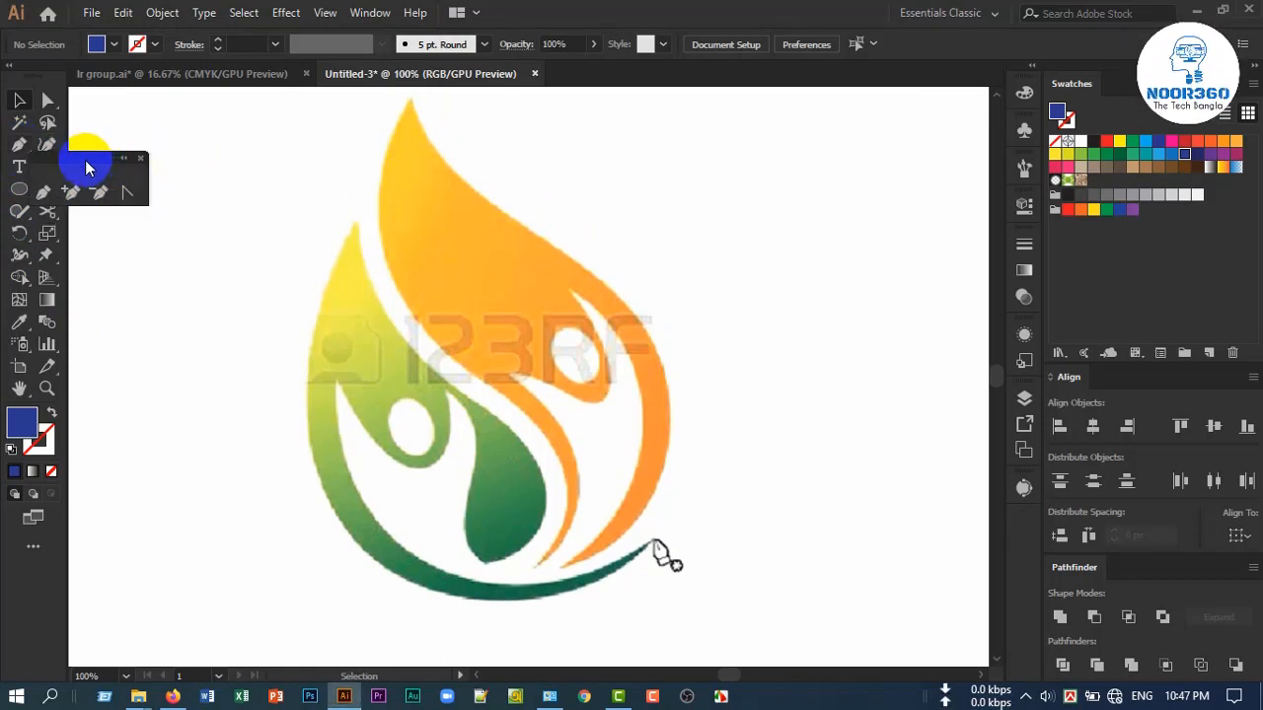
{"action": "left_click_drag", "start_coordinate": [85, 168], "coordinate": [131, 122]}
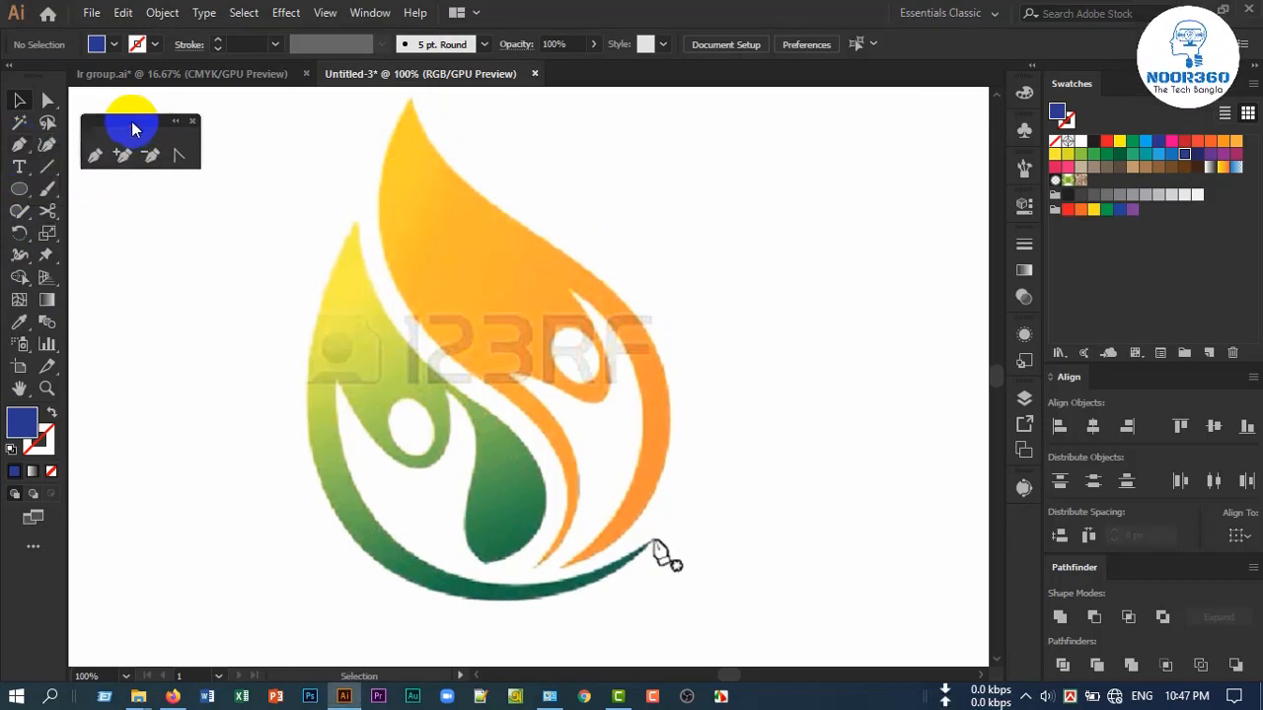
Start tracing the green figure with the Pen tool, placing straight anchors at its upper tip, the swoosh's far end and the pointed inner corner beside the head
{"action": "left_click", "coordinate": [96, 157]}
{"action": "scroll", "coordinate": [472, 434], "scroll_direction": "down", "scroll_amount": 2}
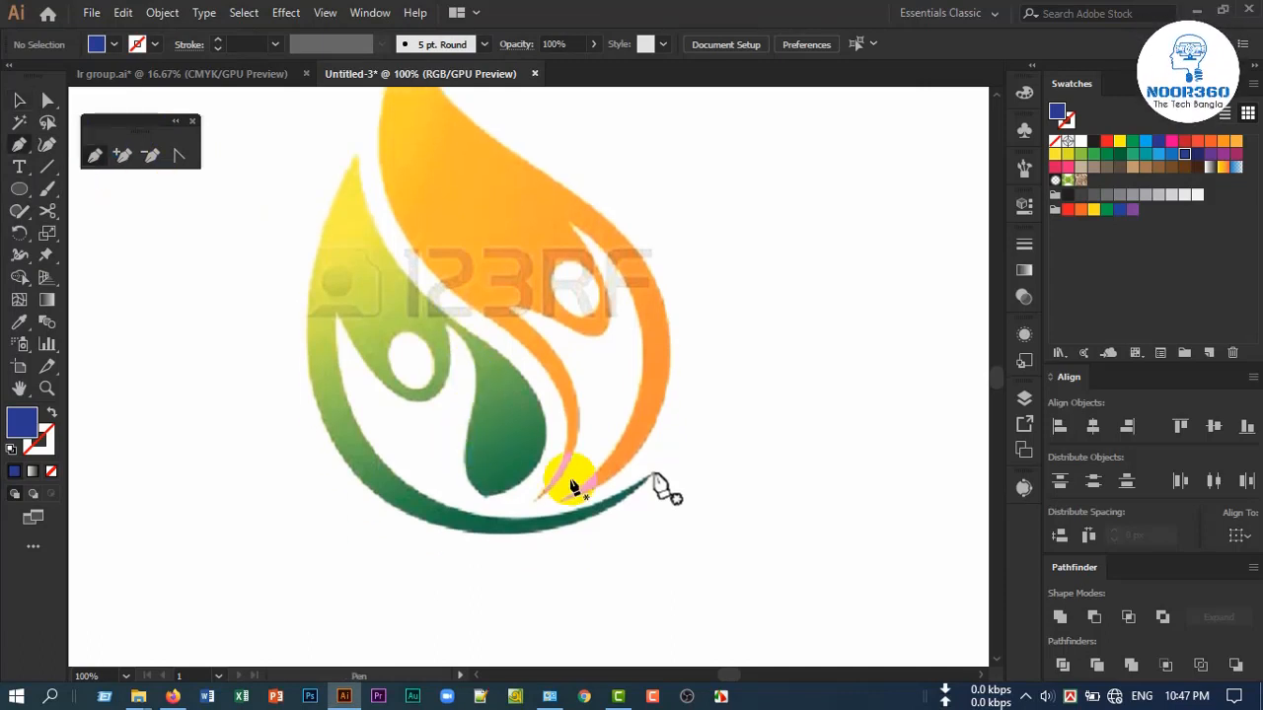
{"action": "scroll", "coordinate": [496, 501], "scroll_direction": "up", "scroll_amount": 1}
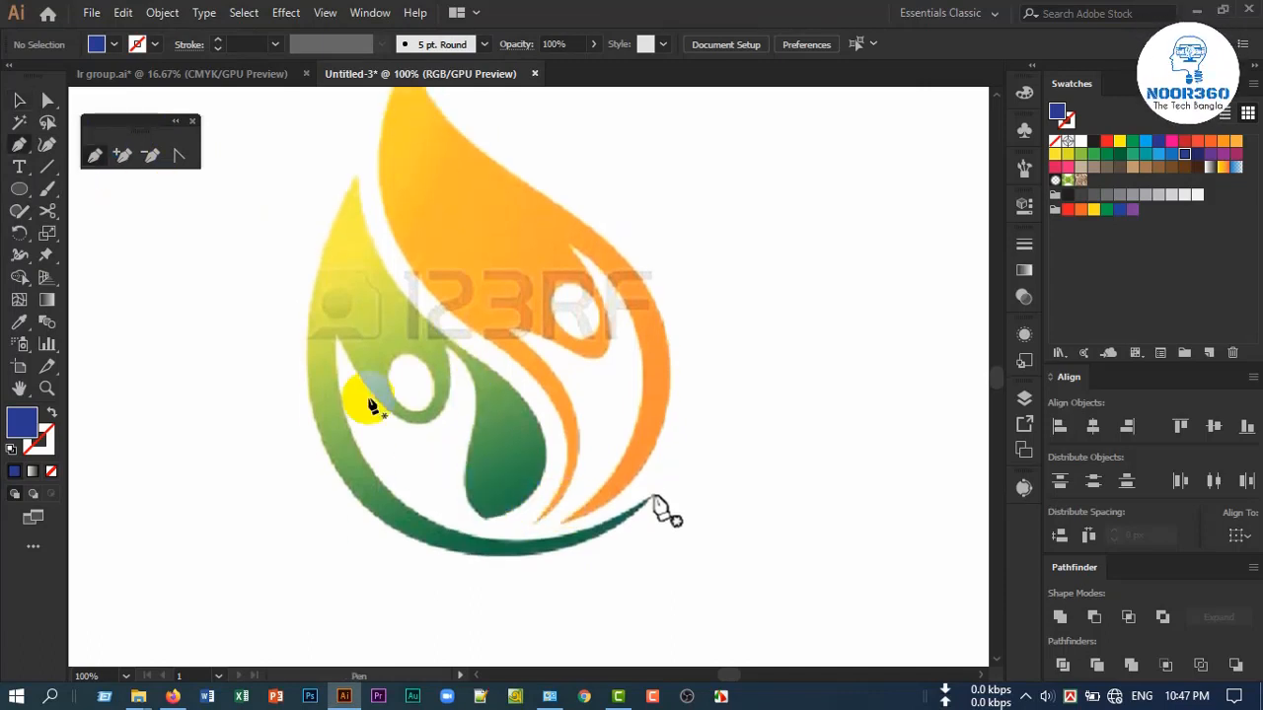
{"action": "left_click", "coordinate": [356, 181]}
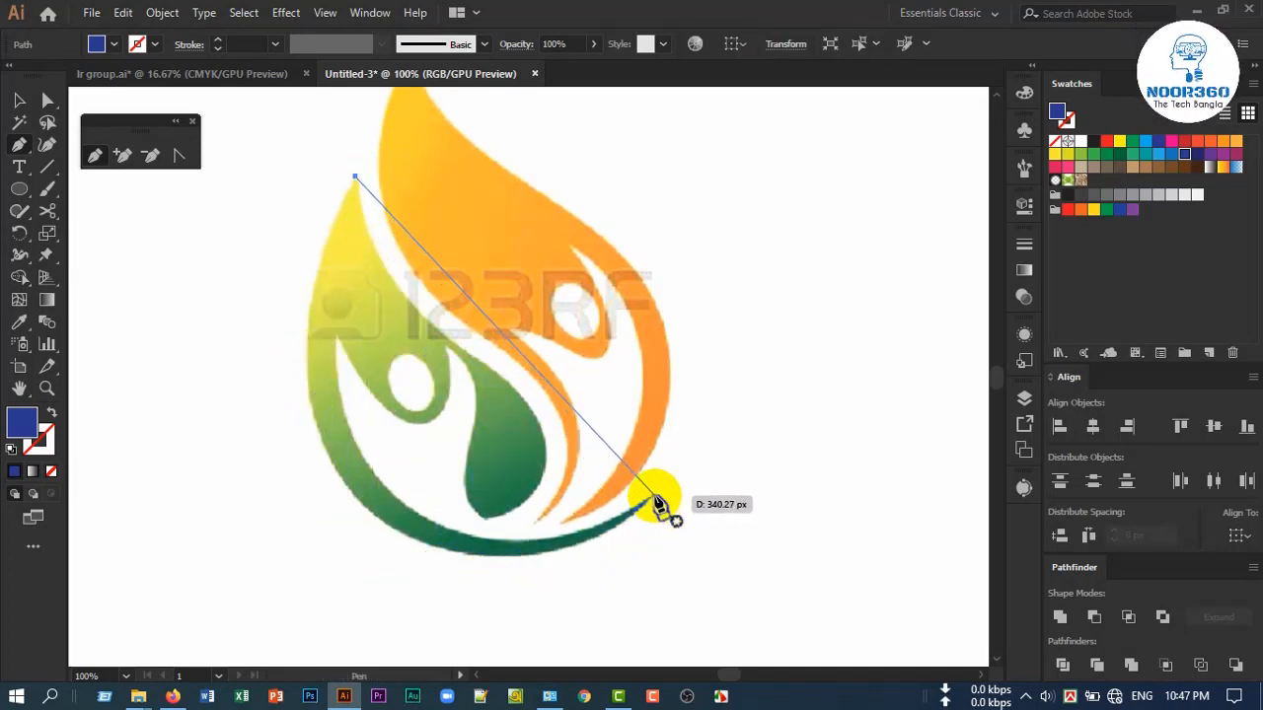
{"action": "left_click", "coordinate": [657, 504]}
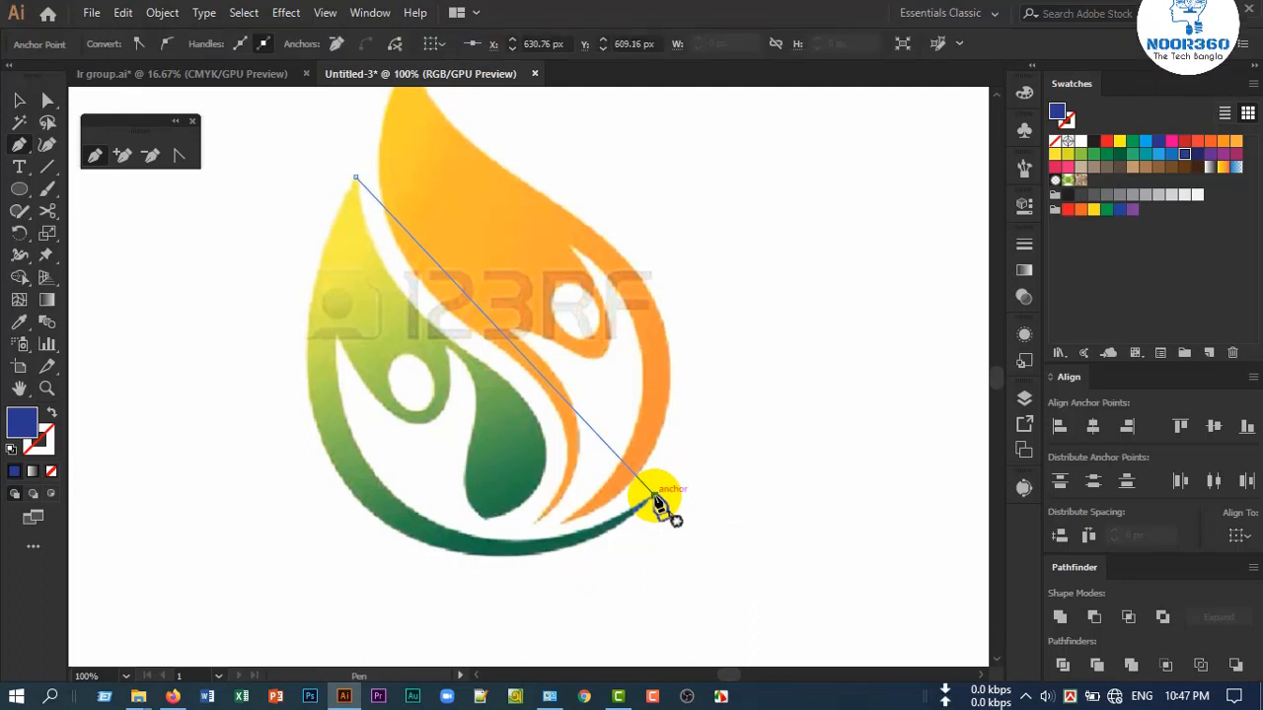
{"action": "left_click_drag", "start_coordinate": [657, 504], "coordinate": [509, 343]}
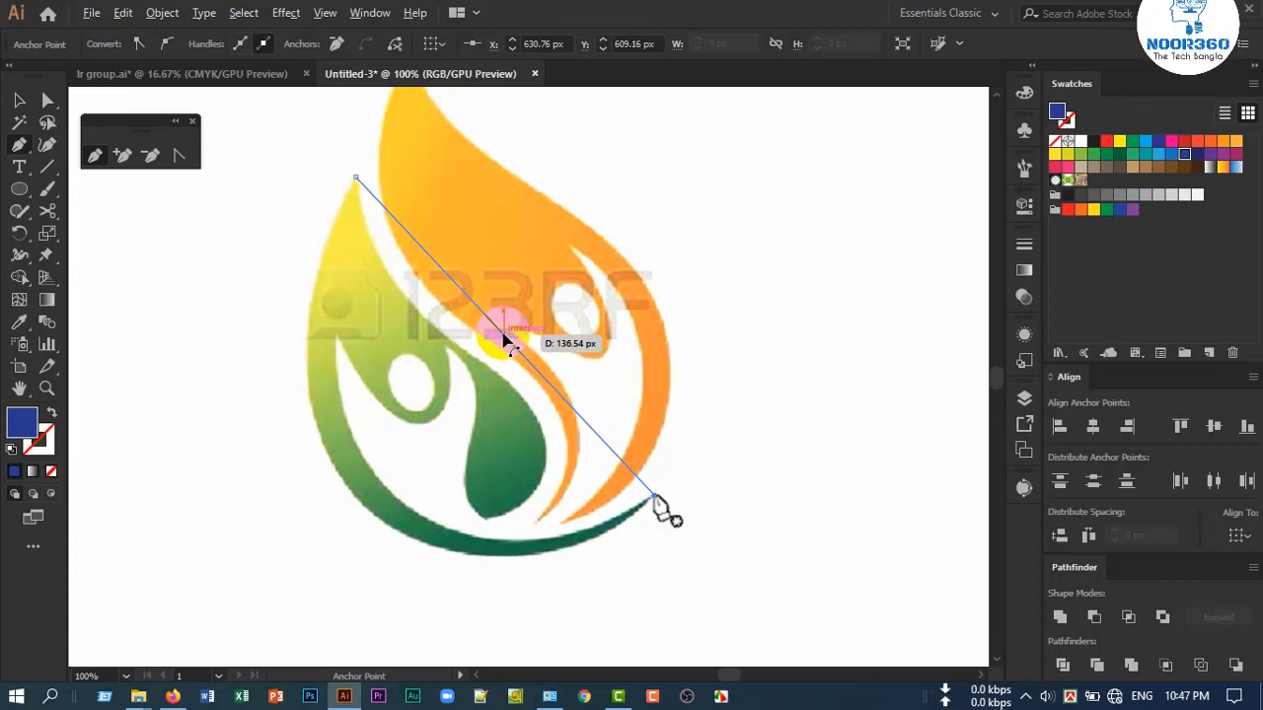
{"action": "left_click_drag", "start_coordinate": [506, 340], "coordinate": [337, 341]}
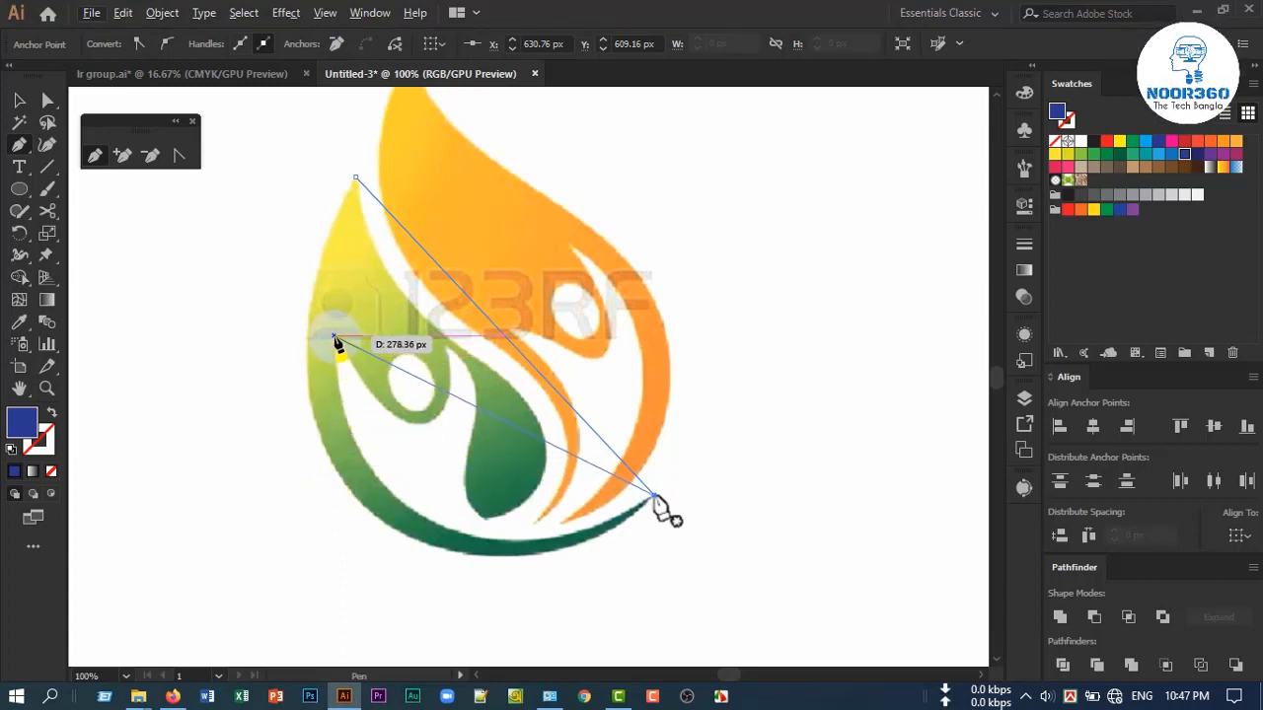
{"action": "left_click", "coordinate": [337, 336]}
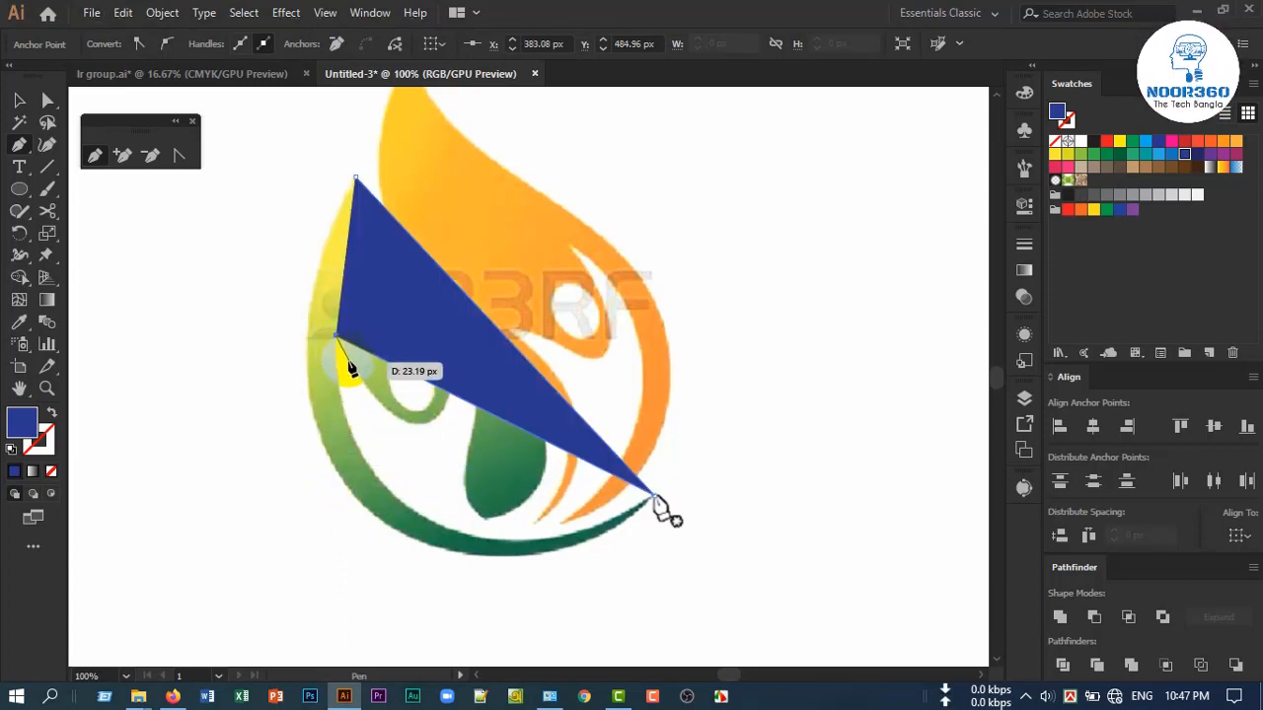
Swap the path's fill and stroke, and add anchors at the arm junction, the dark green teardrop's inner edge and its lower tip
{"action": "left_click", "coordinate": [51, 413]}
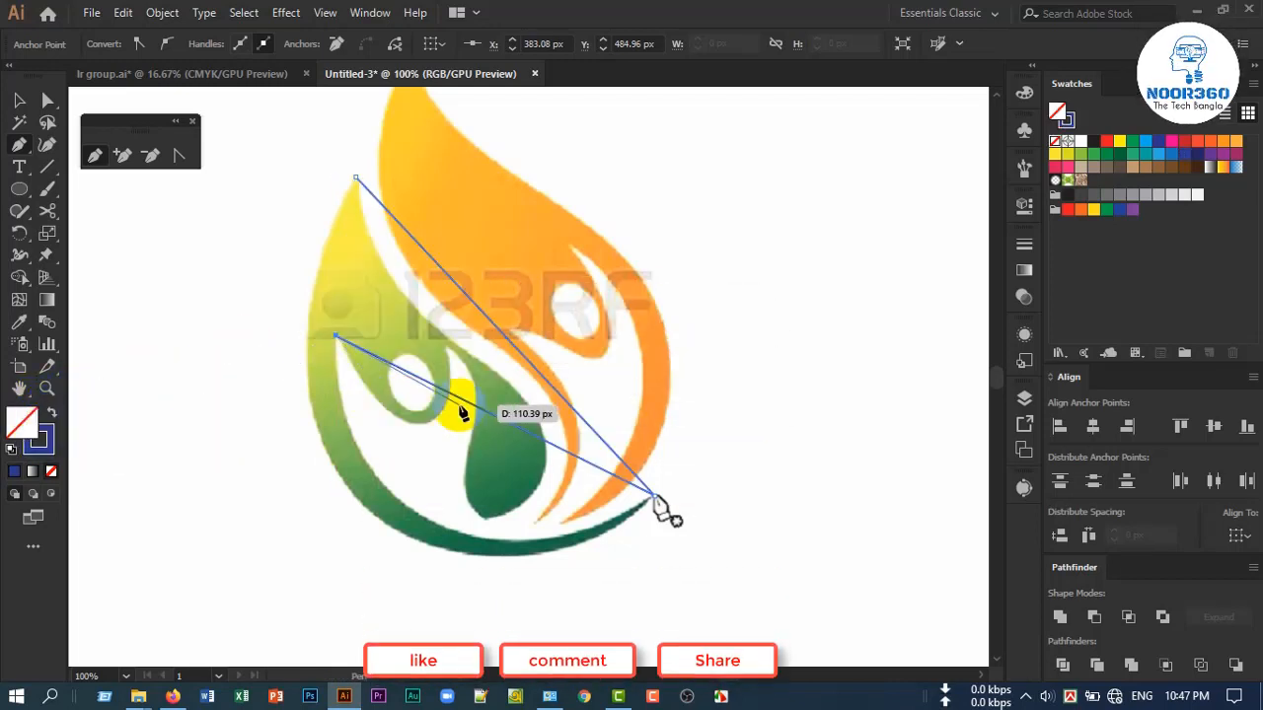
{"action": "scroll", "coordinate": [459, 409], "scroll_direction": "up", "scroll_amount": 2}
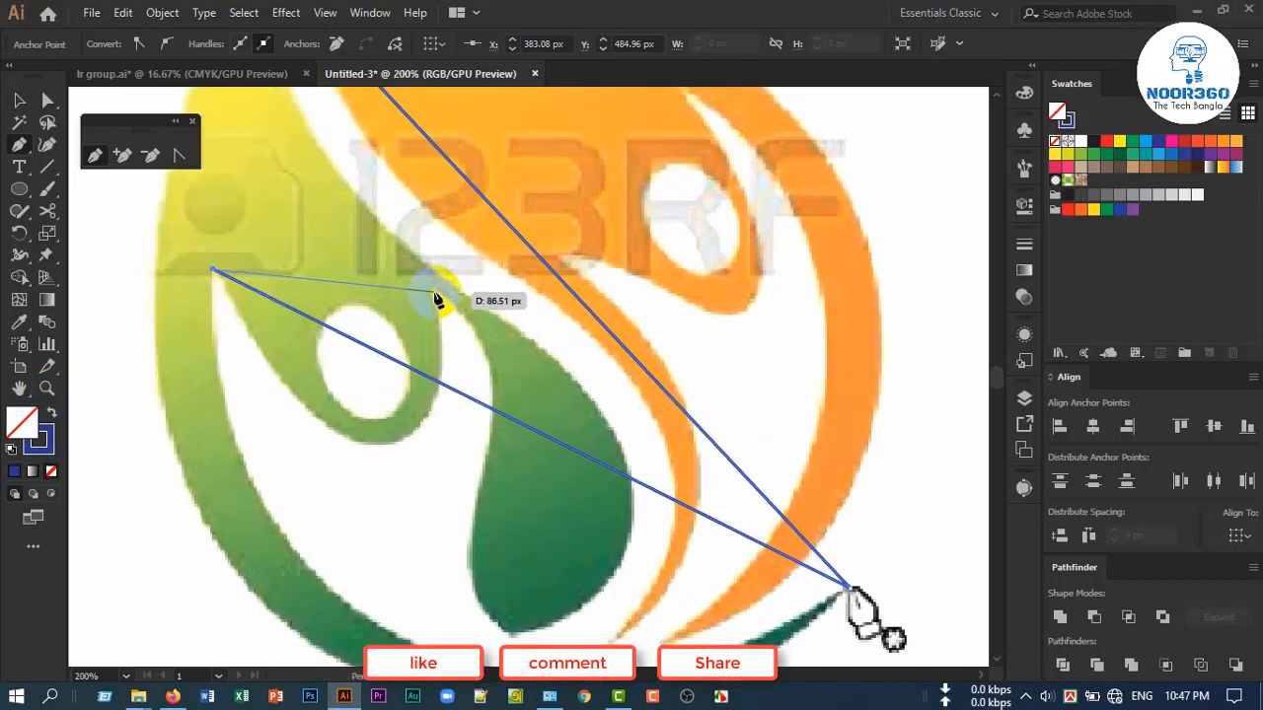
{"action": "left_click", "coordinate": [435, 293]}
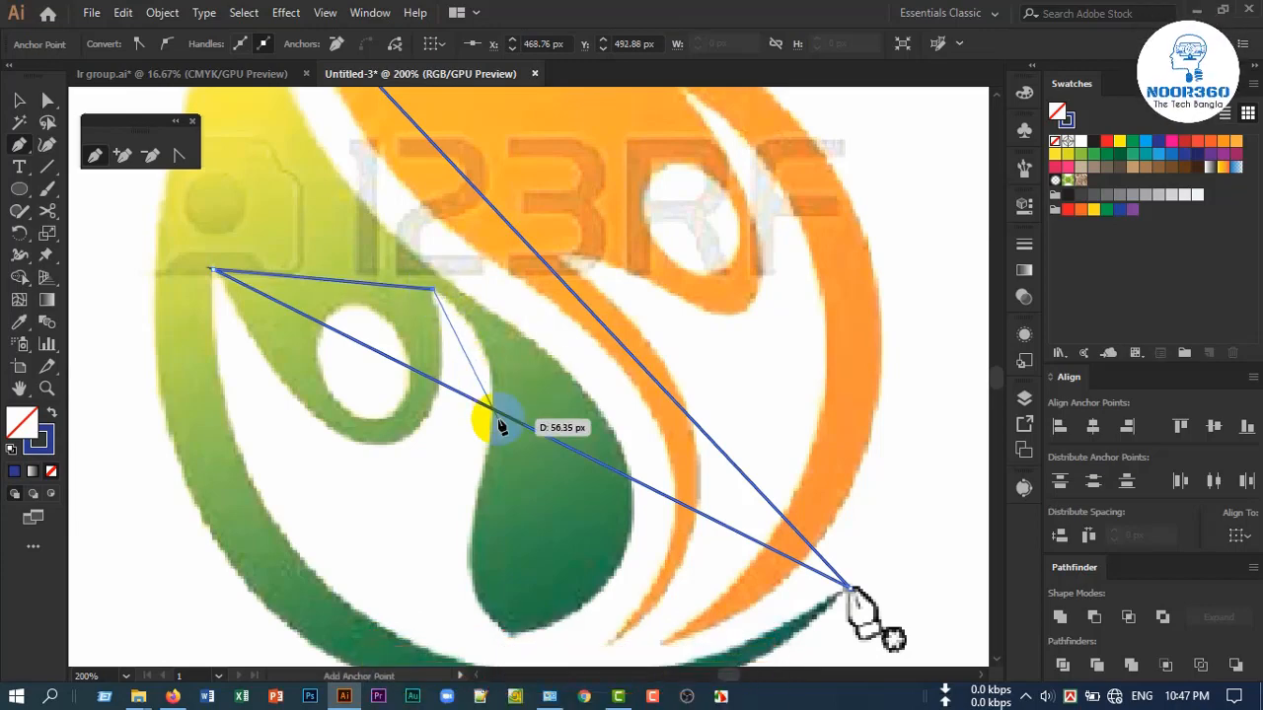
{"action": "scroll", "coordinate": [498, 464], "scroll_direction": "down", "scroll_amount": 1}
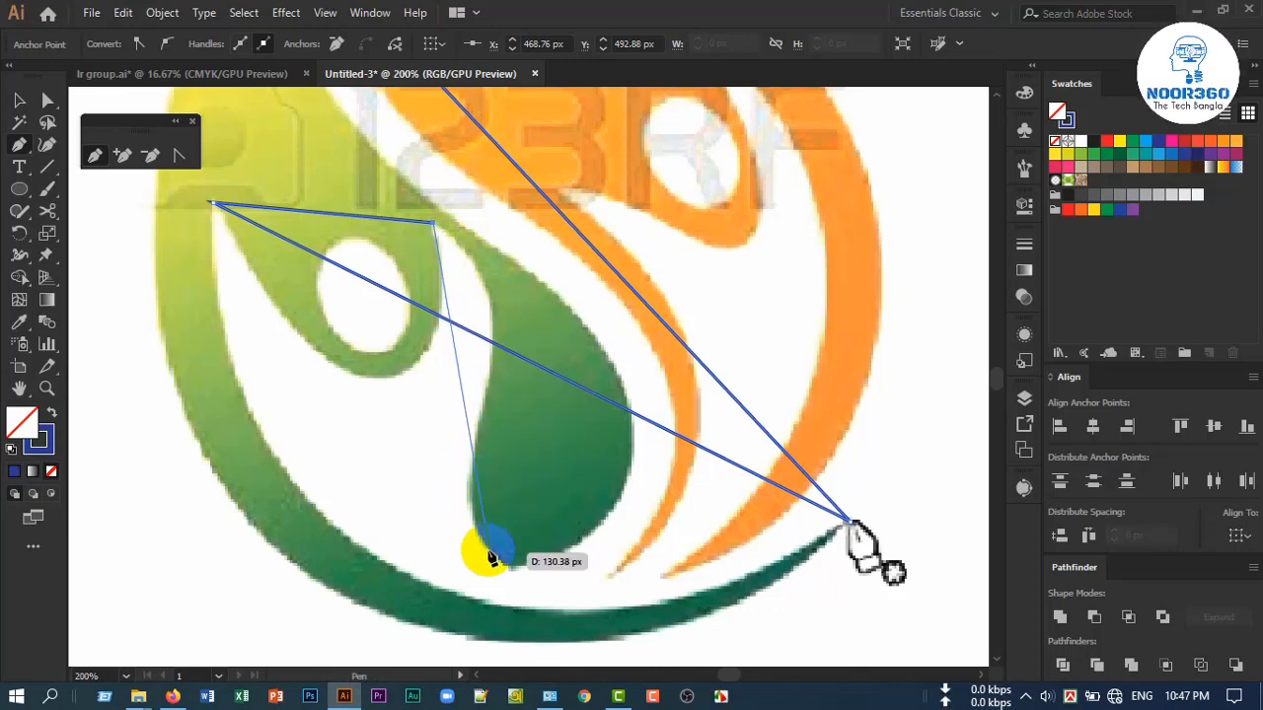
{"action": "left_click", "coordinate": [489, 376]}
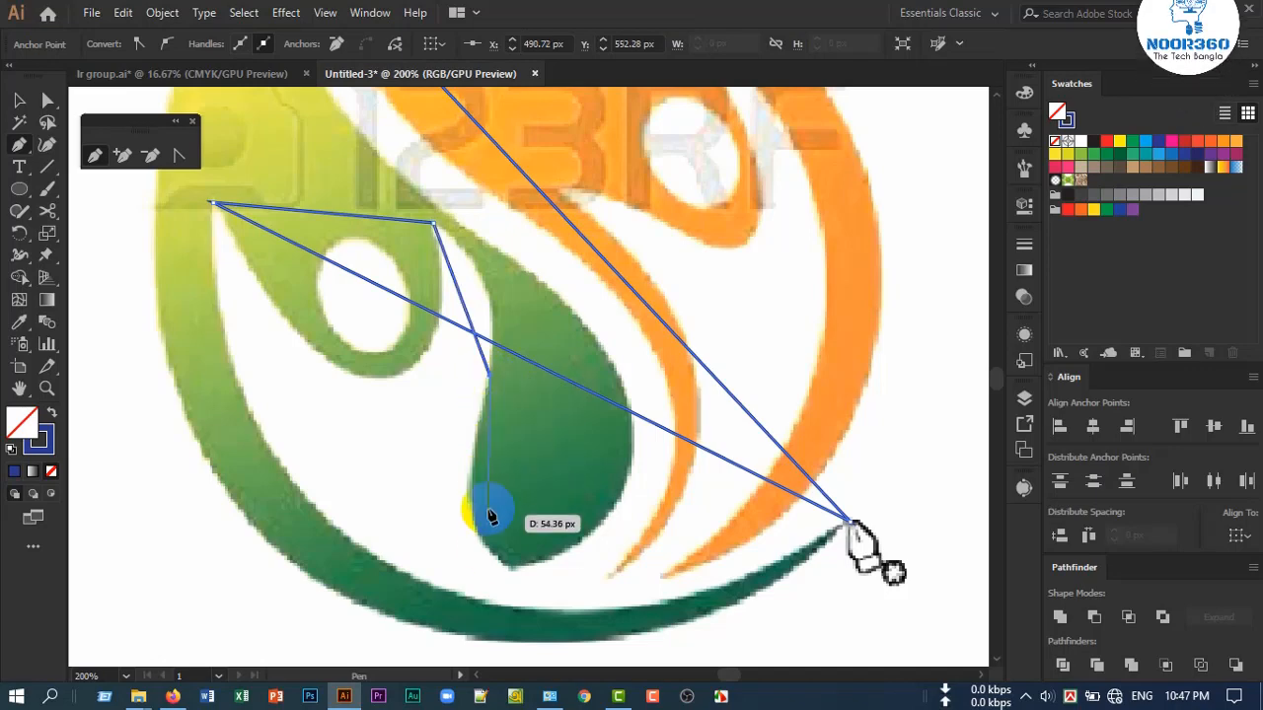
{"action": "left_click", "coordinate": [511, 570]}
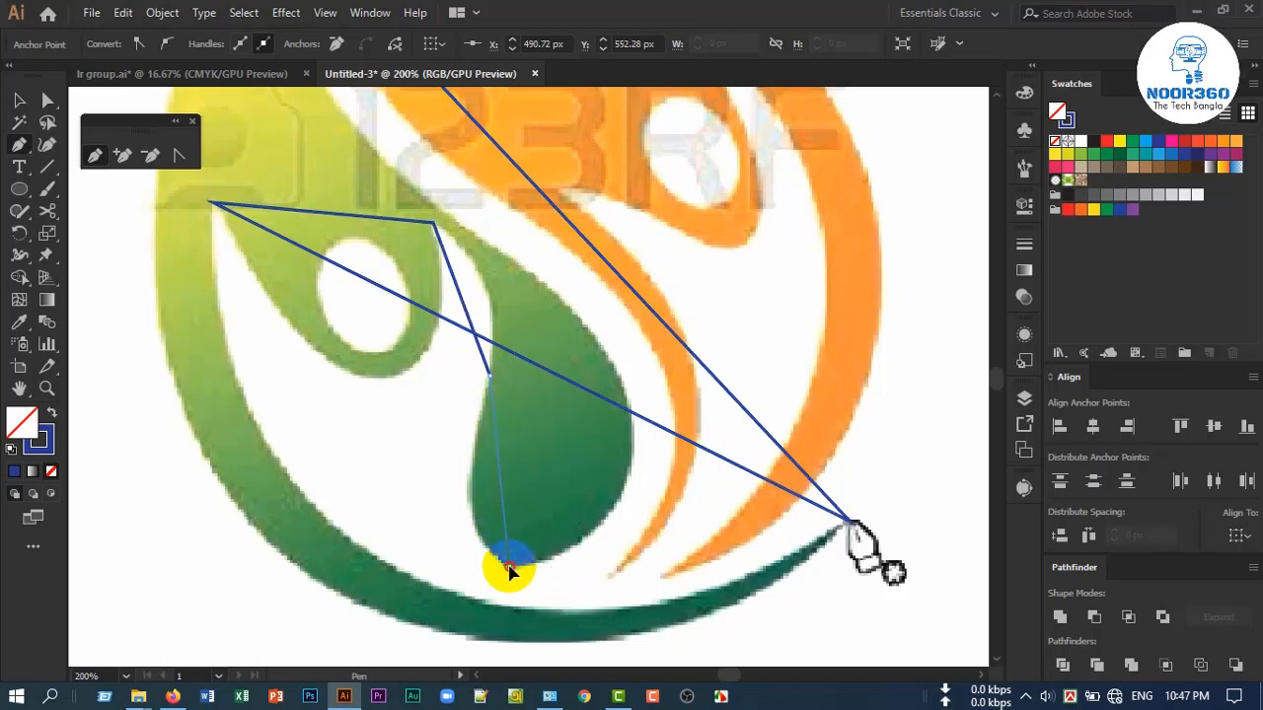
Add an anchor on the teardrop's upper outer edge and close the path at the green leaf's tip
{"action": "scroll", "coordinate": [629, 520], "scroll_direction": "up", "scroll_amount": 2}
{"action": "scroll", "coordinate": [629, 521], "scroll_direction": "down", "scroll_amount": 1}
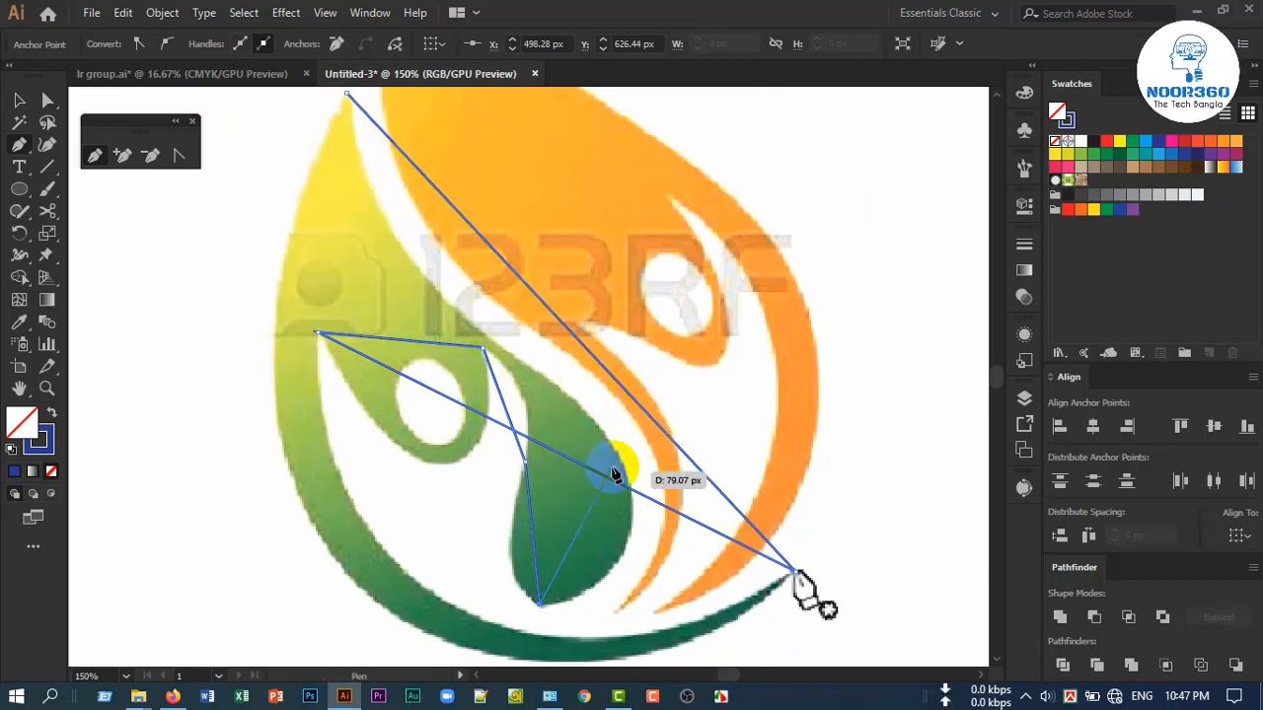
{"action": "left_click", "coordinate": [542, 375]}
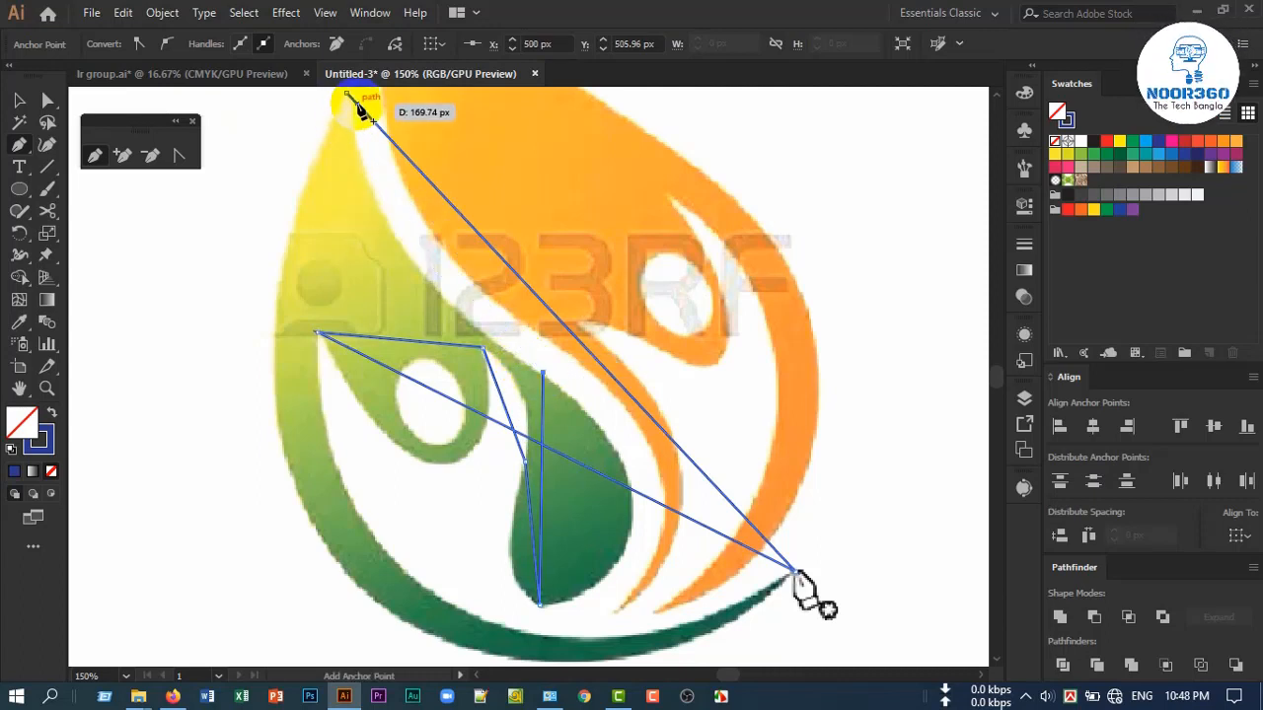
{"action": "scroll", "coordinate": [349, 99], "scroll_direction": "up", "scroll_amount": 2}
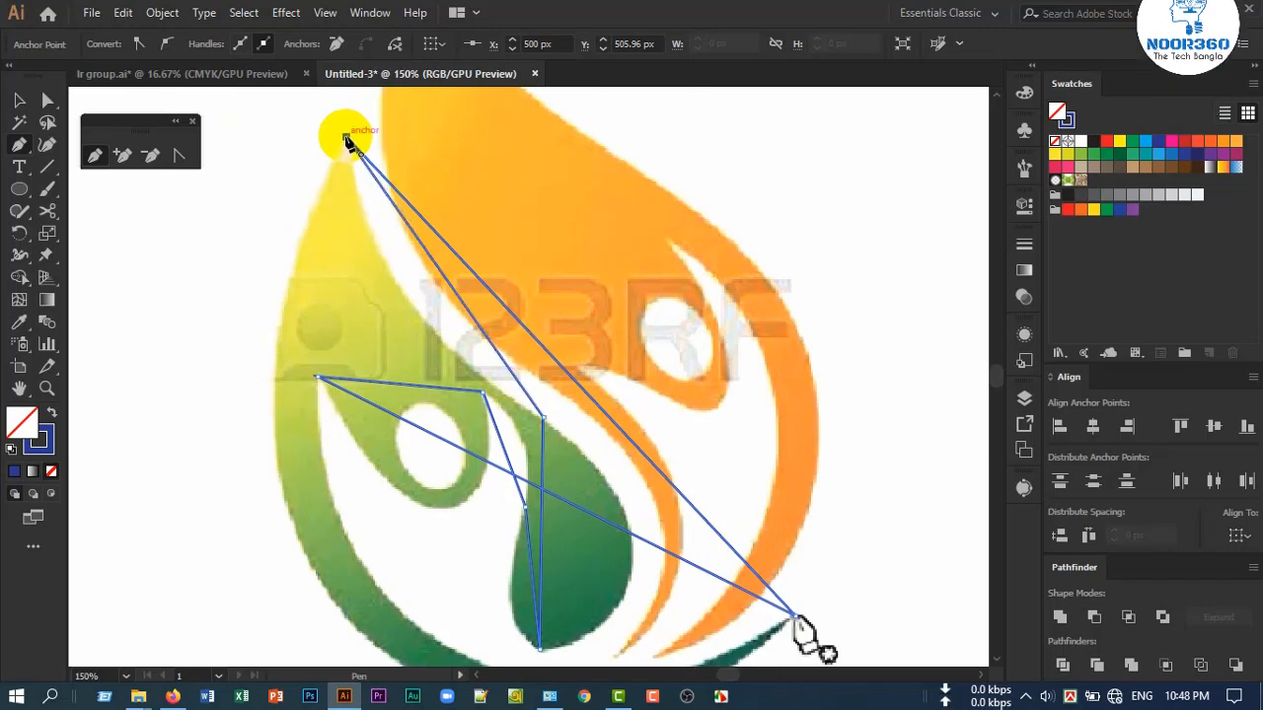
{"action": "left_click", "coordinate": [347, 137]}
Bend the straight segment between the leaf's upper tip and the swoosh's far end outward with the Anchor Point tool
{"action": "scroll", "coordinate": [478, 330], "scroll_direction": "down", "scroll_amount": 2}
{"action": "scroll", "coordinate": [477, 340], "scroll_direction": "down", "scroll_amount": 2}
{"action": "scroll", "coordinate": [518, 356], "scroll_direction": "up", "scroll_amount": 2}
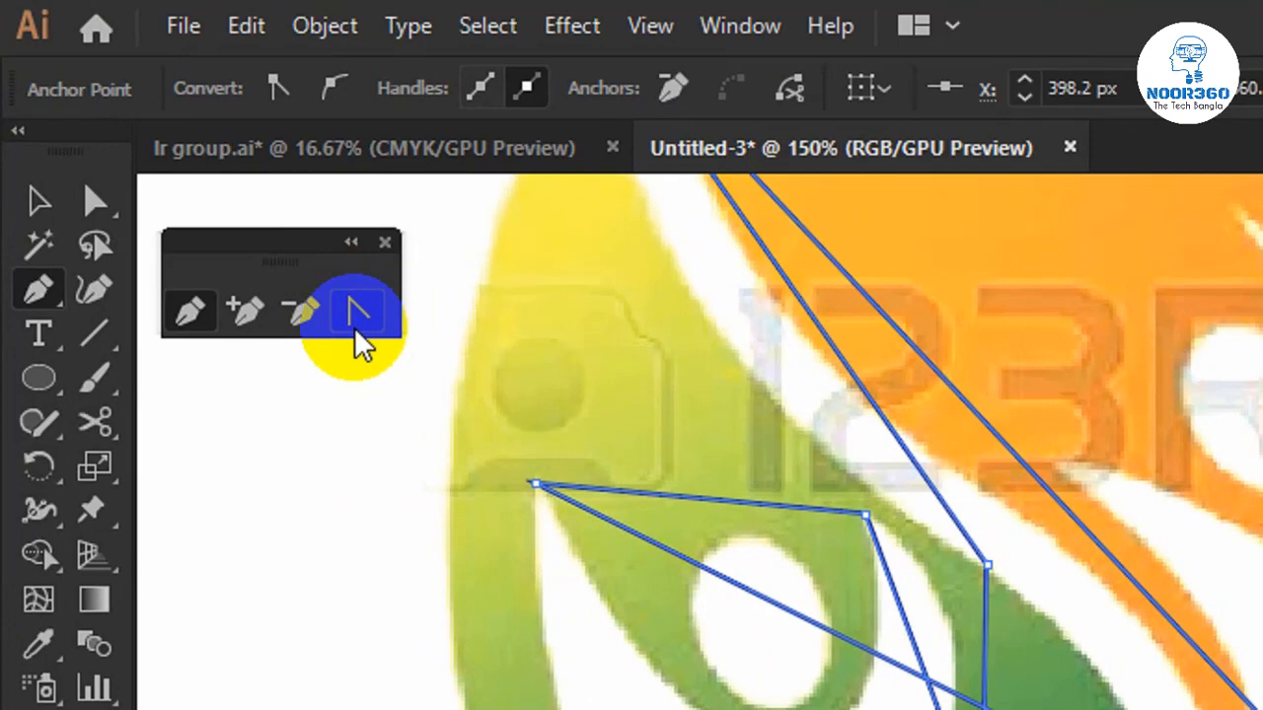
{"action": "left_click", "coordinate": [361, 322]}
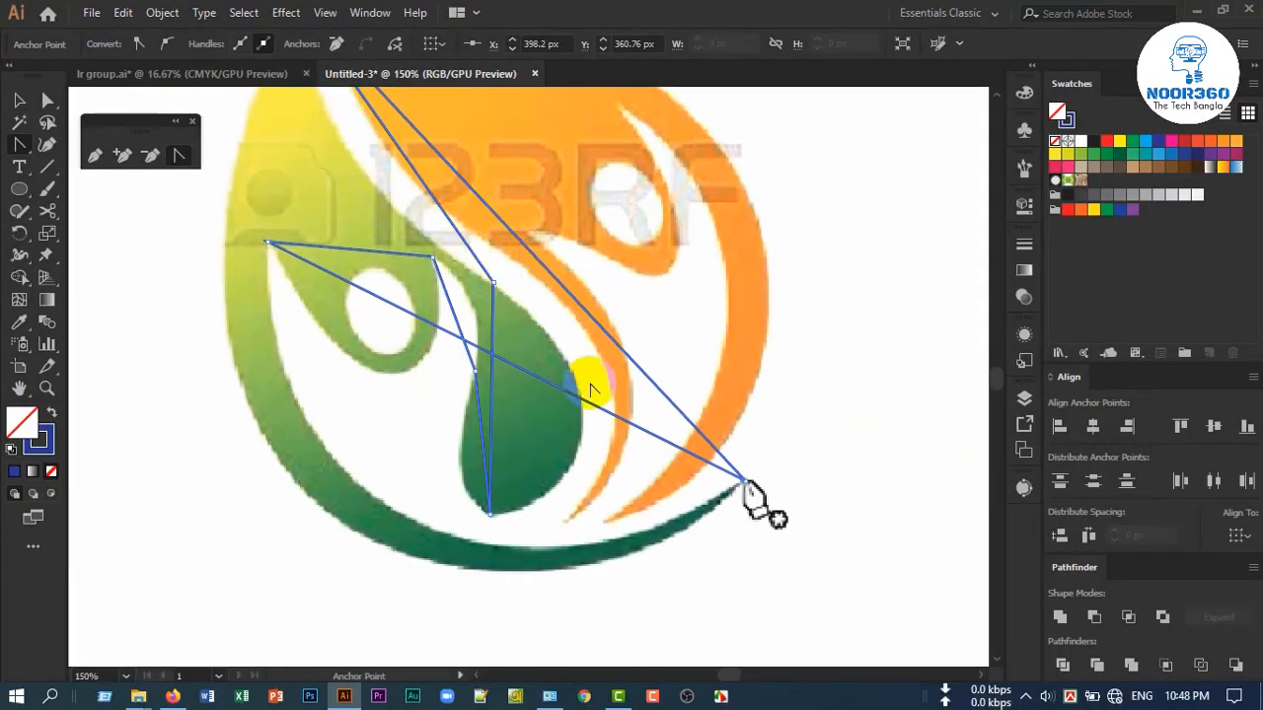
{"action": "scroll", "coordinate": [676, 437], "scroll_direction": "up", "scroll_amount": 3}
{"action": "scroll", "coordinate": [483, 554], "scroll_direction": "down", "scroll_amount": 1}
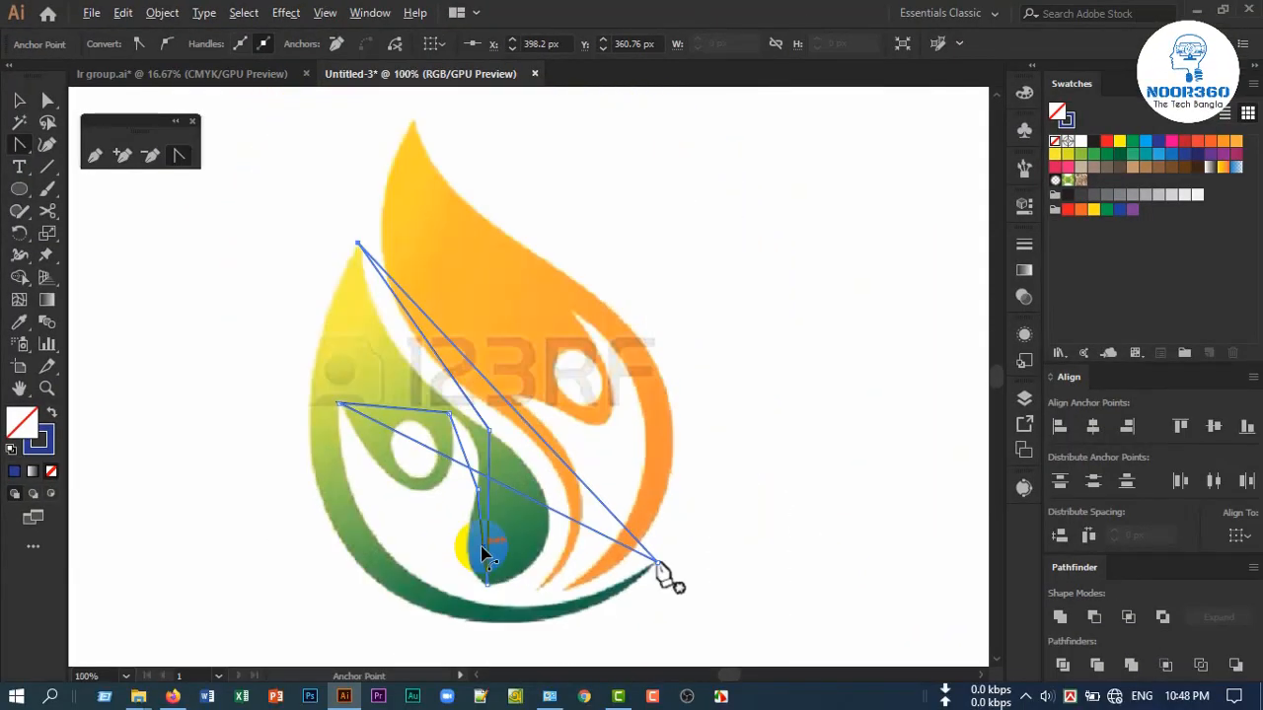
{"action": "left_click_drag", "start_coordinate": [505, 400], "coordinate": [352, 560]}
{"action": "scroll", "coordinate": [340, 533], "scroll_direction": "down", "scroll_amount": 3}
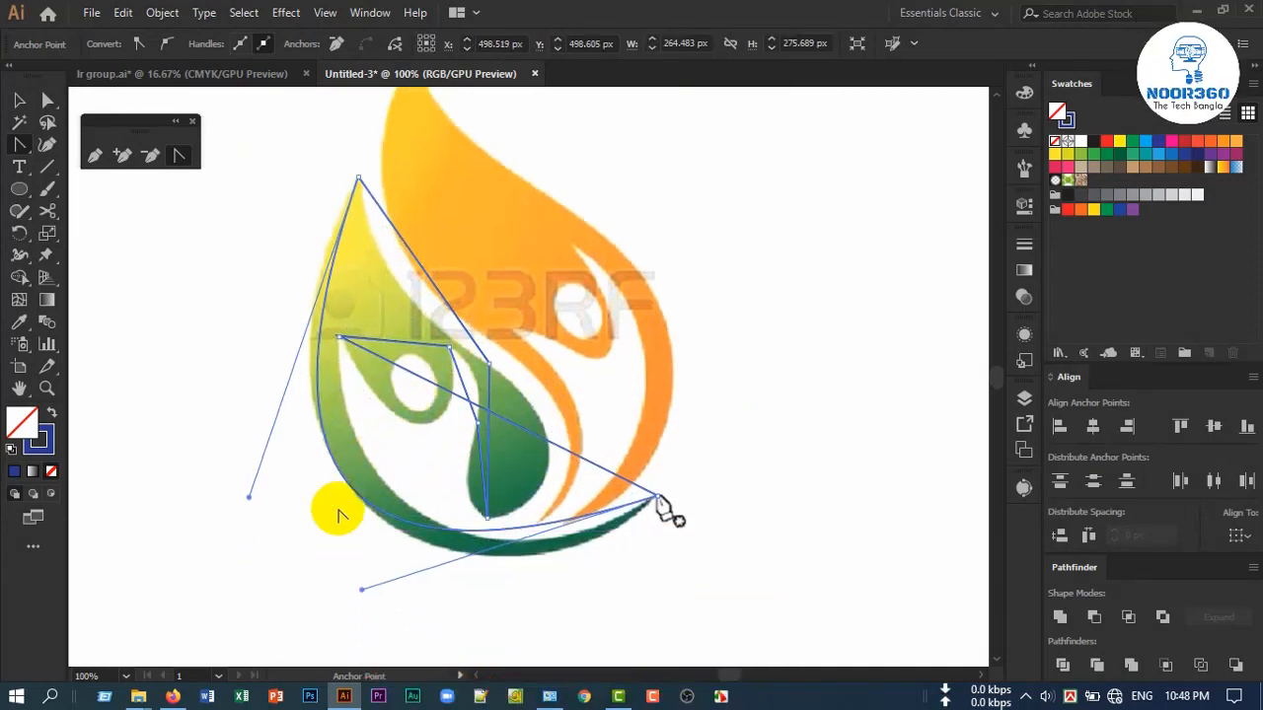
Adjust both direction handles of that curve so it follows the green figure's outer edge from the upper tip to the swoosh's end
{"action": "left_click_drag", "start_coordinate": [248, 499], "coordinate": [232, 431]}
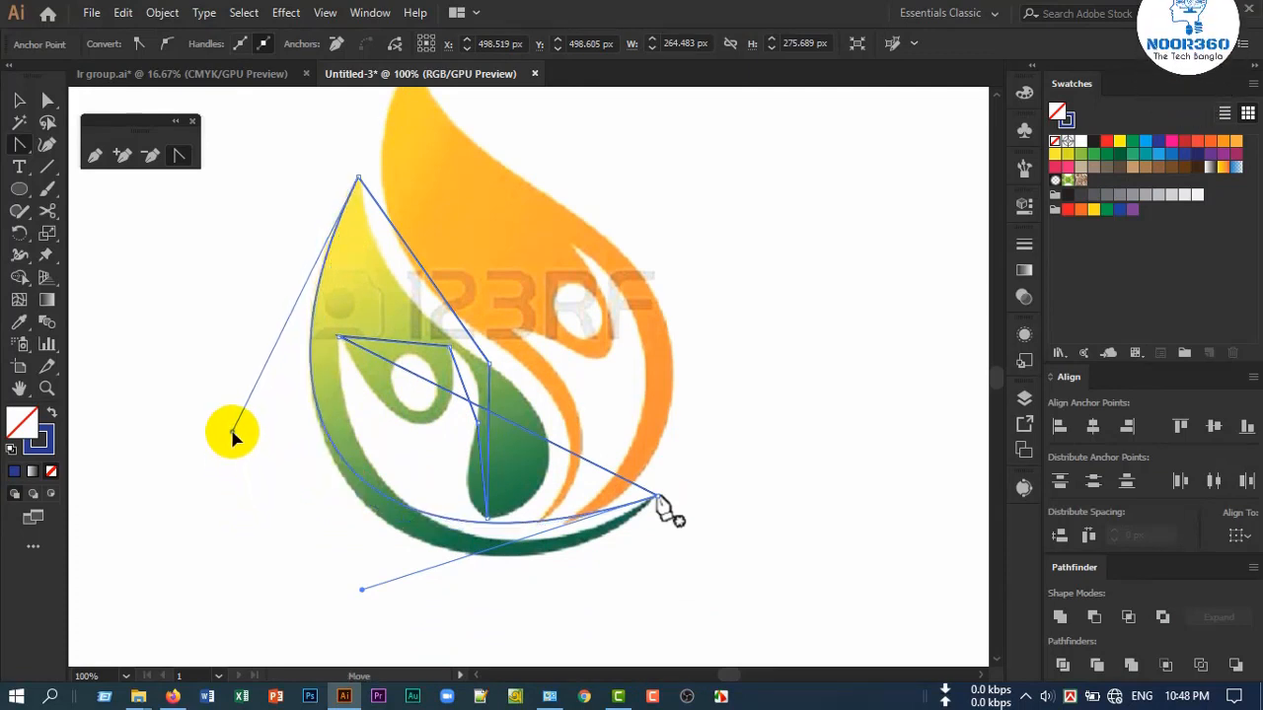
{"action": "left_click_drag", "start_coordinate": [362, 589], "coordinate": [409, 648]}
{"action": "scroll", "coordinate": [501, 592], "scroll_direction": "down", "scroll_amount": 5}
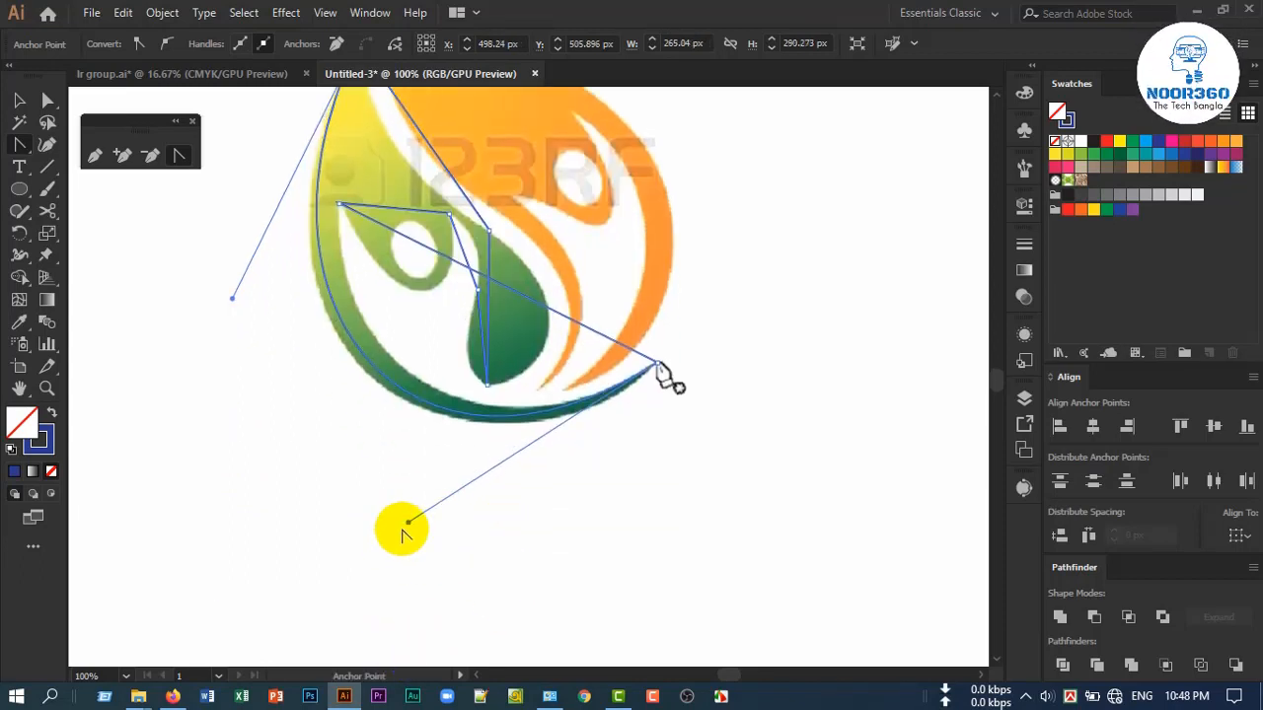
{"action": "left_click_drag", "start_coordinate": [409, 525], "coordinate": [449, 543]}
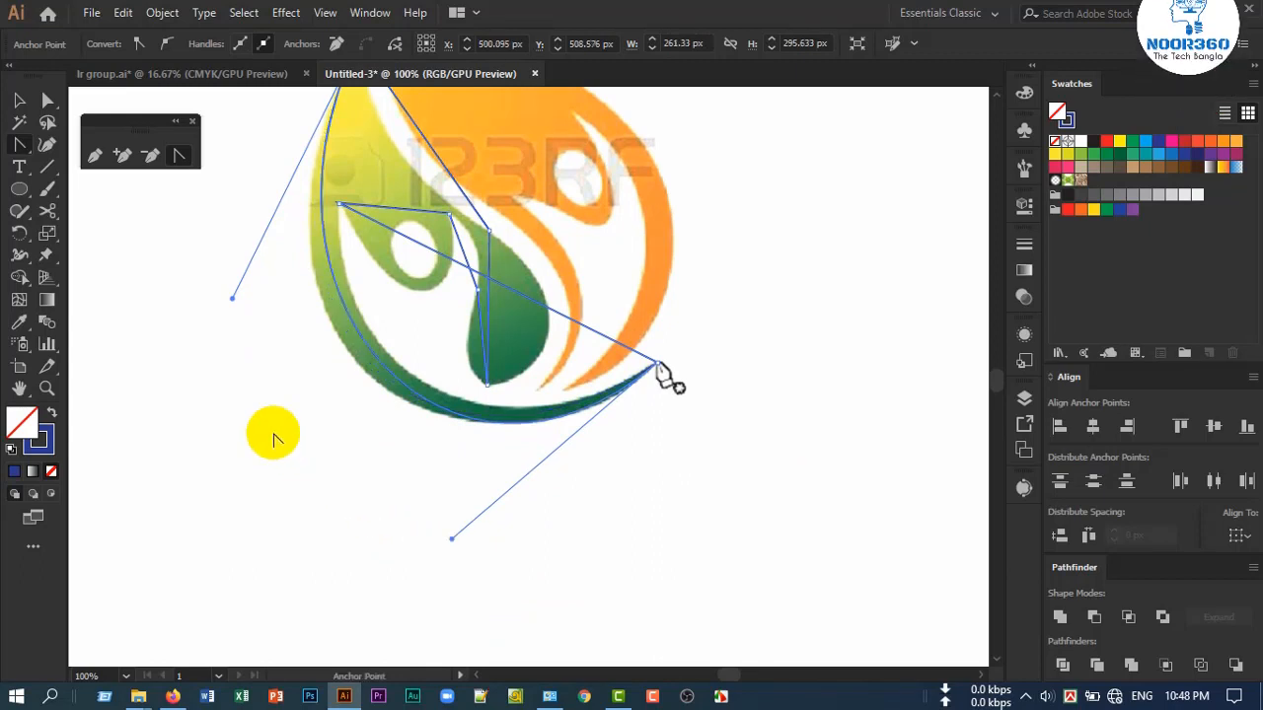
{"action": "scroll", "coordinate": [254, 389], "scroll_direction": "up", "scroll_amount": 2}
{"action": "left_click_drag", "start_coordinate": [229, 349], "coordinate": [201, 378]}
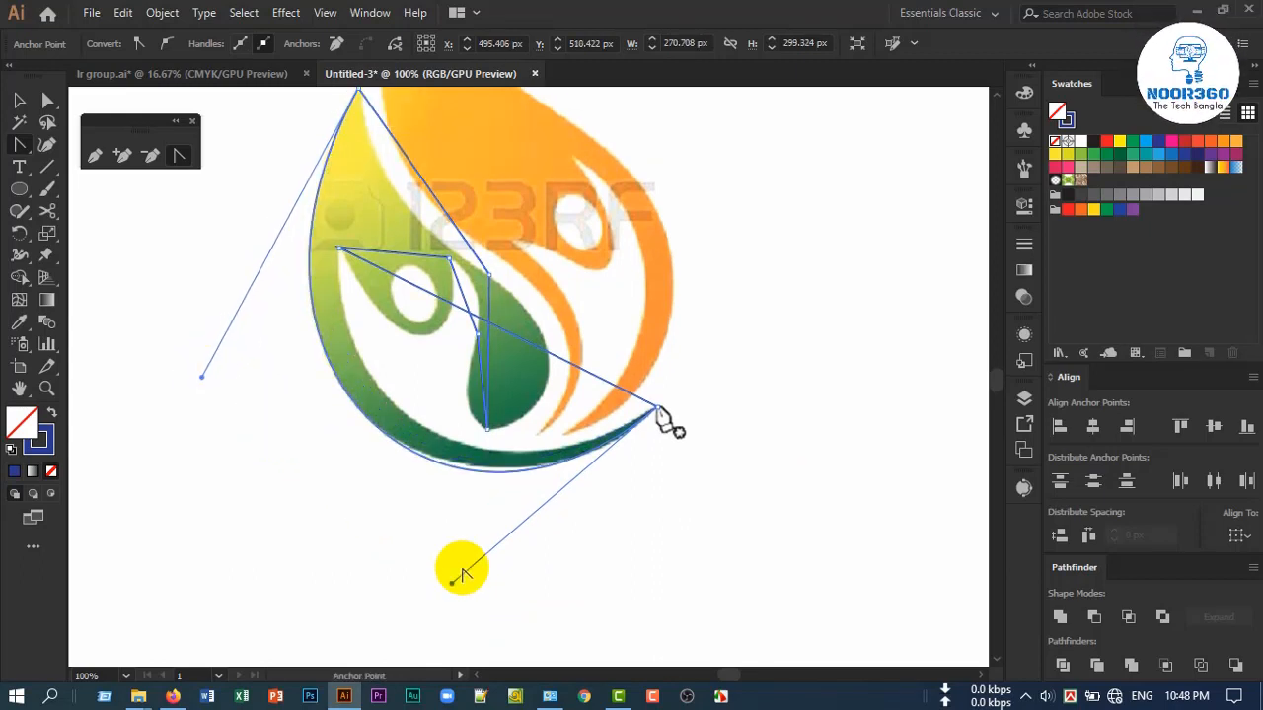
{"action": "left_click_drag", "start_coordinate": [453, 584], "coordinate": [455, 574]}
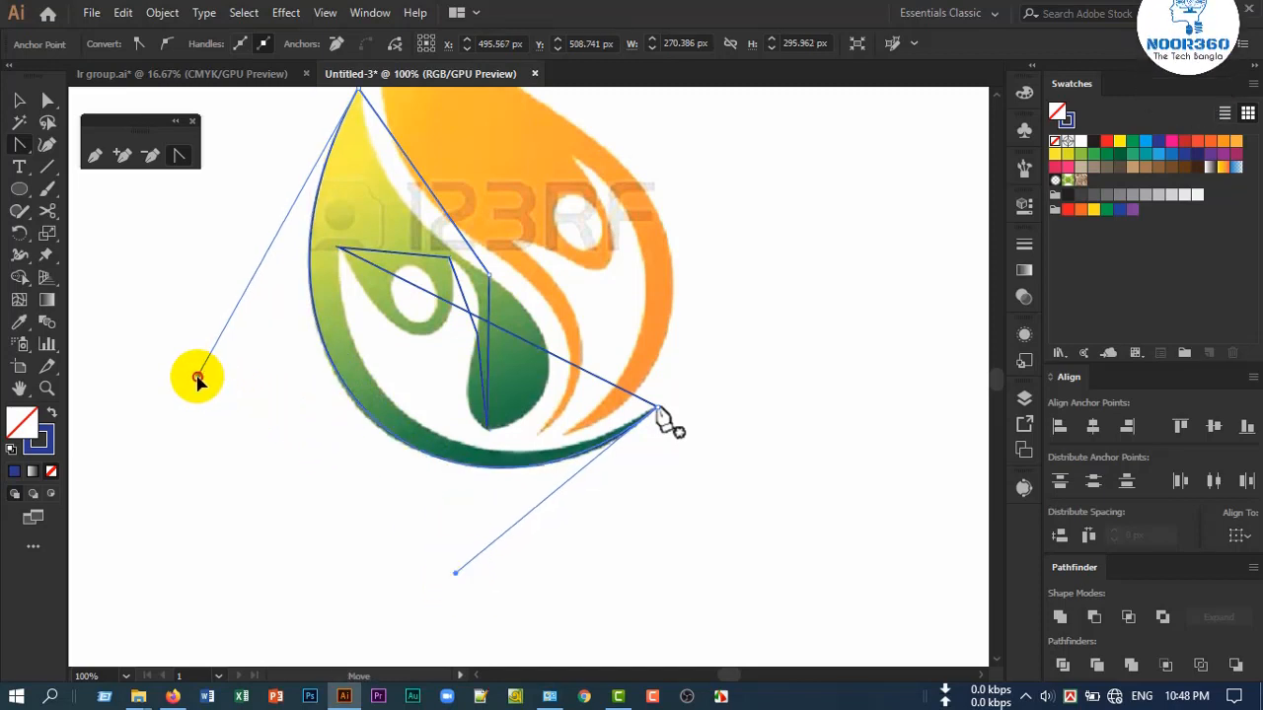
Curve the segment from the swoosh's far end to the pointed inner corner along the swoosh's inner edge, and fine-tune both handles
{"action": "scroll", "coordinate": [428, 408], "scroll_direction": "up", "scroll_amount": 3}
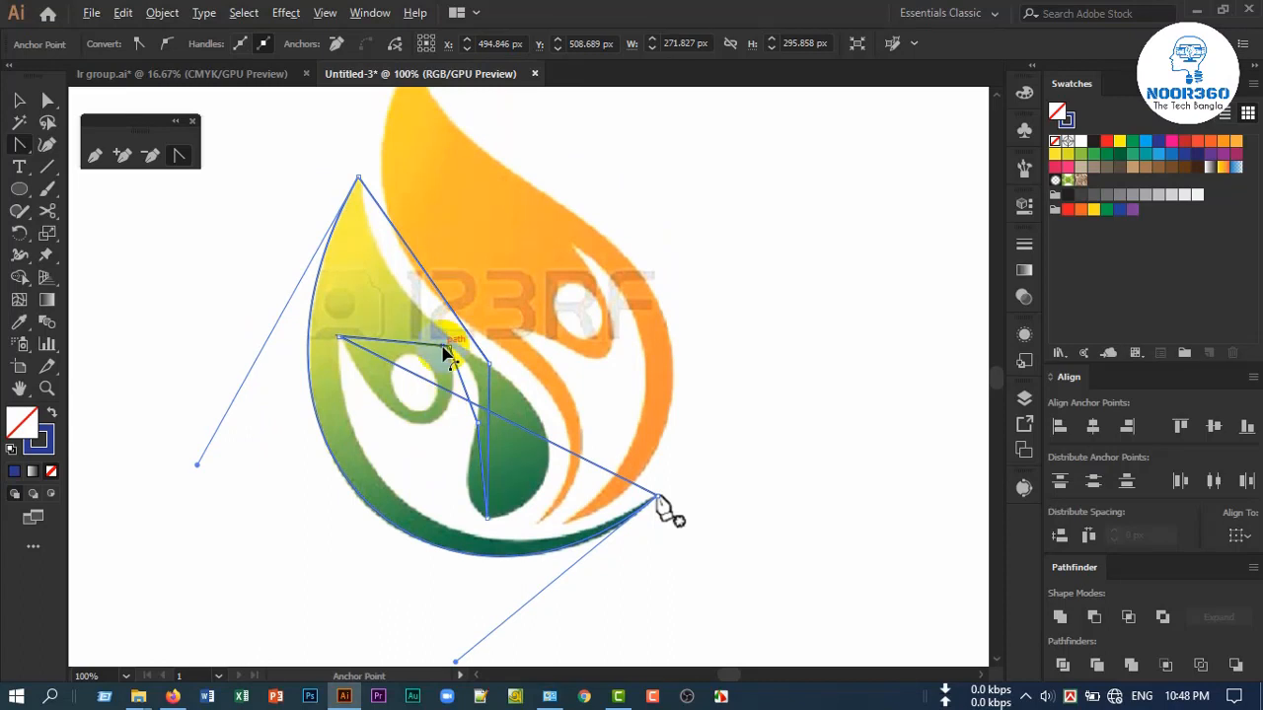
{"action": "scroll", "coordinate": [434, 384], "scroll_direction": "up", "scroll_amount": 2}
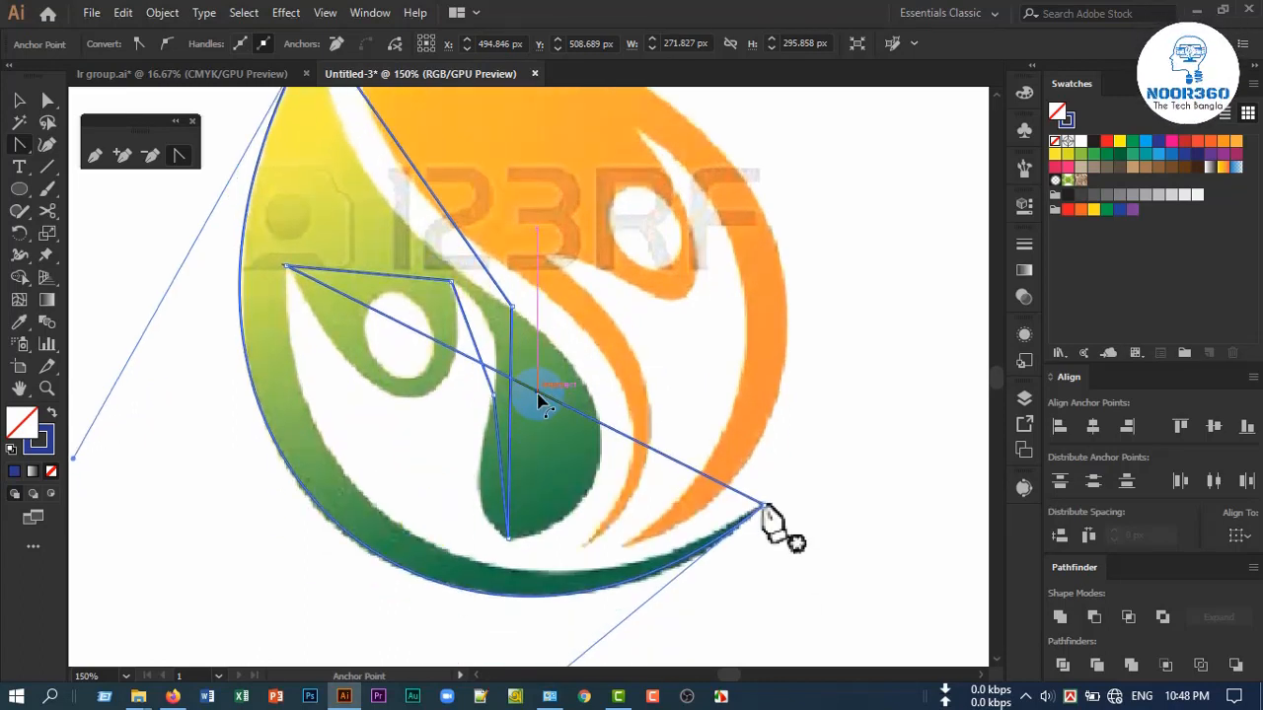
{"action": "left_click_drag", "start_coordinate": [540, 397], "coordinate": [284, 526]}
{"action": "scroll", "coordinate": [473, 584], "scroll_direction": "down", "scroll_amount": 1}
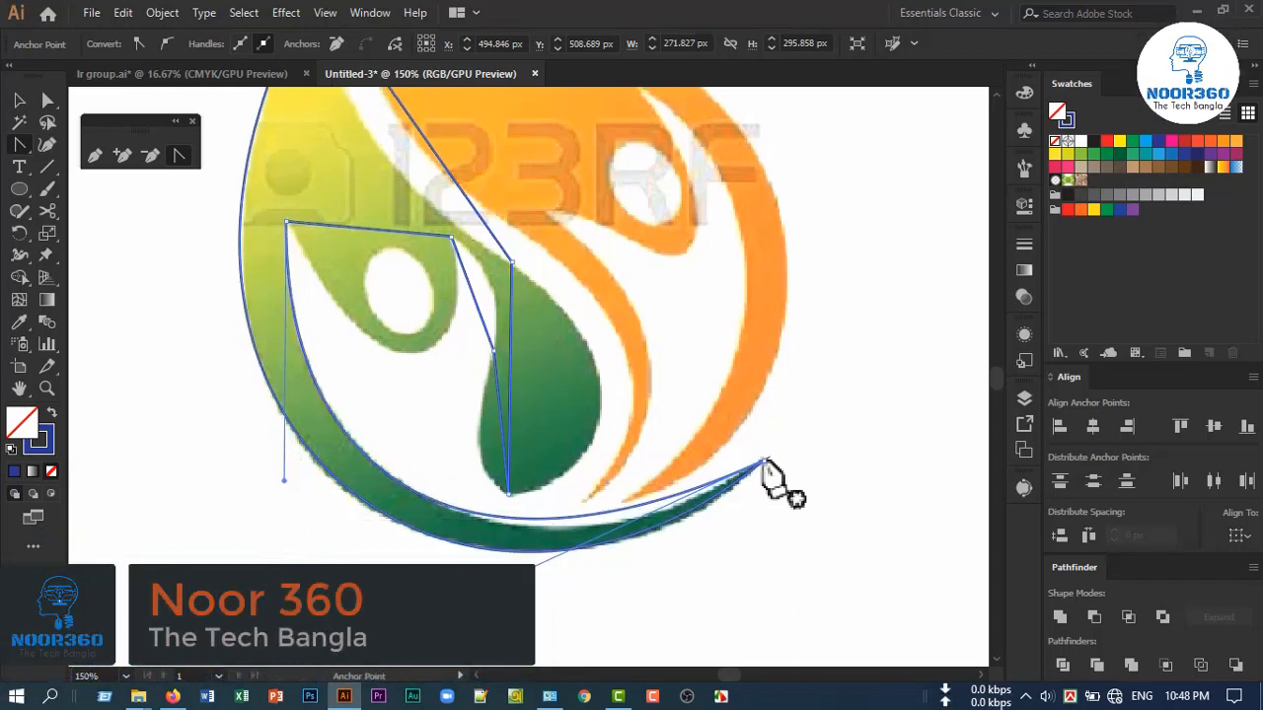
{"action": "left_click_drag", "start_coordinate": [470, 595], "coordinate": [524, 614]}
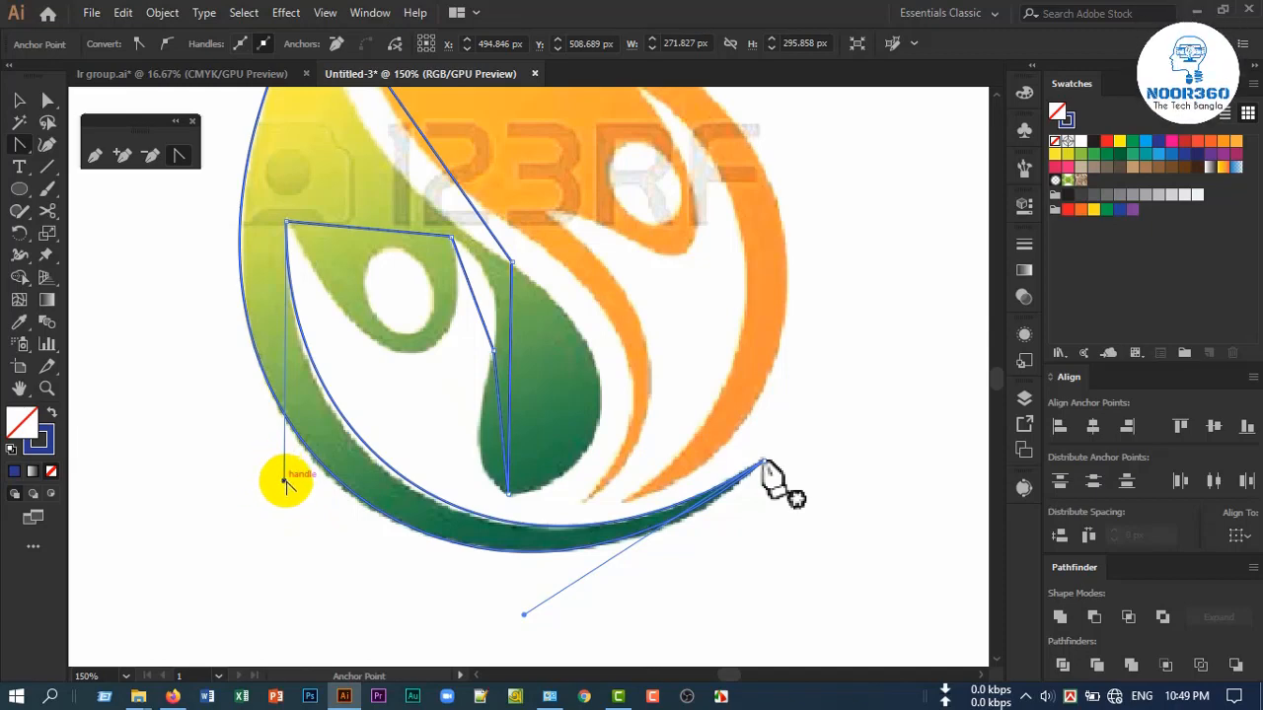
{"action": "mouse_move", "coordinate": [282, 483]}
{"action": "left_mouse_down"}
{"action": "mouse_move", "coordinate": [274, 476]}
{"action": "mouse_move", "coordinate": [271, 496]}
{"action": "left_mouse_up"}
Curve the segment from the inner corner to the arm junction around the underside of the green head, and adjust its handles
{"action": "scroll", "coordinate": [521, 516], "scroll_direction": "up", "scroll_amount": 1}
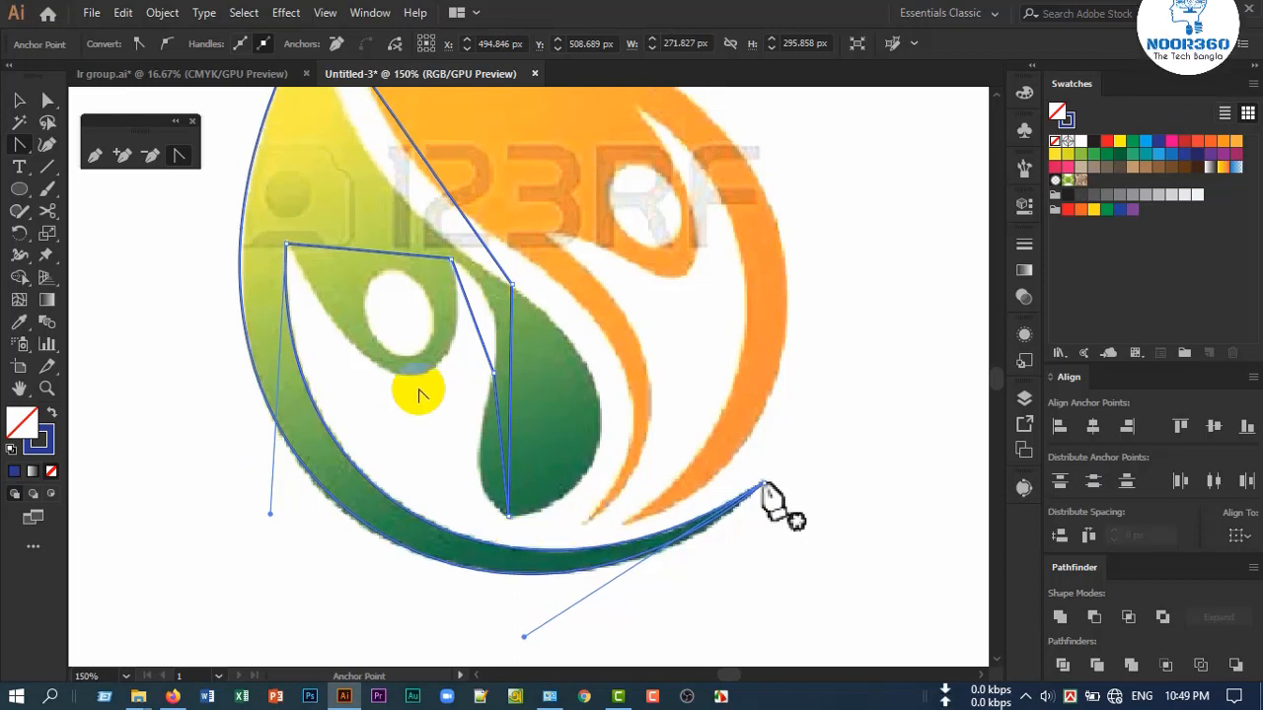
{"action": "left_click_drag", "start_coordinate": [383, 259], "coordinate": [411, 379]}
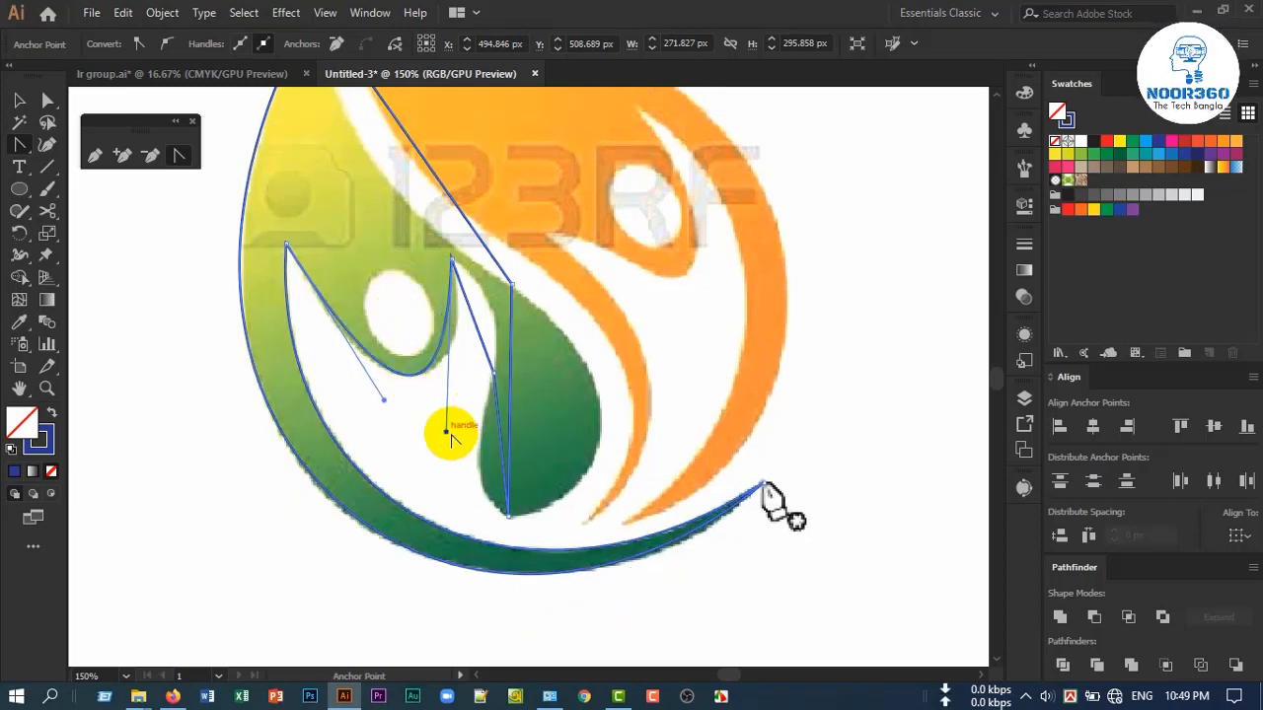
{"action": "left_click_drag", "start_coordinate": [446, 435], "coordinate": [468, 437]}
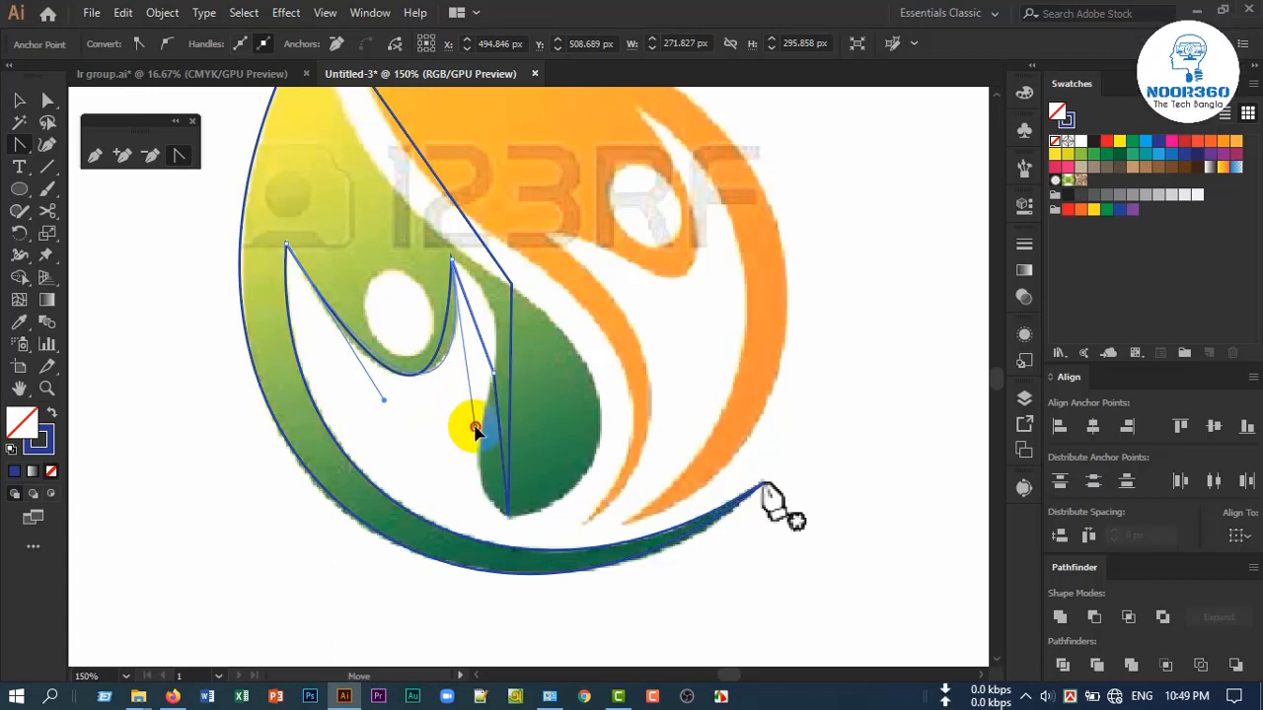
{"action": "left_click_drag", "start_coordinate": [382, 398], "coordinate": [368, 409]}
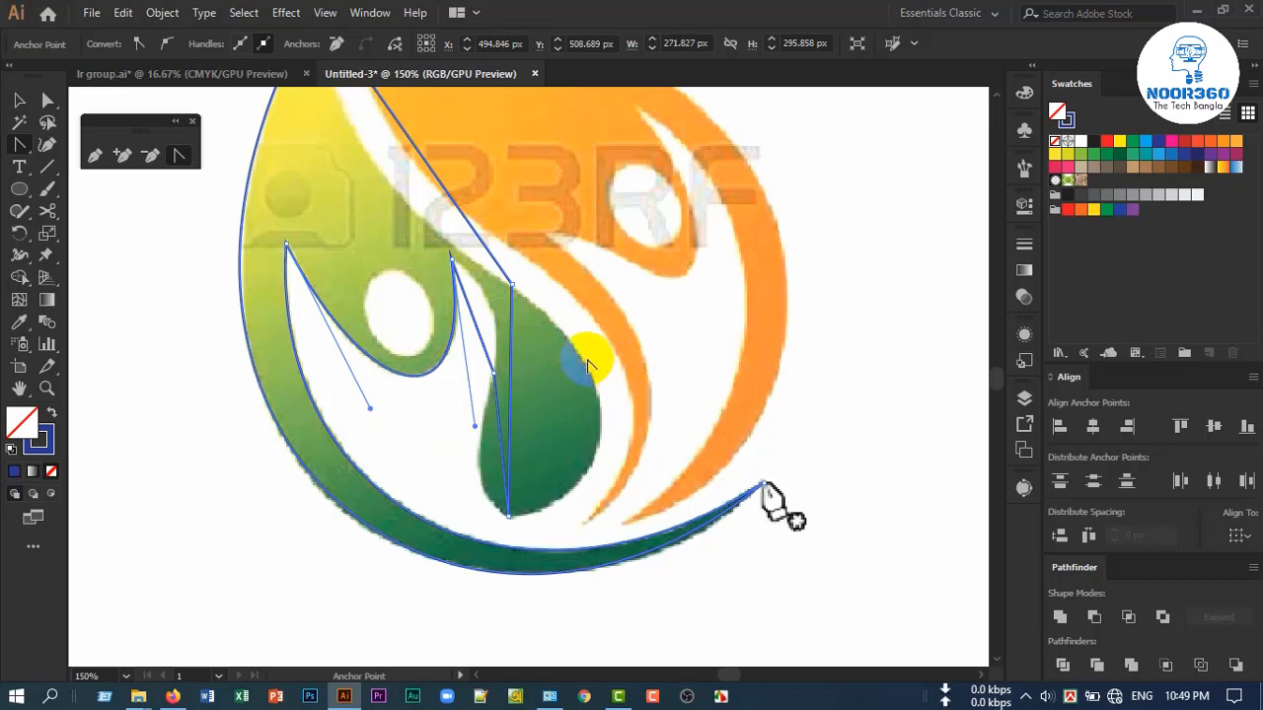
Curve the two segments from the arm junction to the teardrop's lower tip so they follow the dark green teardrop's inner edge
{"action": "scroll", "coordinate": [502, 351], "scroll_direction": "up", "scroll_amount": 1}
{"action": "scroll", "coordinate": [467, 334], "scroll_direction": "up", "scroll_amount": 1}
{"action": "left_click_drag", "start_coordinate": [460, 329], "coordinate": [493, 282]}
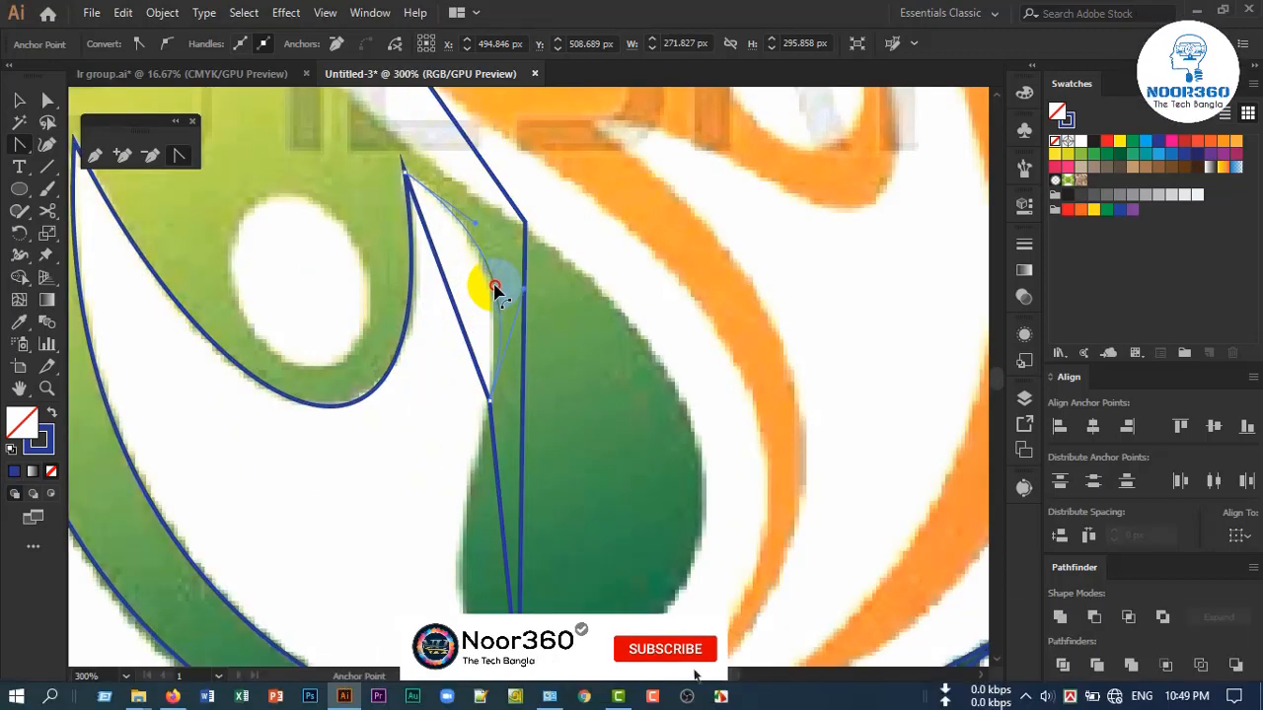
{"action": "scroll", "coordinate": [496, 315], "scroll_direction": "down", "scroll_amount": 2}
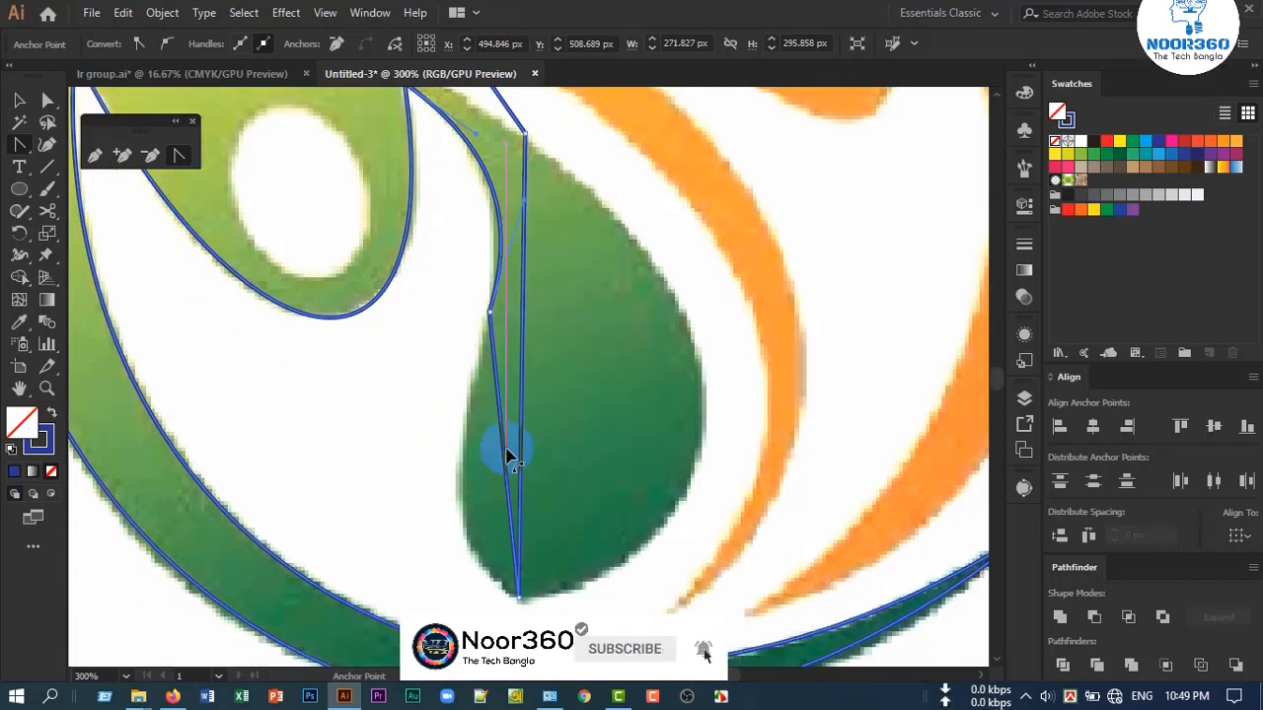
{"action": "left_click_drag", "start_coordinate": [505, 459], "coordinate": [460, 509]}
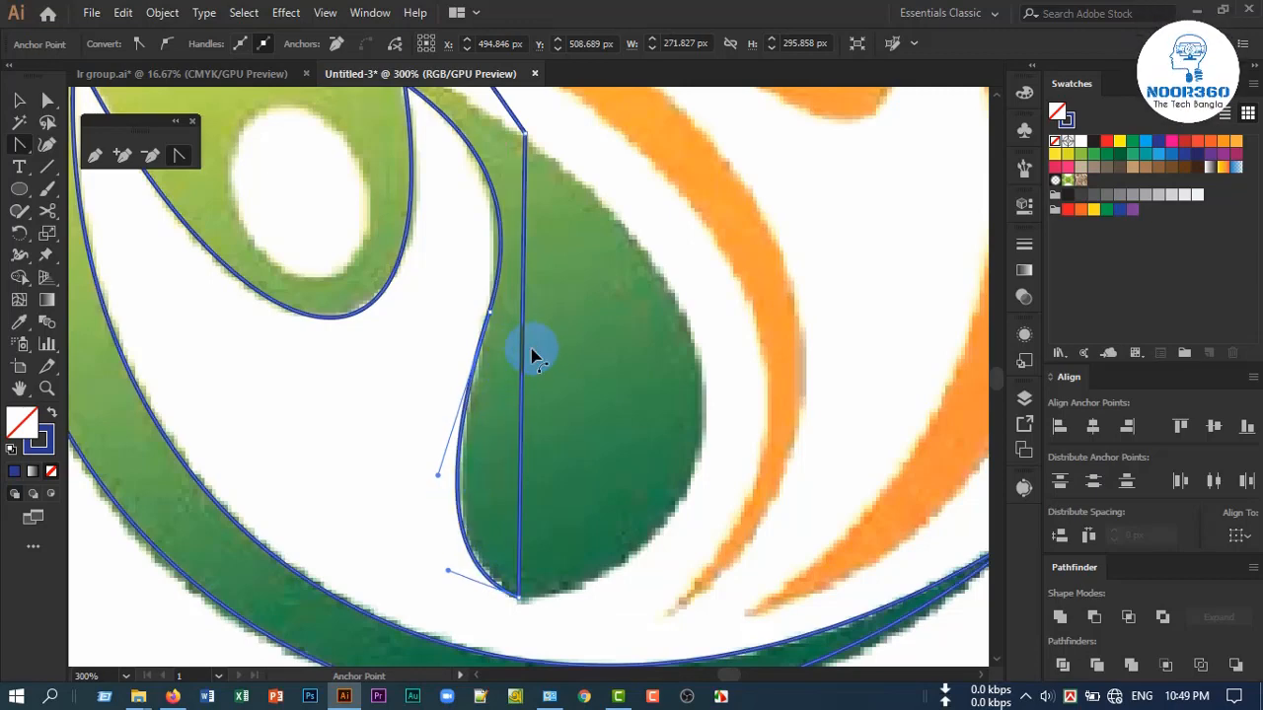
Curve the segment between the teardrop's lower tip and its upper outer anchor along the outer edge, and adjust both handles
{"action": "left_click_drag", "start_coordinate": [523, 346], "coordinate": [704, 414]}
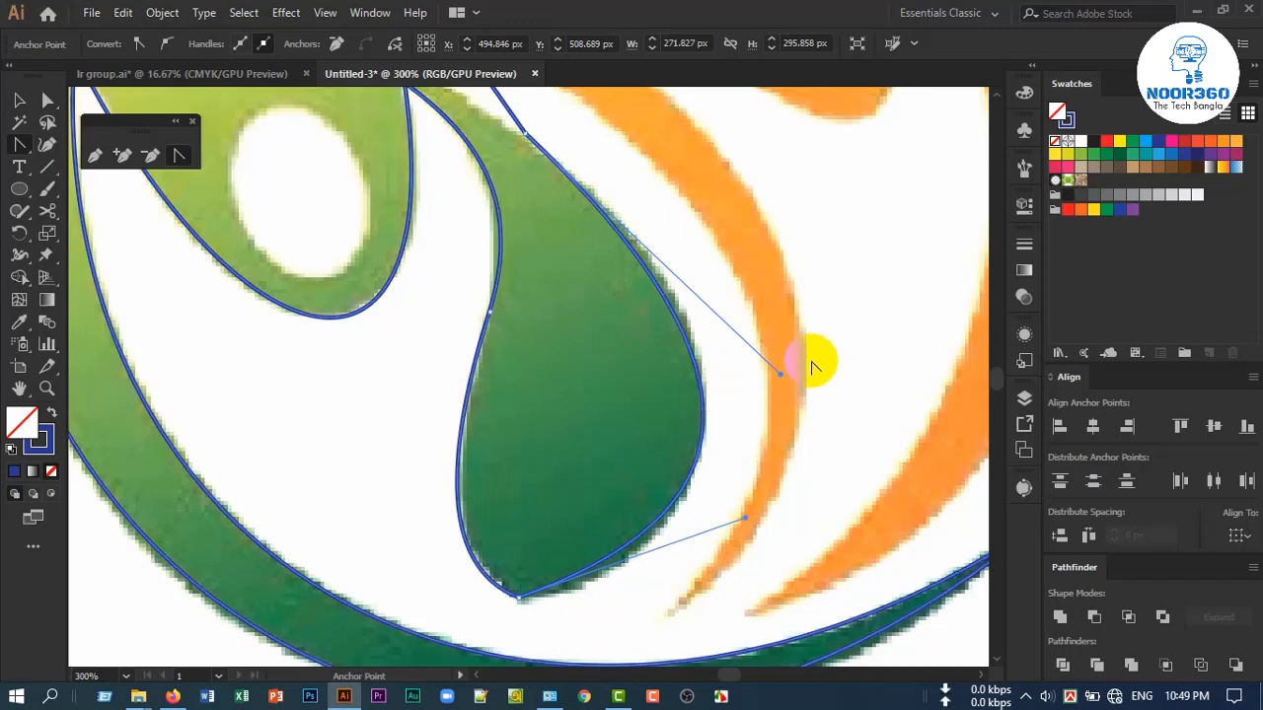
{"action": "left_click_drag", "start_coordinate": [782, 378], "coordinate": [794, 358]}
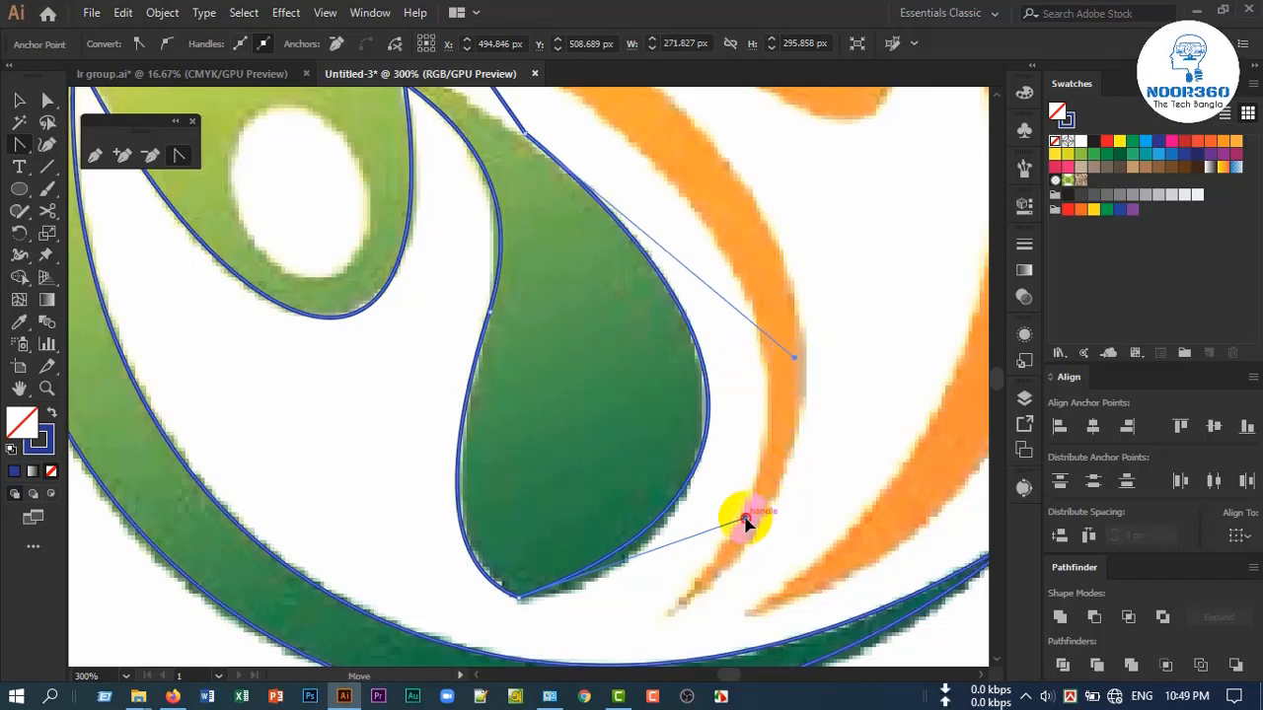
{"action": "left_click_drag", "start_coordinate": [747, 523], "coordinate": [711, 584]}
Curve the remaining straight segment from the teardrop's upper outer anchor to the leaf's tip along the leaf's inner edge
{"action": "scroll", "coordinate": [582, 390], "scroll_direction": "up", "scroll_amount": 4}
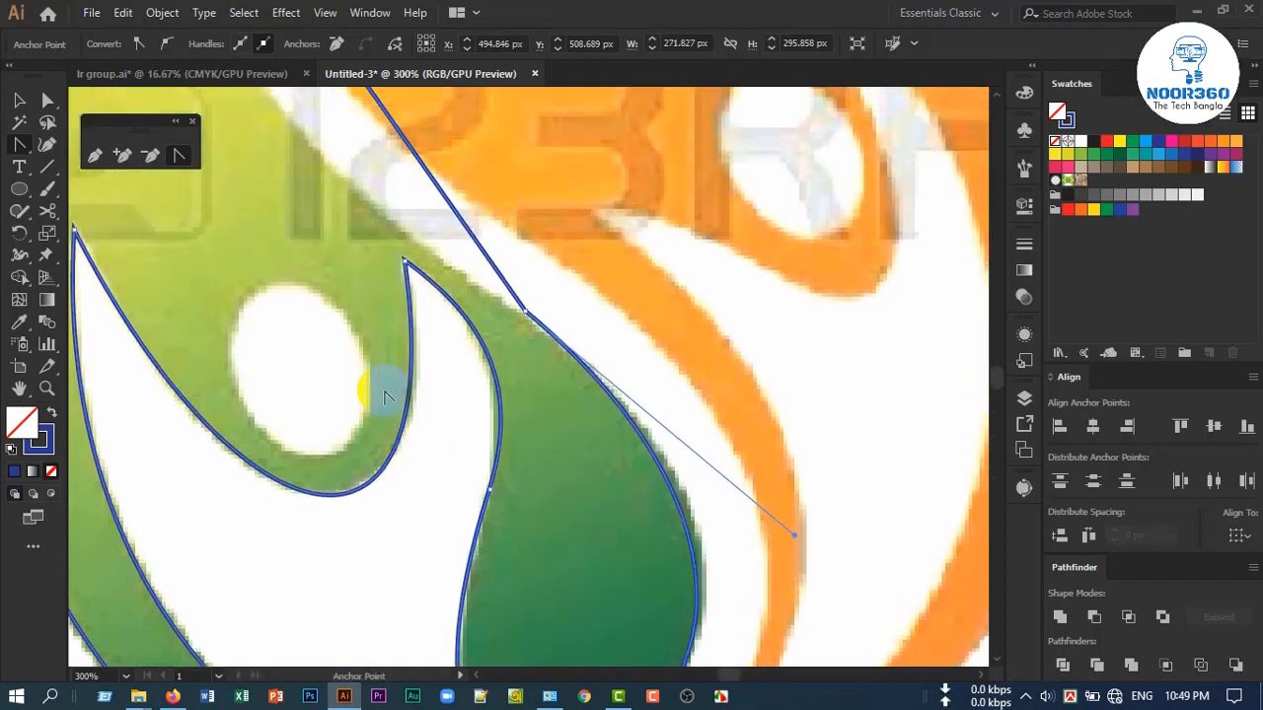
{"action": "scroll", "coordinate": [383, 390], "scroll_direction": "down", "scroll_amount": 2}
{"action": "scroll", "coordinate": [336, 311], "scroll_direction": "up", "scroll_amount": 3}
{"action": "scroll", "coordinate": [254, 274], "scroll_direction": "up", "scroll_amount": 2}
{"action": "scroll", "coordinate": [370, 269], "scroll_direction": "down", "scroll_amount": 2}
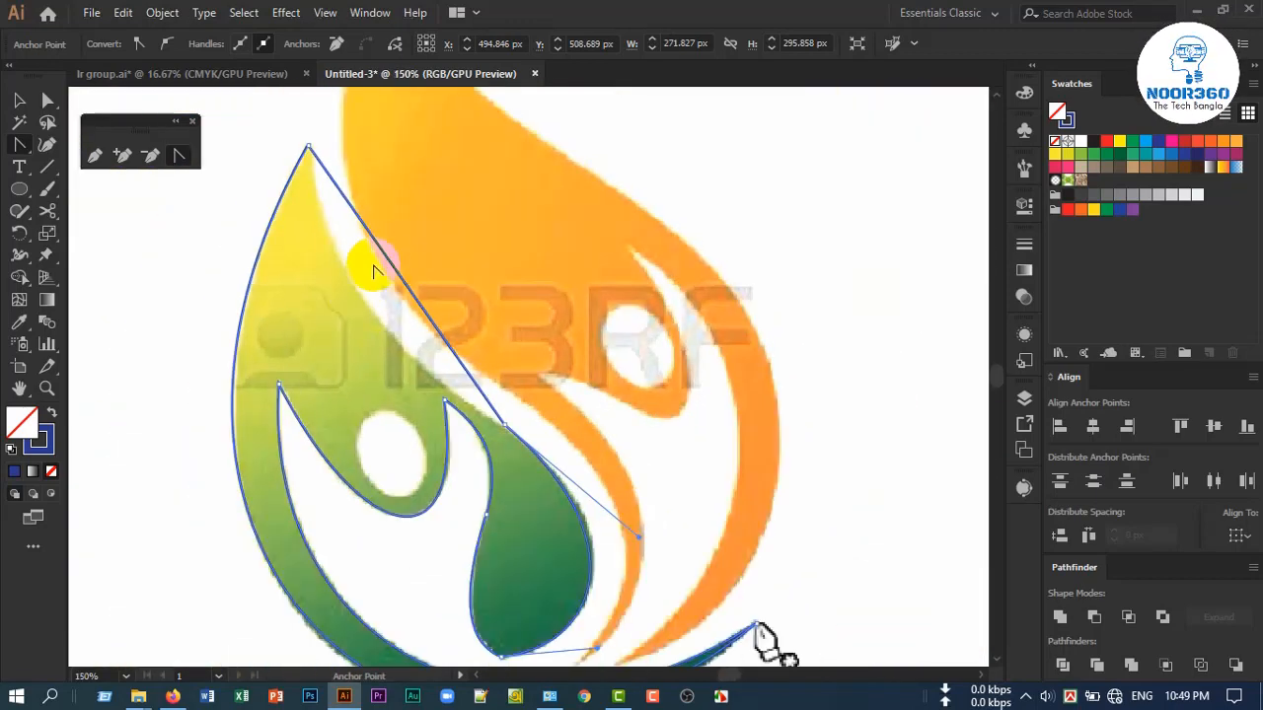
{"action": "left_click_drag", "start_coordinate": [393, 259], "coordinate": [358, 285]}
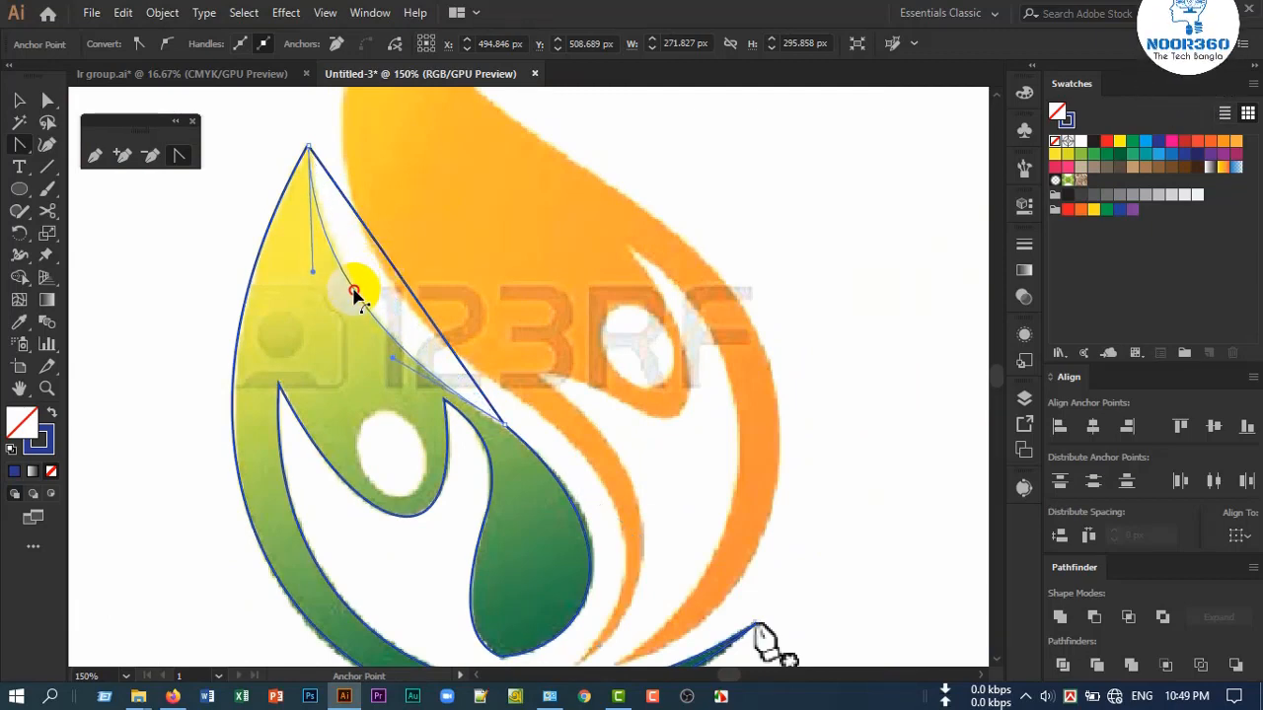
Refine the handles on both sides of the teardrop's upper outer anchor to smooth the transition between leaf and teardrop
{"action": "scroll", "coordinate": [498, 441], "scroll_direction": "up", "scroll_amount": 2}
{"action": "scroll", "coordinate": [498, 446], "scroll_direction": "up", "scroll_amount": 2}
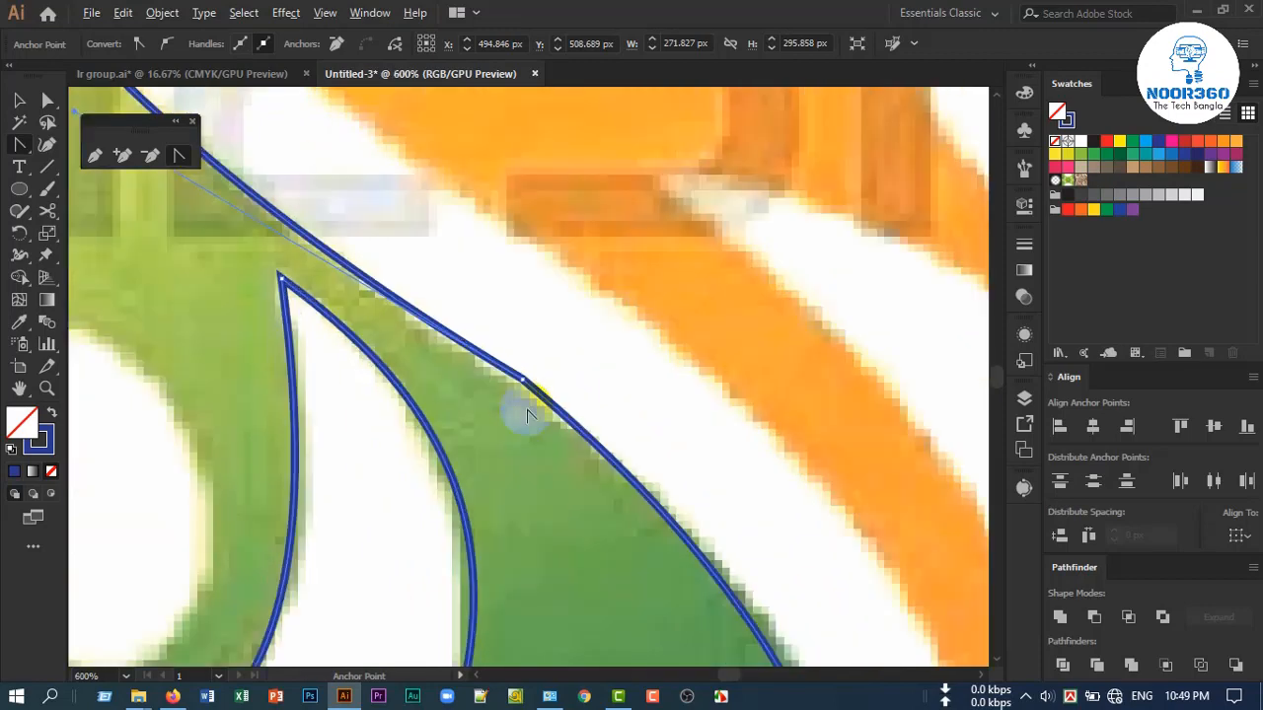
{"action": "scroll", "coordinate": [548, 409], "scroll_direction": "down", "scroll_amount": 1}
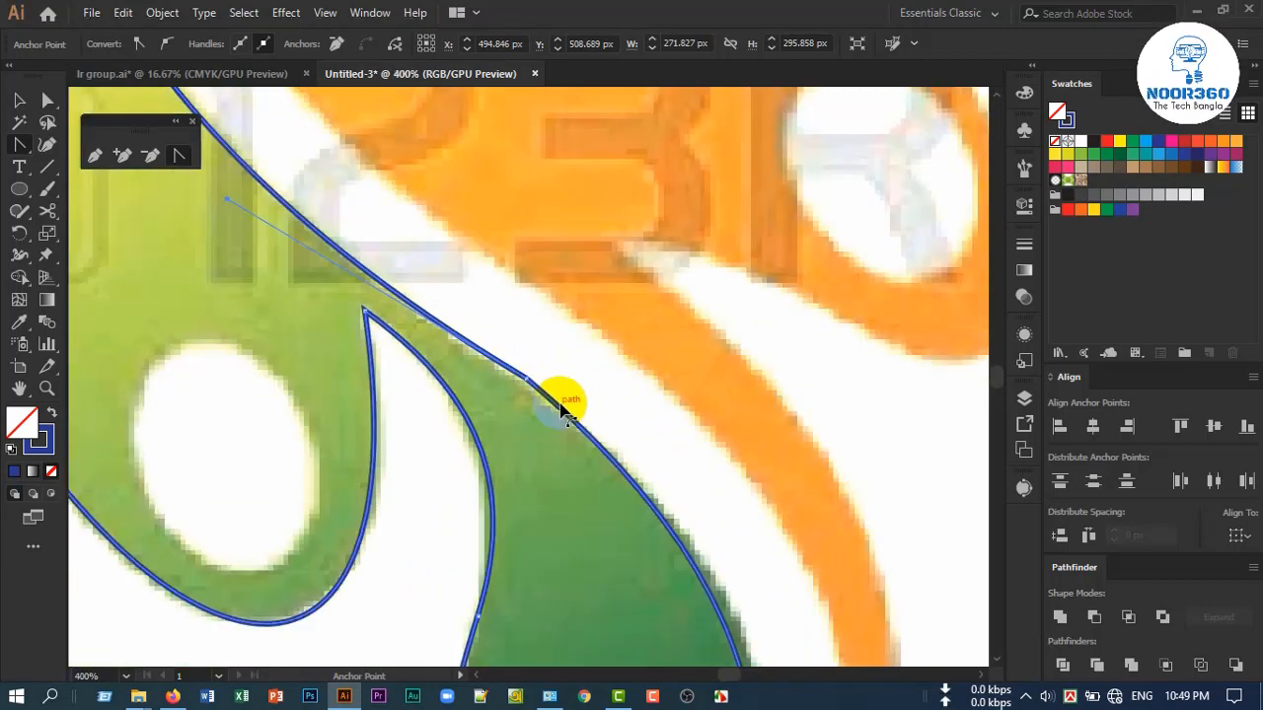
{"action": "scroll", "coordinate": [596, 424], "scroll_direction": "down", "scroll_amount": 2}
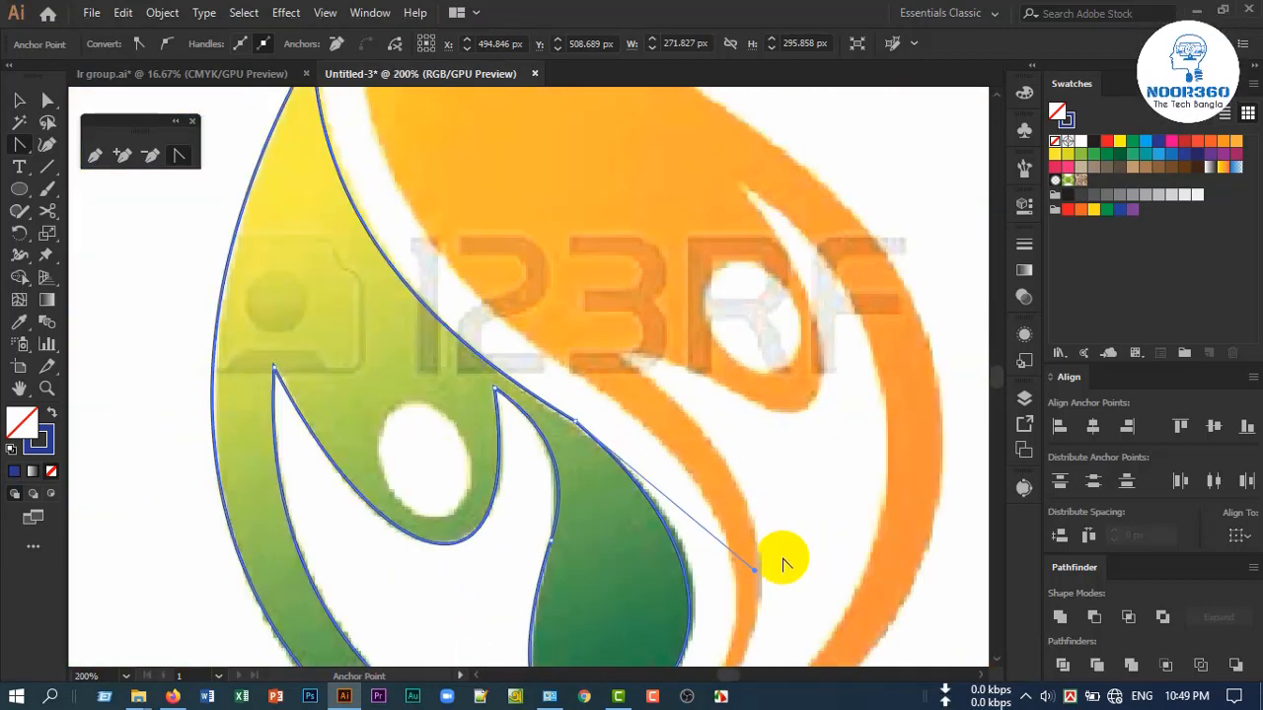
{"action": "left_click_drag", "start_coordinate": [755, 574], "coordinate": [770, 573]}
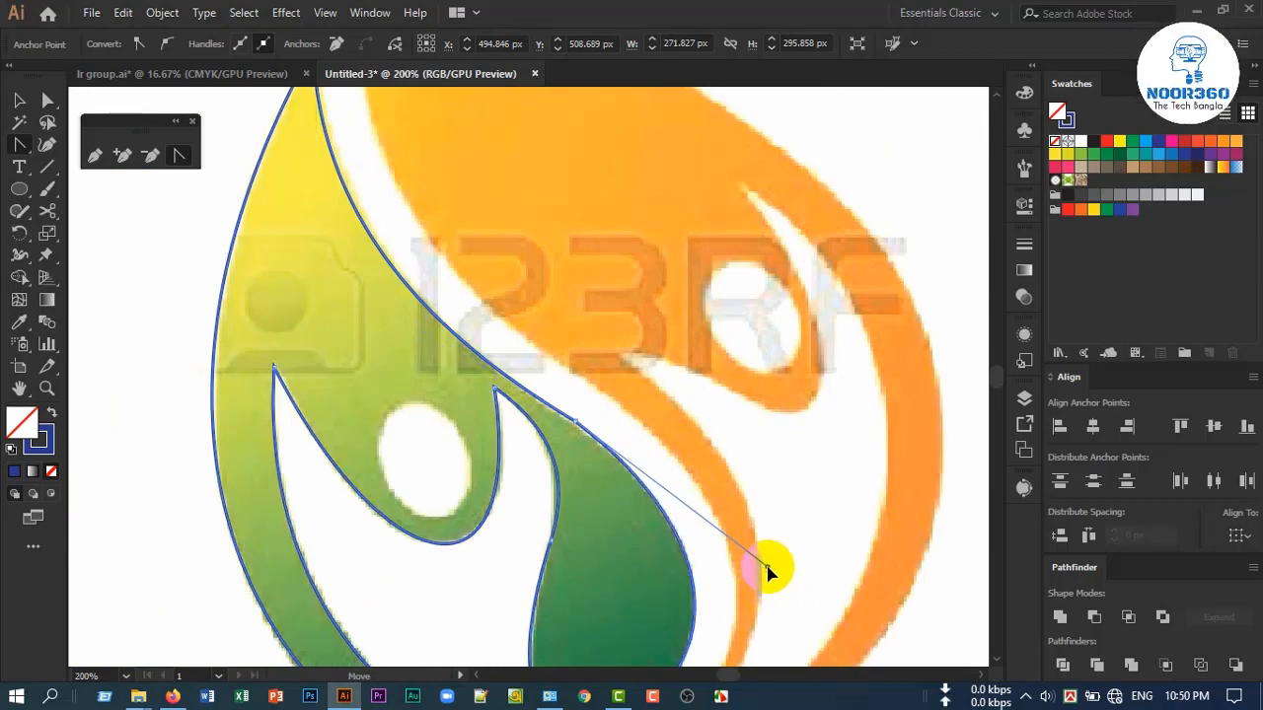
{"action": "scroll", "coordinate": [516, 428], "scroll_direction": "up", "scroll_amount": 3}
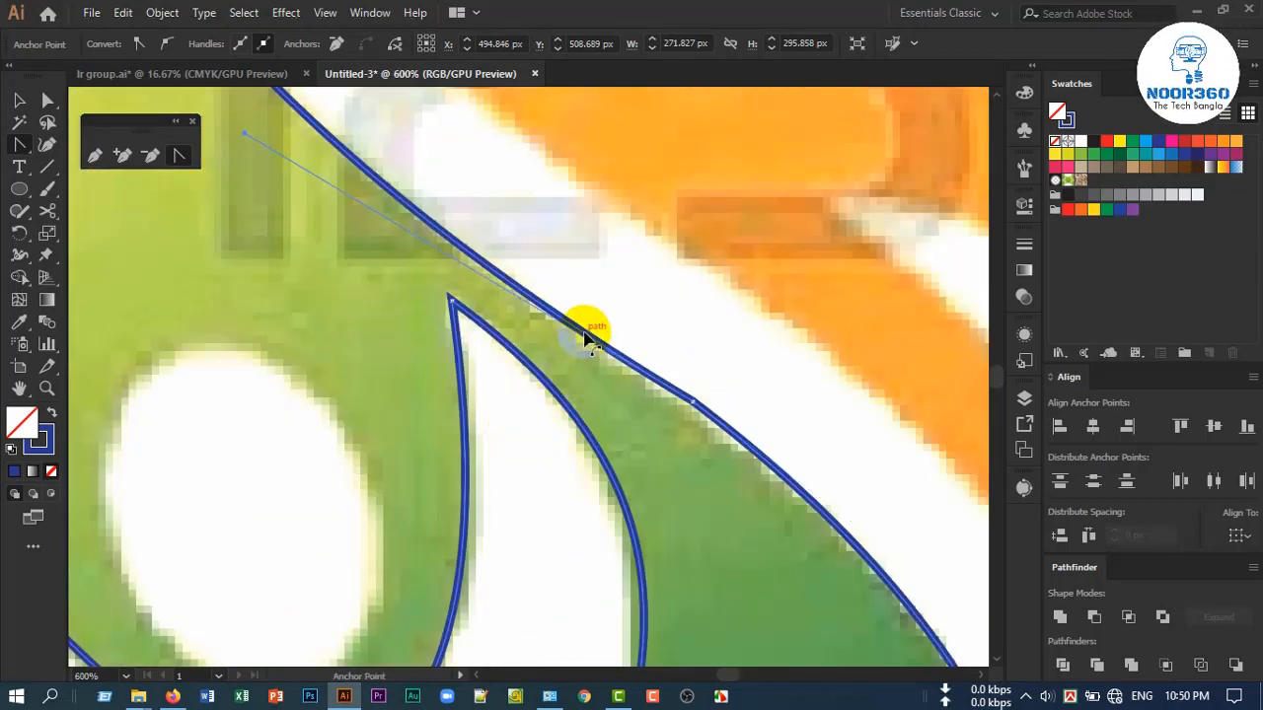
{"action": "scroll", "coordinate": [570, 349], "scroll_direction": "down", "scroll_amount": 1}
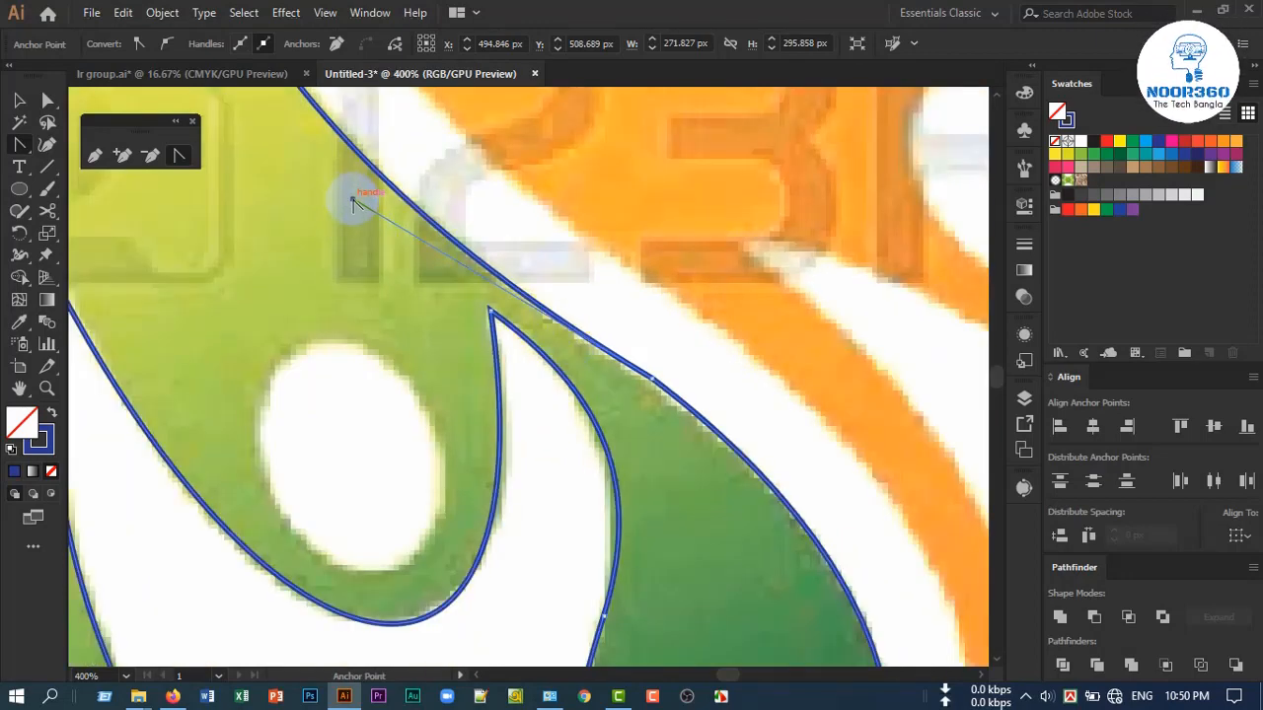
{"action": "mouse_move", "coordinate": [352, 203]}
{"action": "left_mouse_down"}
{"action": "mouse_move", "coordinate": [365, 186]}
{"action": "mouse_move", "coordinate": [373, 203]}
{"action": "left_mouse_up"}
Examine how closely the traced outline follows the green figure around the head, arm junction and teardrop
{"action": "scroll", "coordinate": [426, 237], "scroll_direction": "down", "scroll_amount": 2}
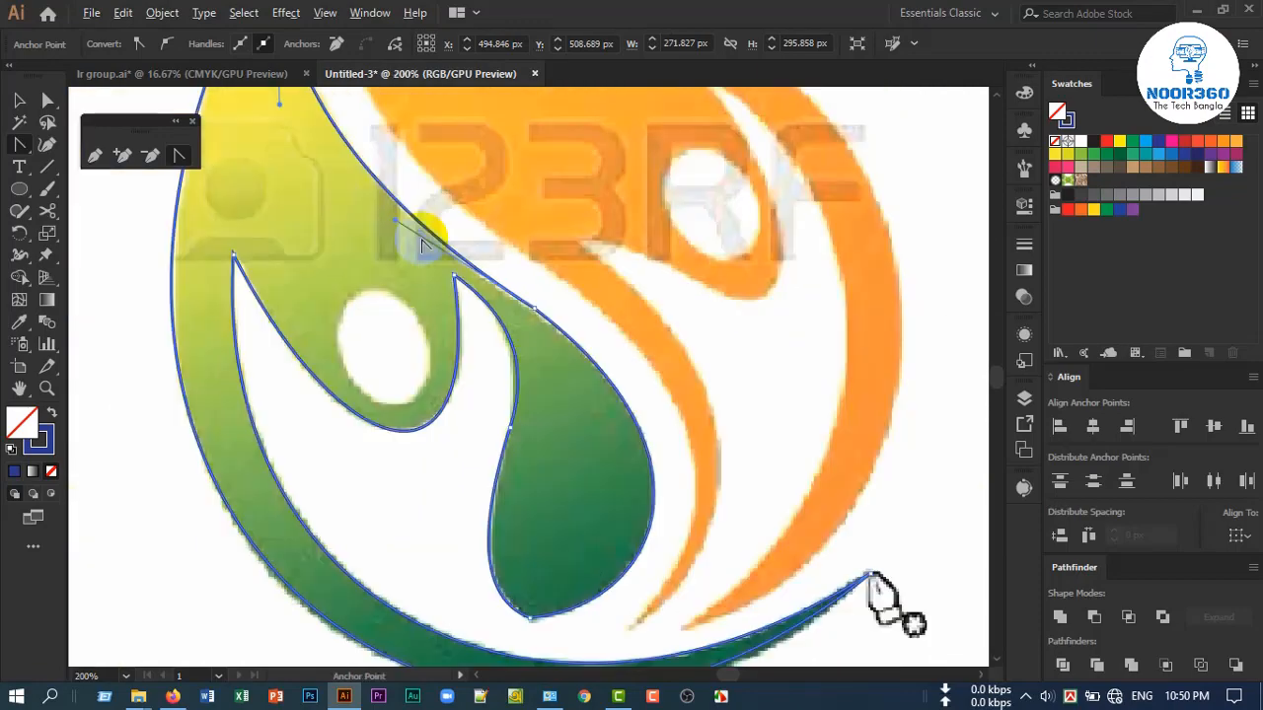
{"action": "scroll", "coordinate": [436, 253], "scroll_direction": "down", "scroll_amount": 2}
{"action": "scroll", "coordinate": [542, 271], "scroll_direction": "up", "scroll_amount": 2}
{"action": "scroll", "coordinate": [528, 265], "scroll_direction": "down", "scroll_amount": 1}
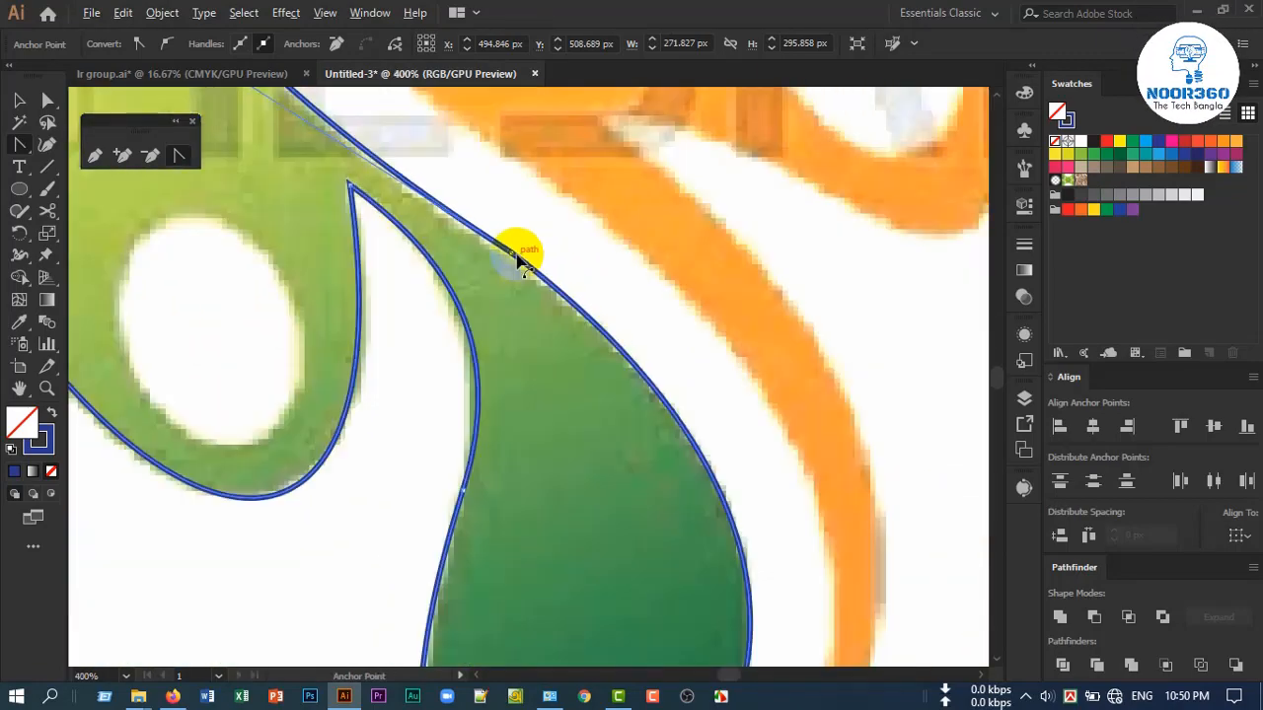
{"action": "scroll", "coordinate": [408, 465], "scroll_direction": "down", "scroll_amount": 2}
{"action": "scroll", "coordinate": [394, 473], "scroll_direction": "up", "scroll_amount": 2}
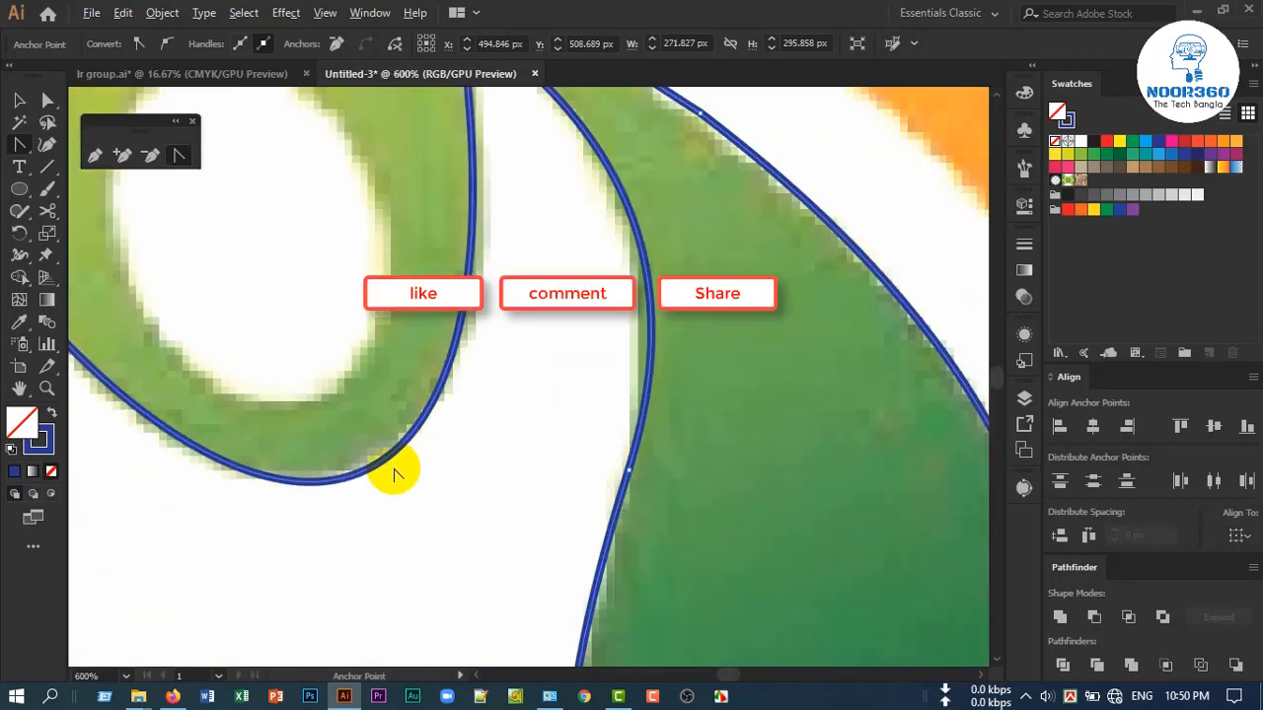
{"action": "scroll", "coordinate": [393, 474], "scroll_direction": "down", "scroll_amount": 2}
{"action": "scroll", "coordinate": [485, 450], "scroll_direction": "up", "scroll_amount": 3}
{"action": "scroll", "coordinate": [485, 451], "scroll_direction": "down", "scroll_amount": 1}
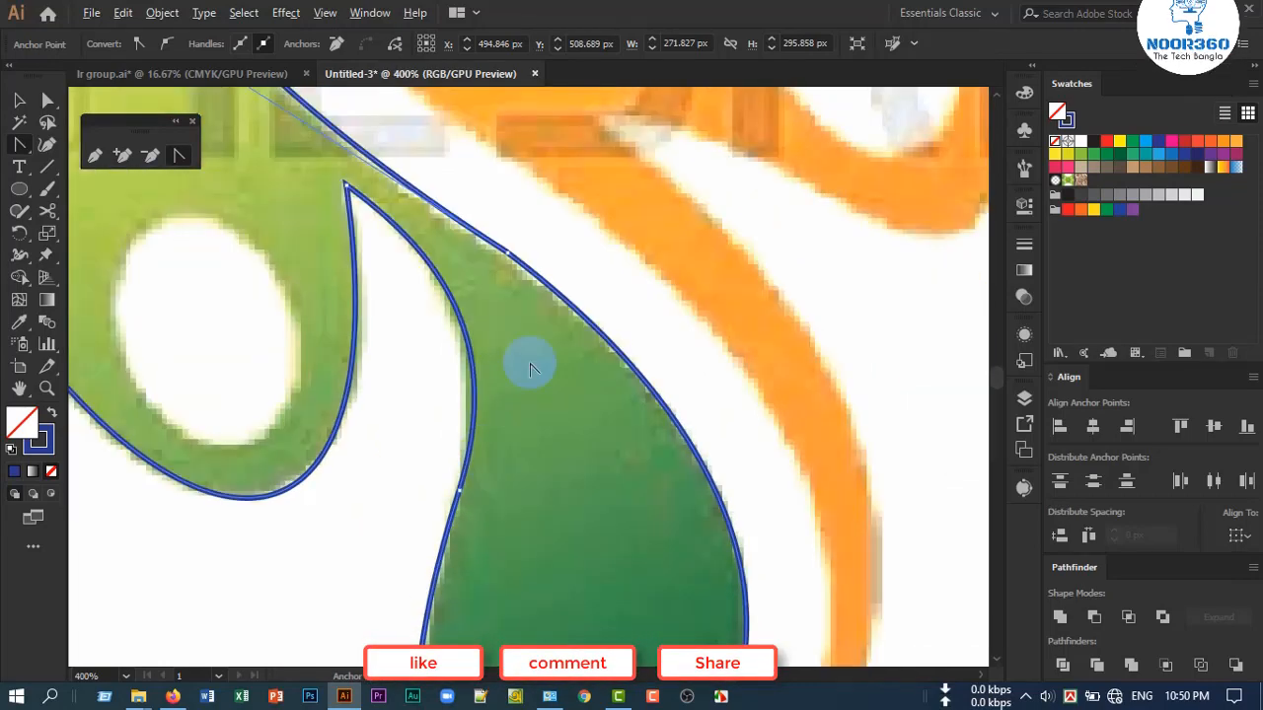
Smooth the green outline's outer edge around the anchor joining leaf and teardrop, using the Smooth tool
{"action": "scroll", "coordinate": [533, 247], "scroll_direction": "up", "scroll_amount": 1}
{"action": "scroll", "coordinate": [533, 244], "scroll_direction": "up", "scroll_amount": 1}
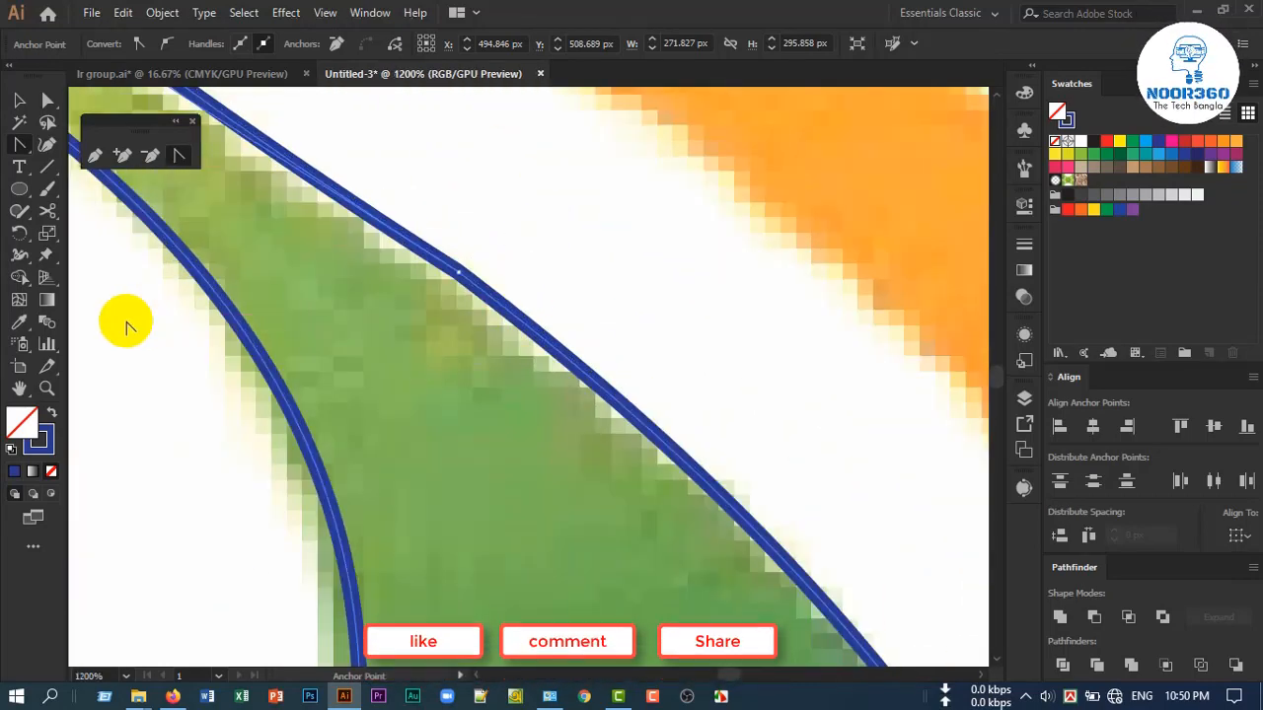
{"action": "left_click", "coordinate": [21, 214]}
{"action": "left_click_drag", "start_coordinate": [24, 217], "coordinate": [89, 249]}
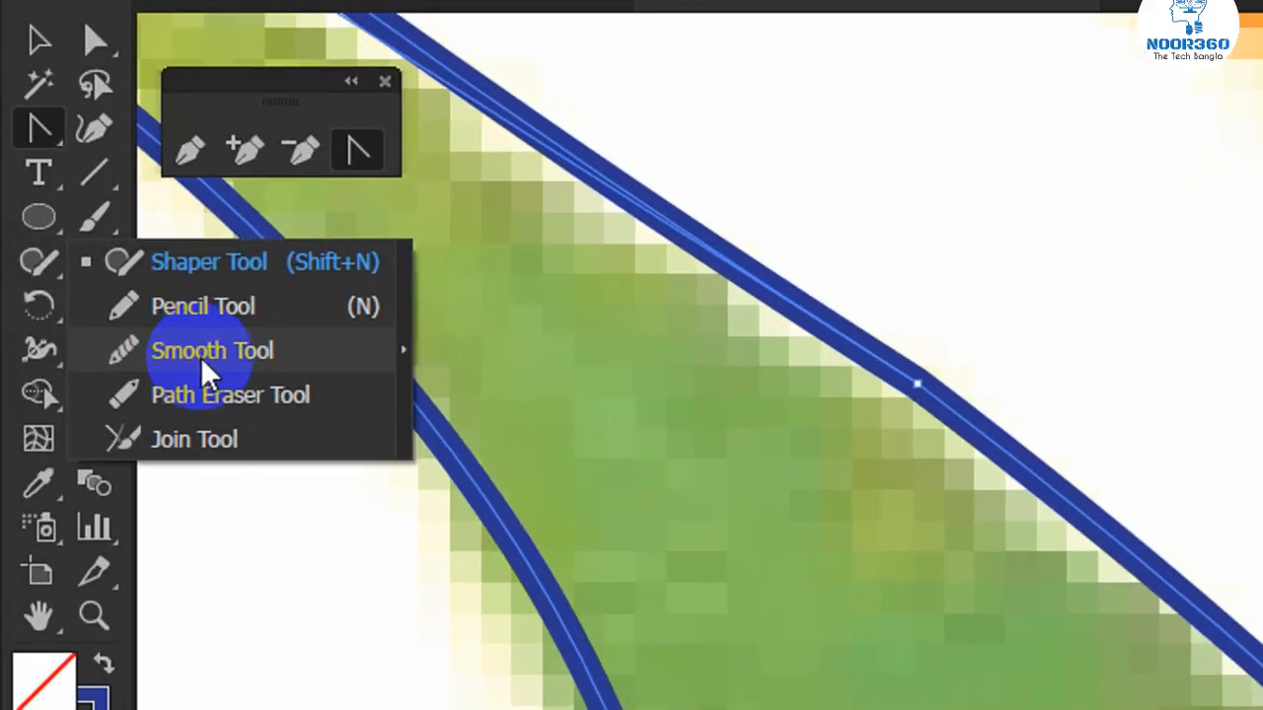
{"action": "left_click_drag", "start_coordinate": [204, 361], "coordinate": [204, 360]}
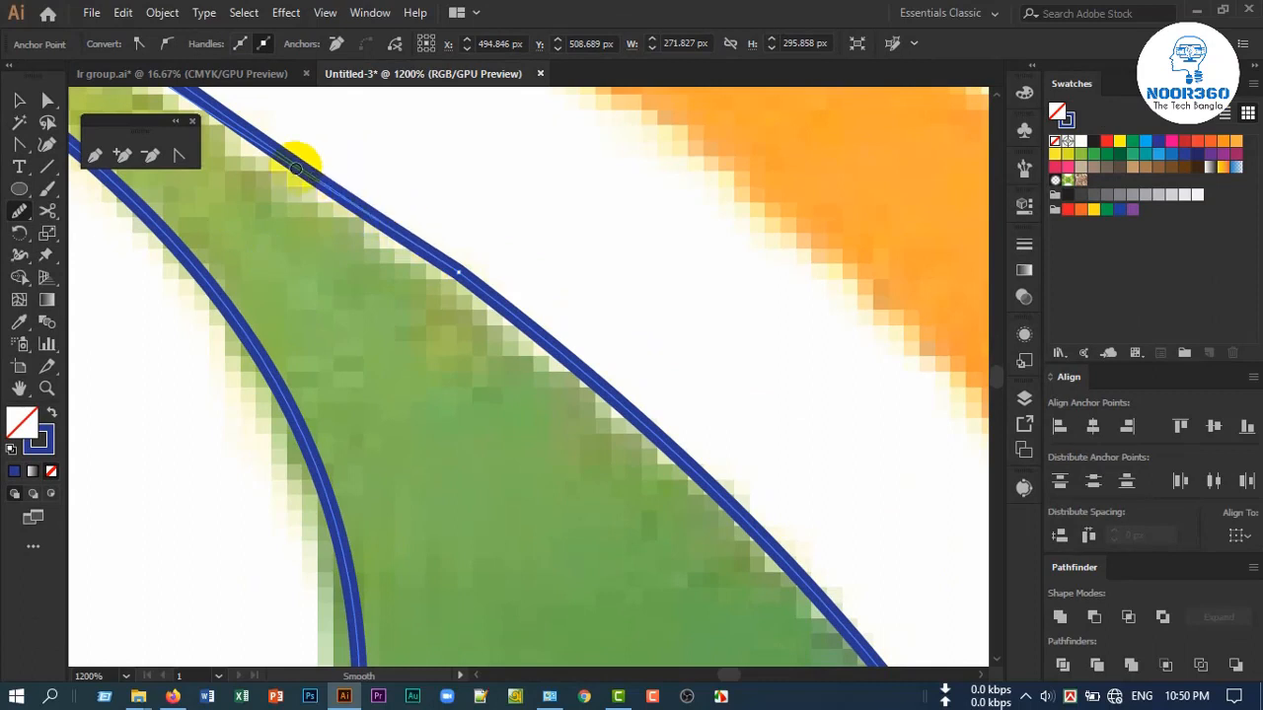
{"action": "left_click_drag", "start_coordinate": [289, 152], "coordinate": [327, 184]}
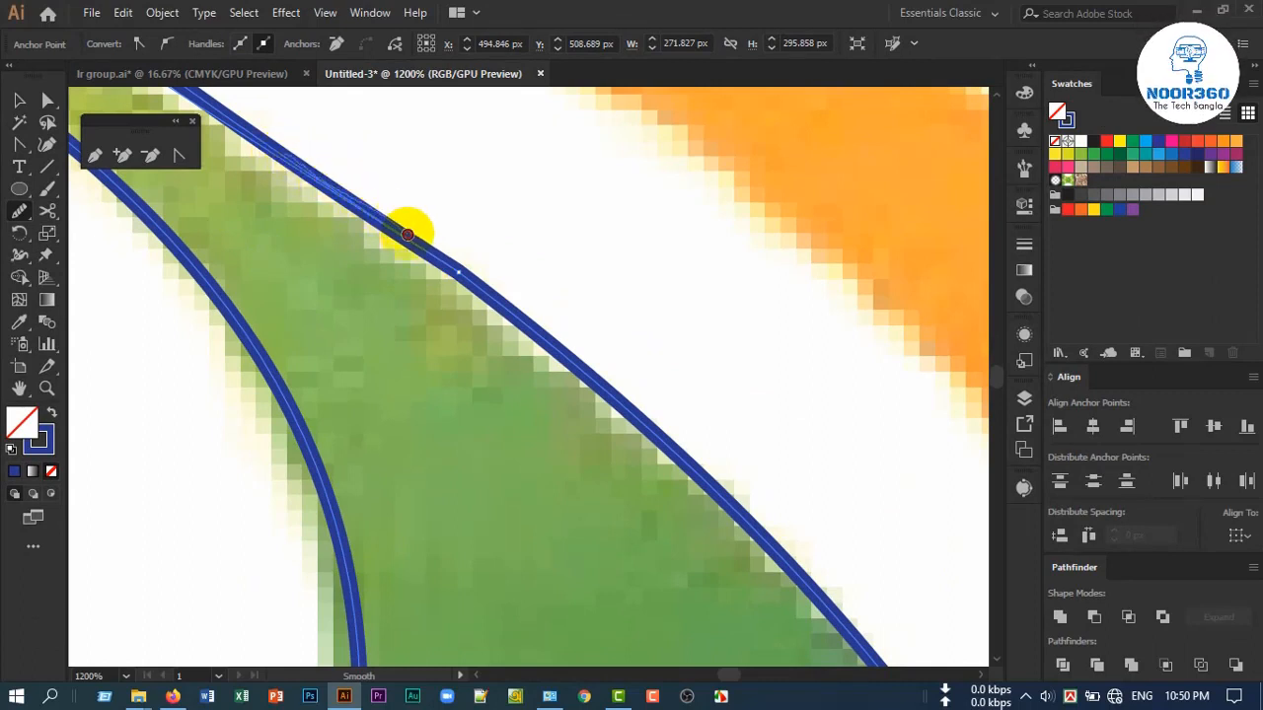
{"action": "mouse_move", "coordinate": [514, 323]}
{"action": "left_mouse_down"}
{"action": "mouse_move", "coordinate": [617, 402]}
{"action": "mouse_move", "coordinate": [729, 515]}
{"action": "mouse_move", "coordinate": [712, 480]}
{"action": "mouse_move", "coordinate": [524, 328]}
{"action": "left_mouse_up"}
{"action": "left_click_drag", "start_coordinate": [380, 222], "coordinate": [449, 262]}
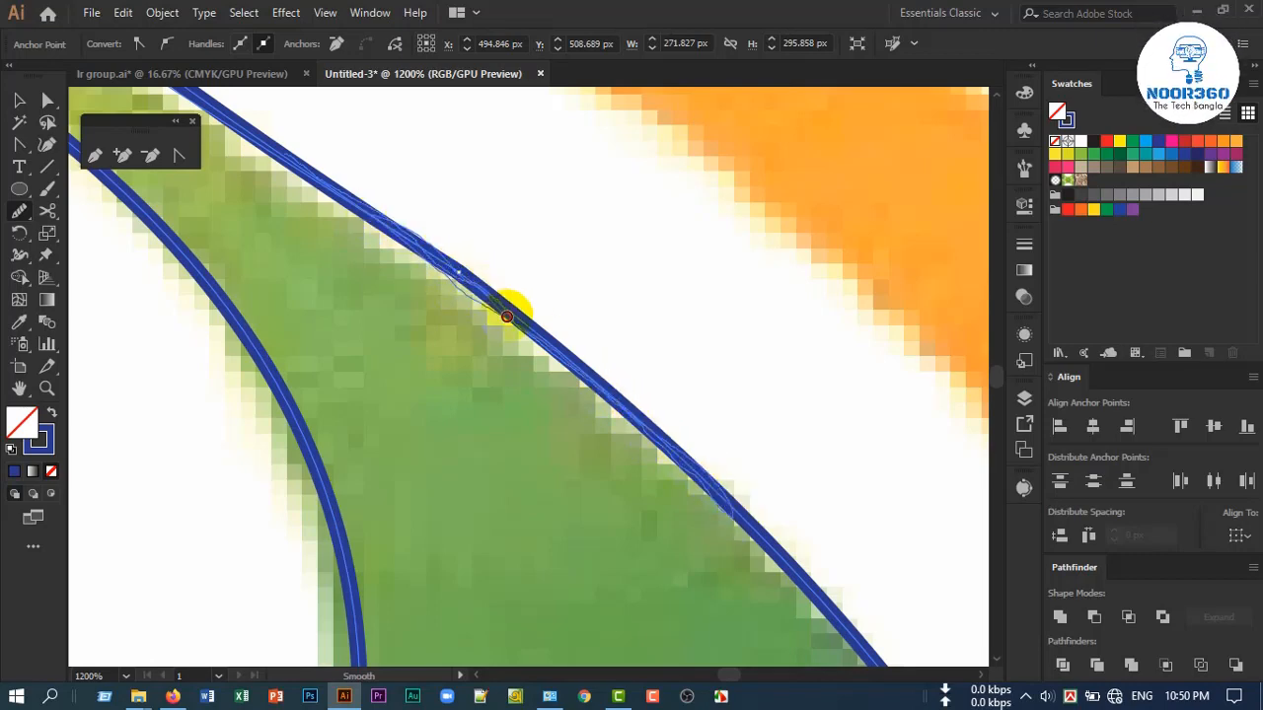
{"action": "left_click_drag", "start_coordinate": [506, 317], "coordinate": [549, 321]}
{"action": "scroll", "coordinate": [444, 329], "scroll_direction": "down", "scroll_amount": 2}
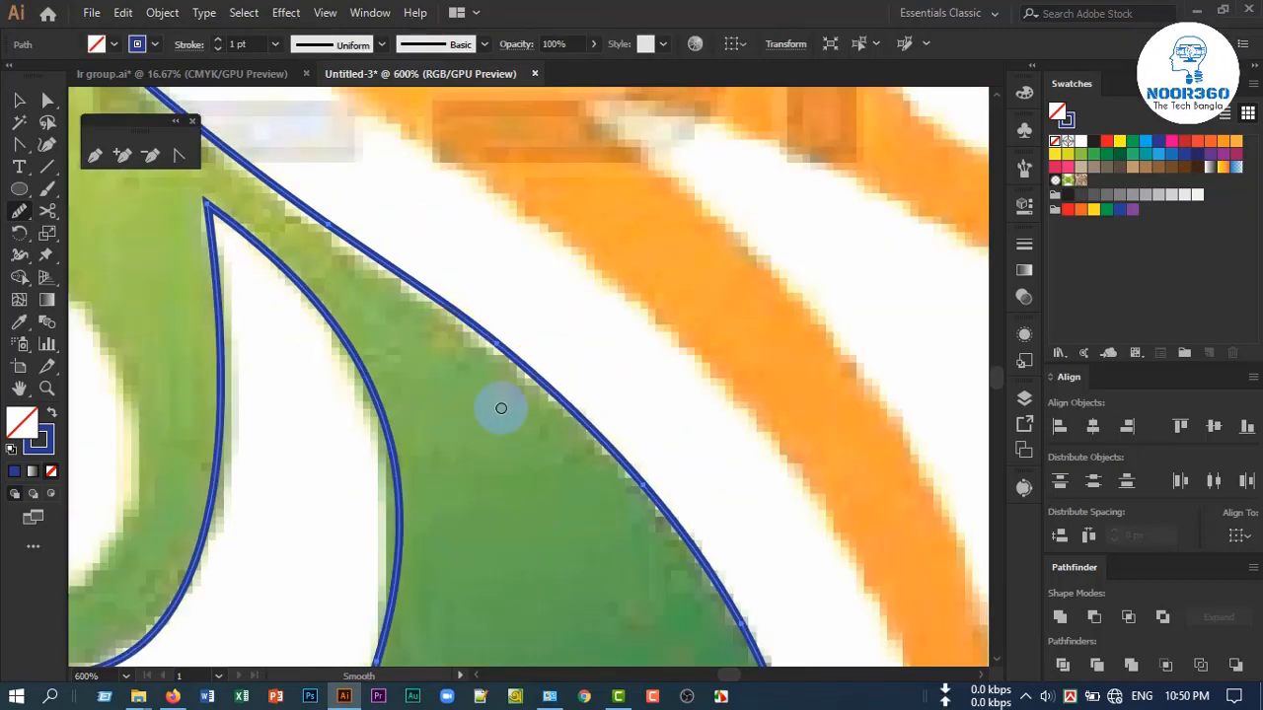
{"action": "scroll", "coordinate": [473, 364], "scroll_direction": "down", "scroll_amount": 2}
{"action": "scroll", "coordinate": [466, 347], "scroll_direction": "up", "scroll_amount": 2}
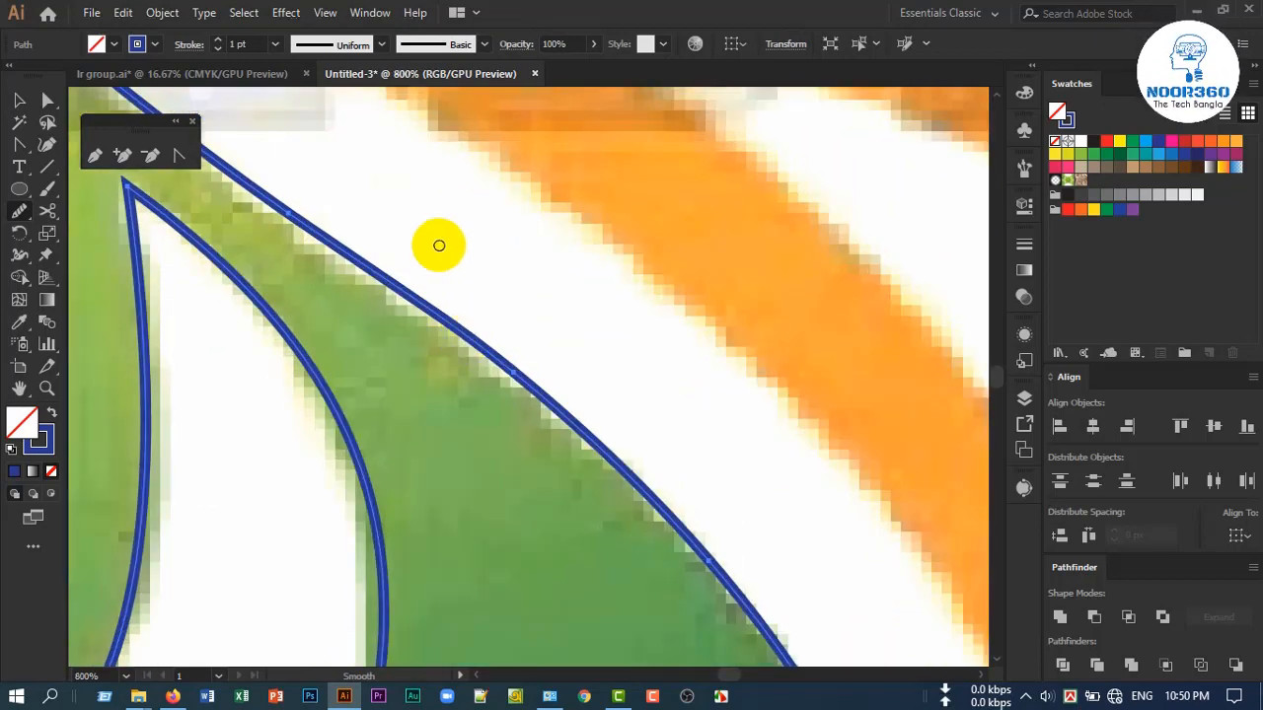
{"action": "left_click_drag", "start_coordinate": [438, 254], "coordinate": [438, 393]}
{"action": "left_click_drag", "start_coordinate": [526, 333], "coordinate": [525, 445]}
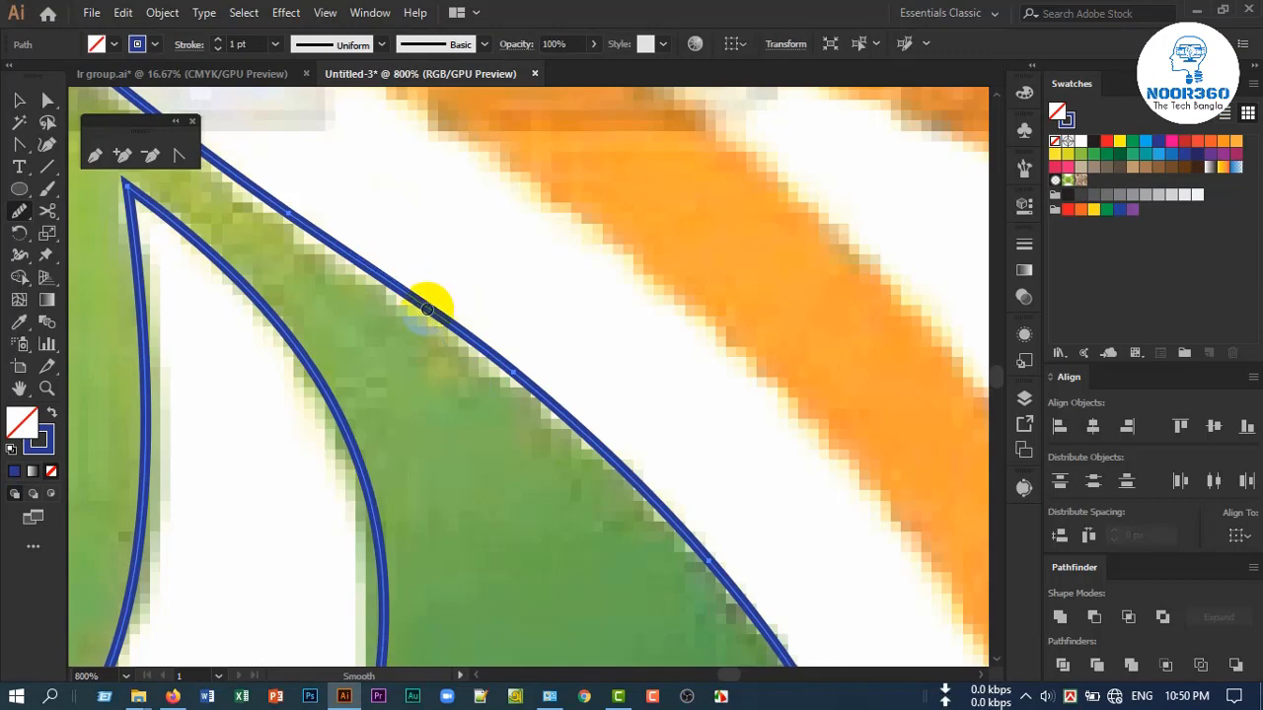
{"action": "scroll", "coordinate": [427, 309], "scroll_direction": "down", "scroll_amount": 2}
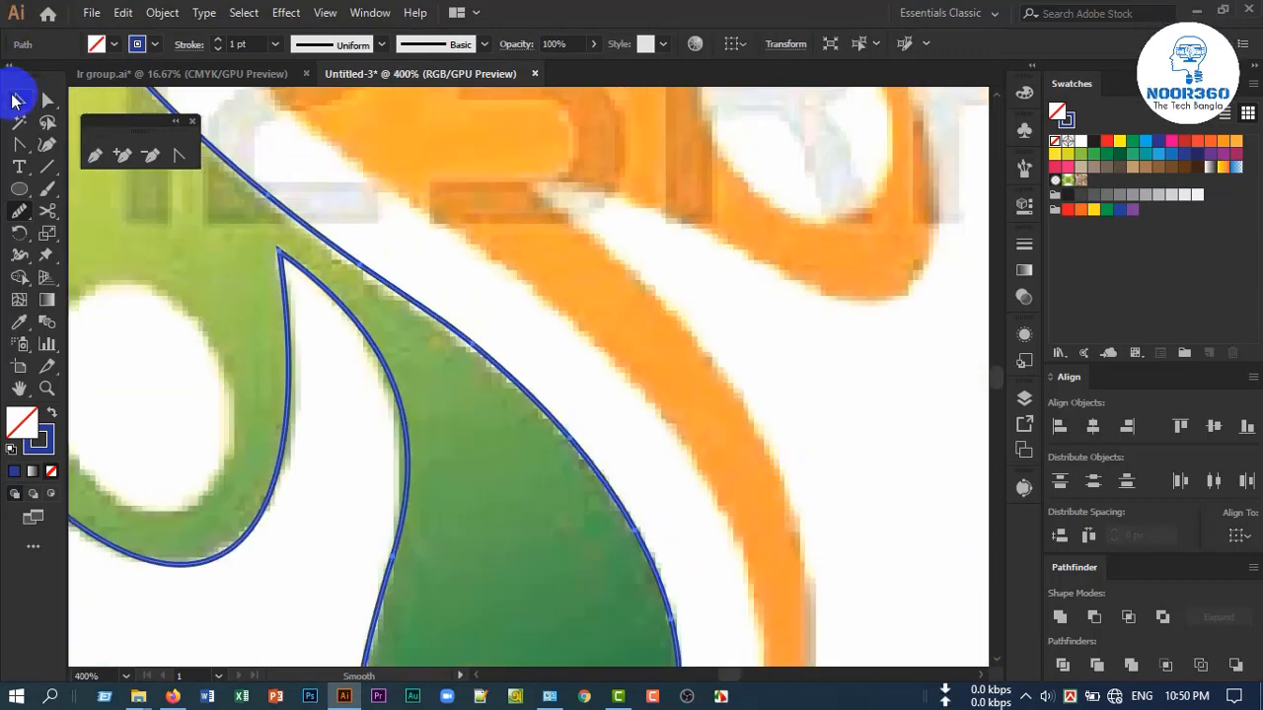
Draw an ellipse over the white oval head of the green figure
{"action": "left_click", "coordinate": [16, 99]}
{"action": "scroll", "coordinate": [231, 341], "scroll_direction": "down", "scroll_amount": 2}
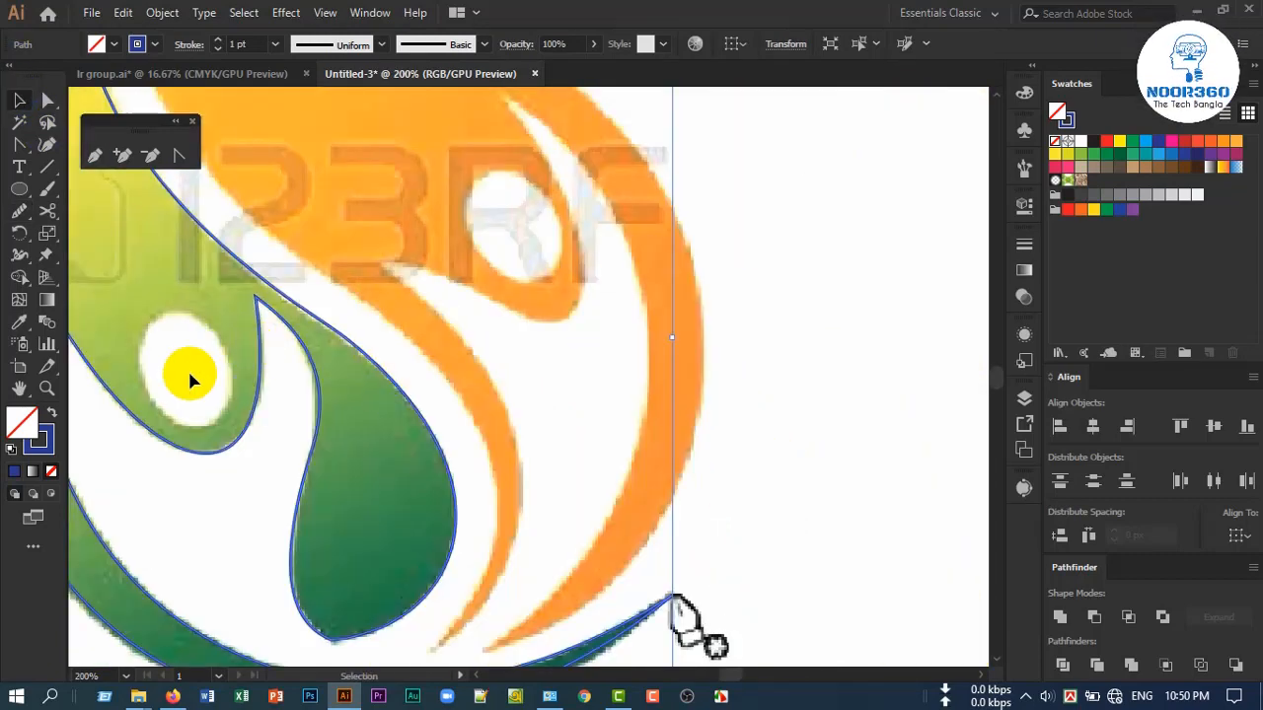
{"action": "scroll", "coordinate": [124, 365], "scroll_direction": "up", "scroll_amount": 1}
{"action": "left_click_drag", "start_coordinate": [156, 402], "coordinate": [288, 420]}
{"action": "left_click", "coordinate": [28, 186]}
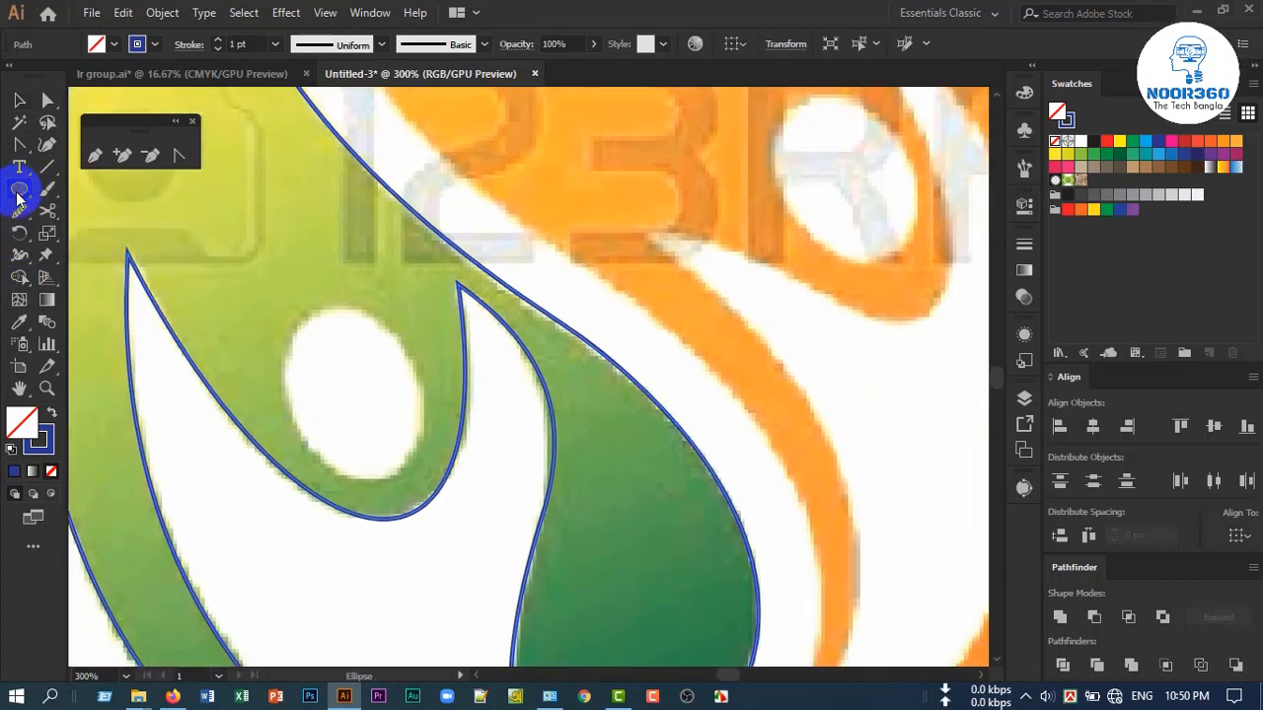
{"action": "left_click_drag", "start_coordinate": [276, 307], "coordinate": [413, 482]}
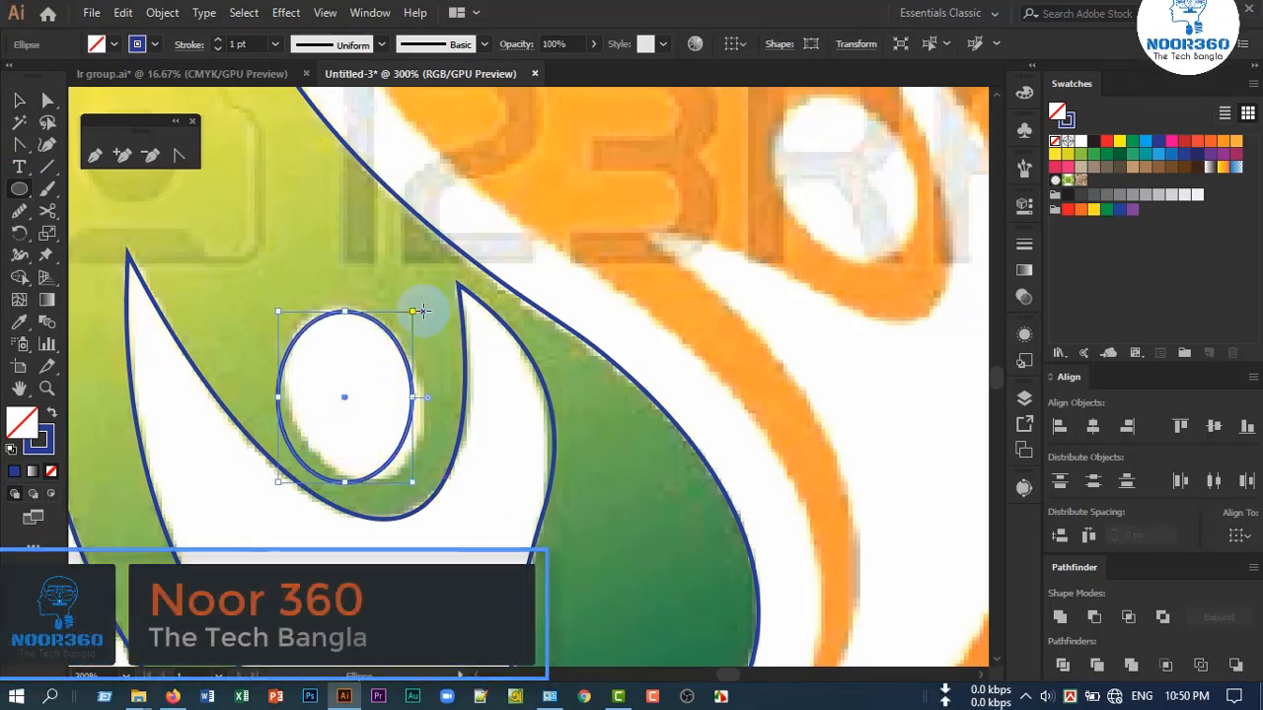
Rotate the ellipse counterclockwise to the head's tilt and resize its sides to fit the white oval
{"action": "left_click_drag", "start_coordinate": [412, 301], "coordinate": [367, 278]}
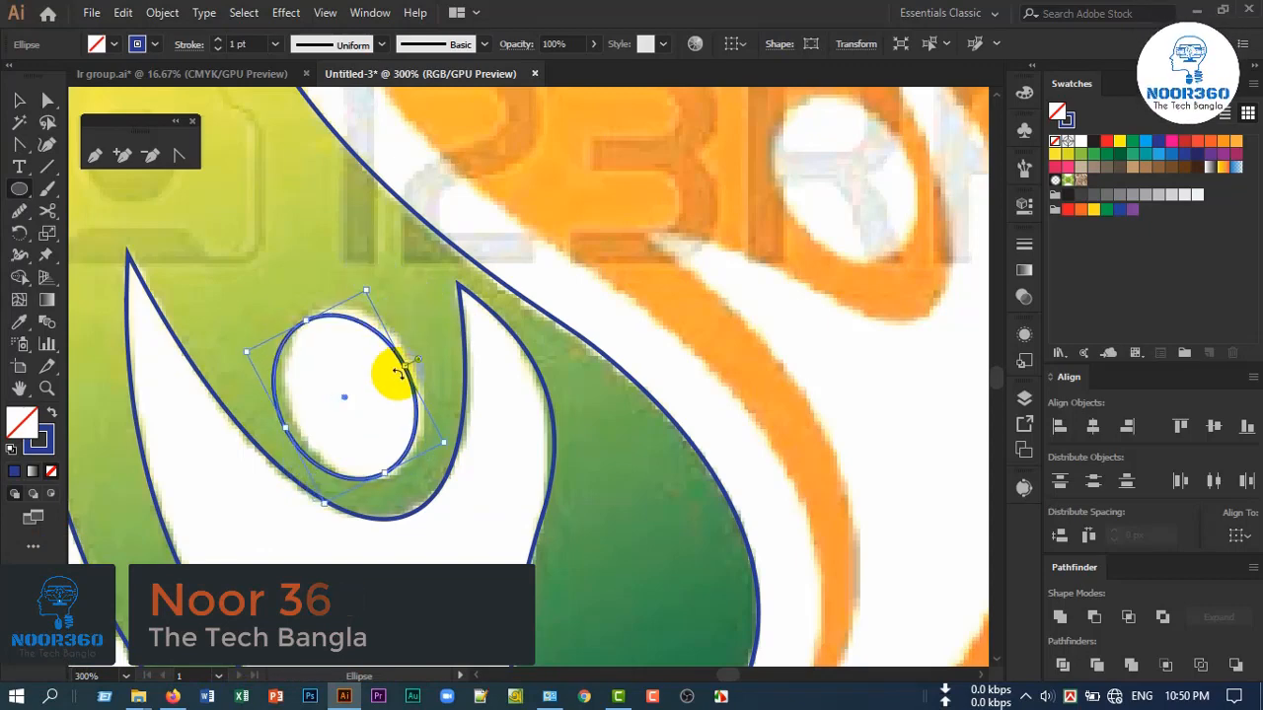
{"action": "left_click_drag", "start_coordinate": [407, 362], "coordinate": [421, 357]}
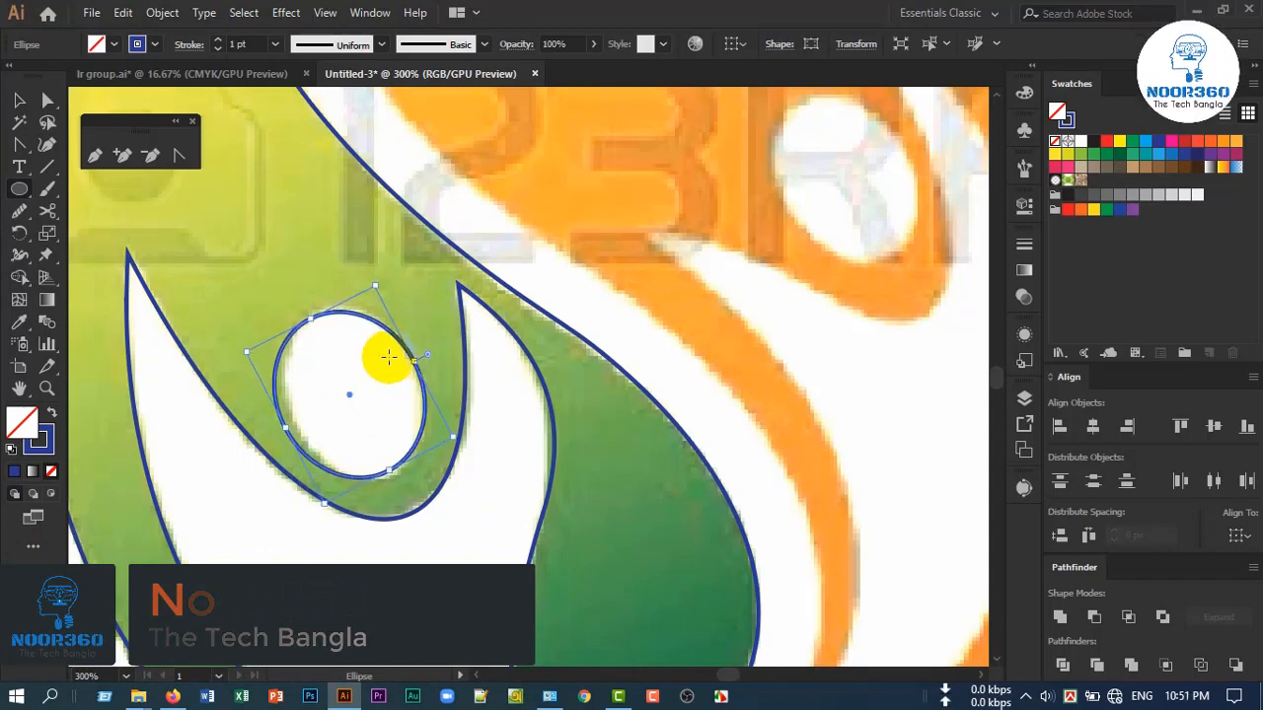
{"action": "left_click_drag", "start_coordinate": [286, 424], "coordinate": [294, 427]}
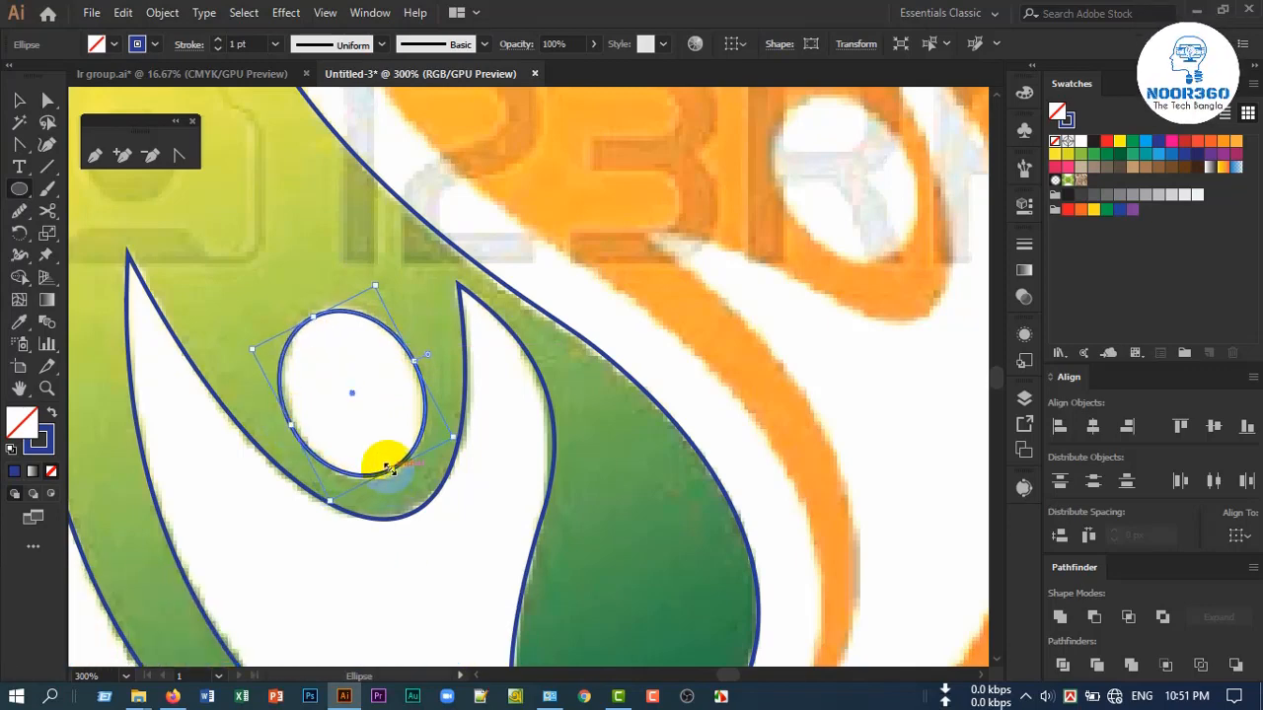
{"action": "left_click_drag", "start_coordinate": [387, 465], "coordinate": [387, 480]}
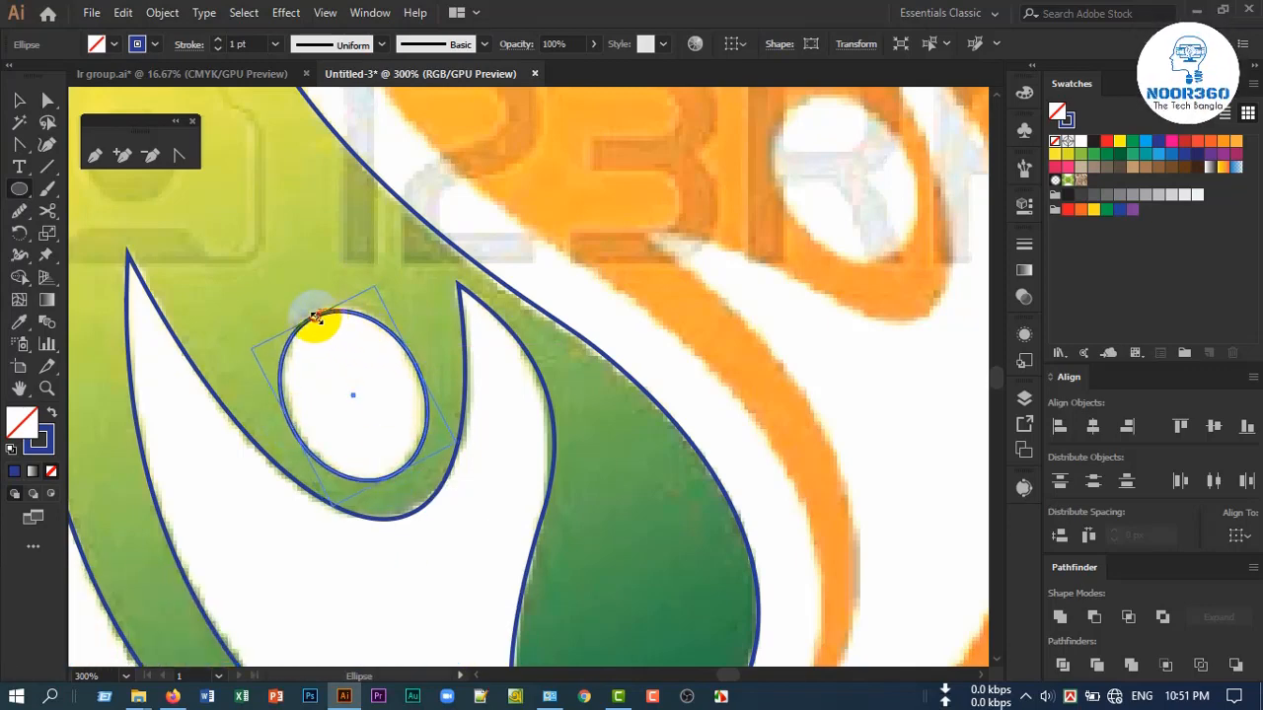
{"action": "left_click_drag", "start_coordinate": [316, 317], "coordinate": [314, 313]}
{"action": "scroll", "coordinate": [344, 451], "scroll_direction": "down", "scroll_amount": 2}
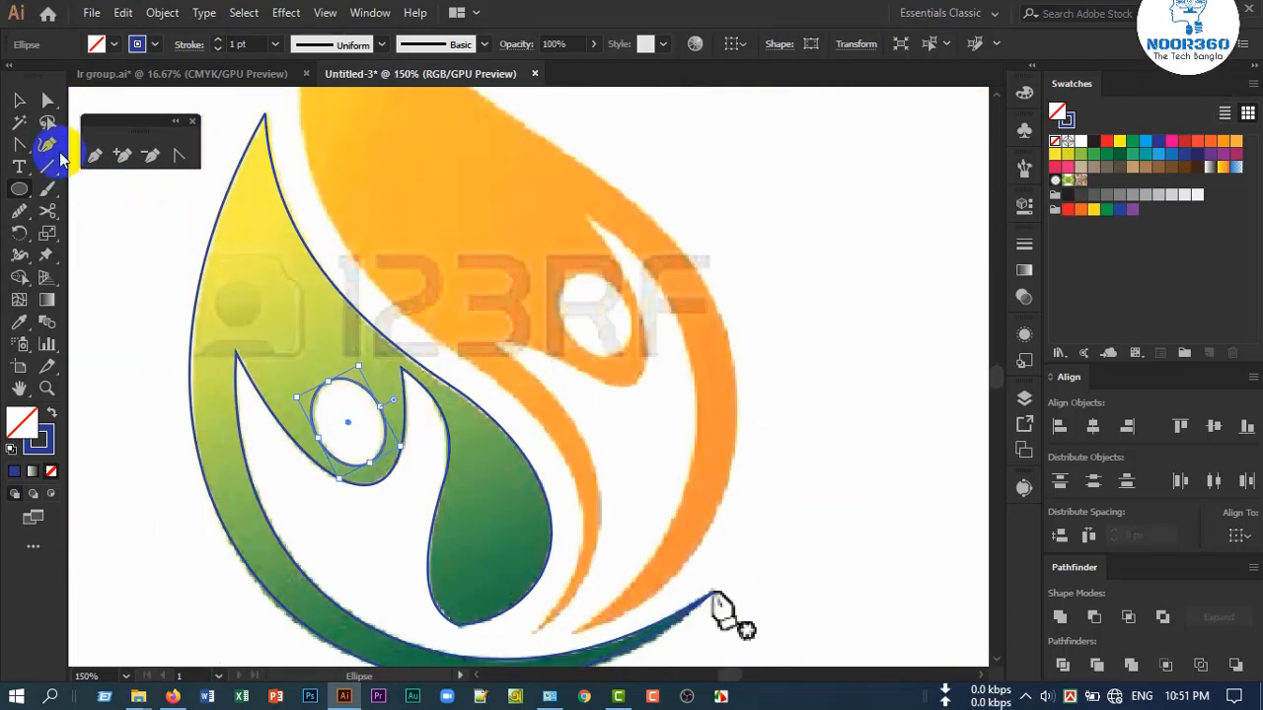
Start a straight-segment Pen path around the orange figure, from the outer band's lower tip via its upper outer edge to the flame tip
{"action": "left_click", "coordinate": [20, 102]}
{"action": "left_click", "coordinate": [98, 160]}
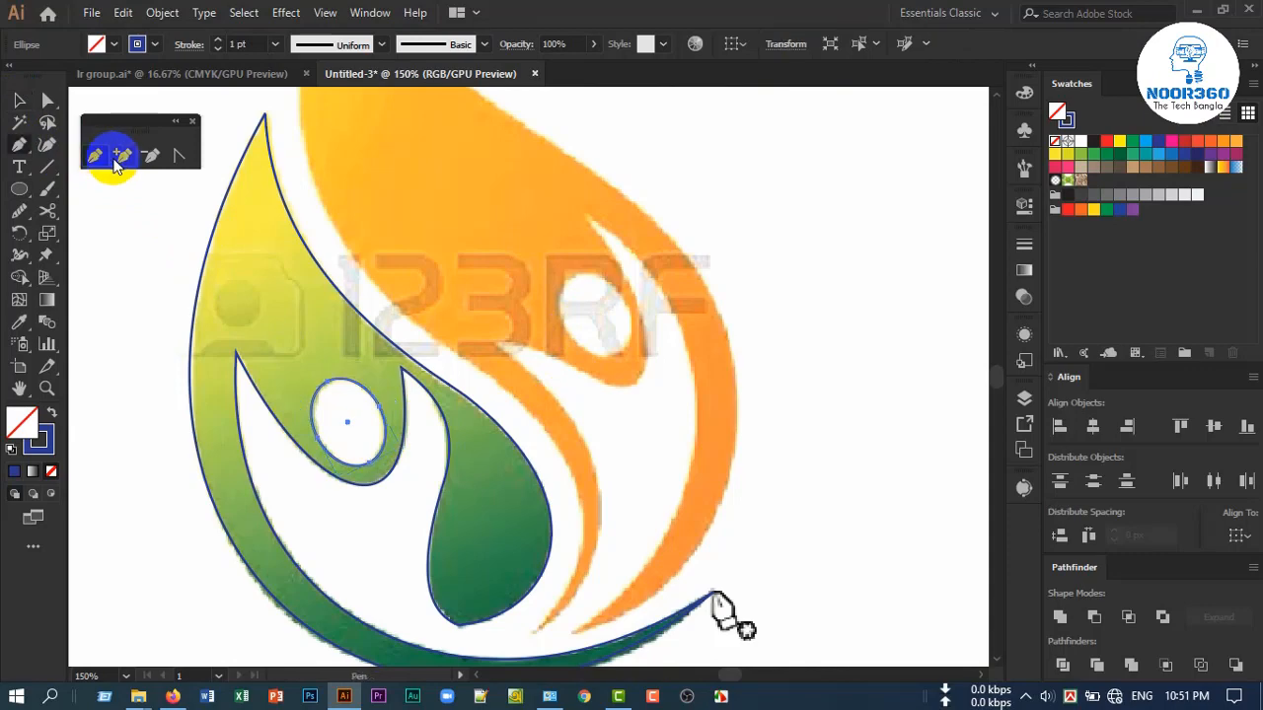
{"action": "left_click_drag", "start_coordinate": [600, 428], "coordinate": [493, 413]}
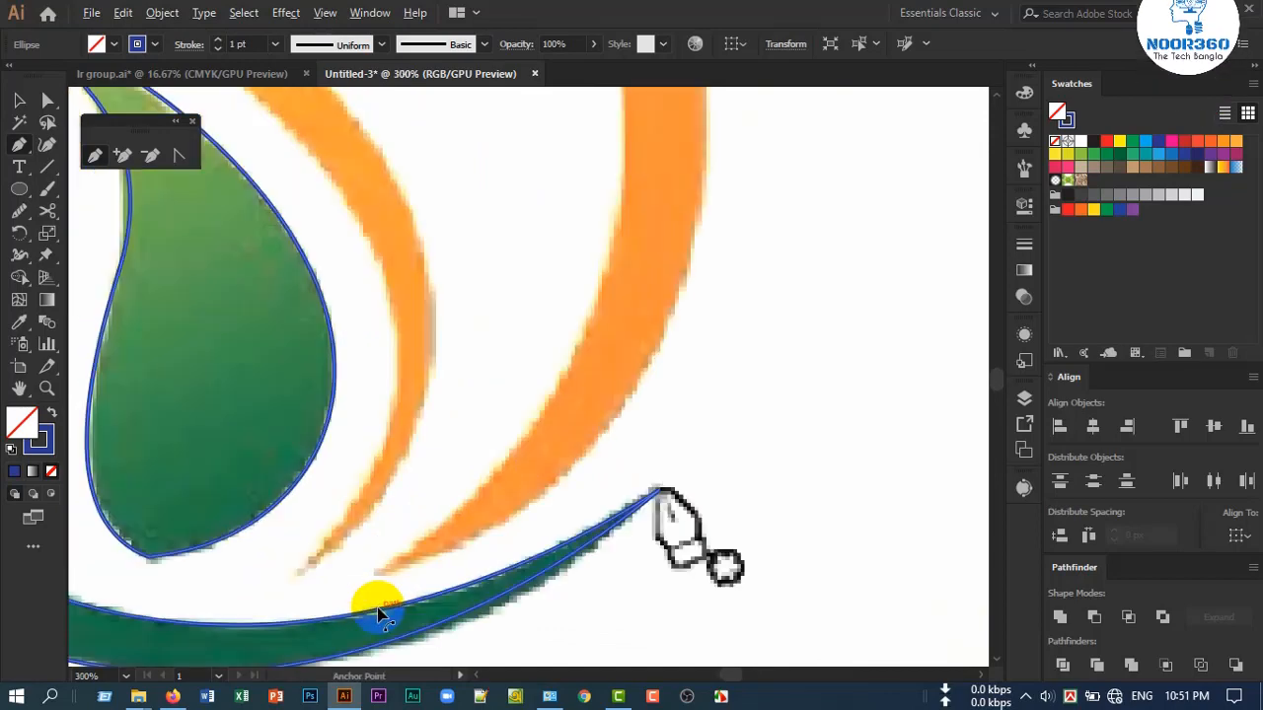
{"action": "scroll", "coordinate": [375, 604], "scroll_direction": "up", "scroll_amount": 2}
{"action": "left_click", "coordinate": [374, 573]}
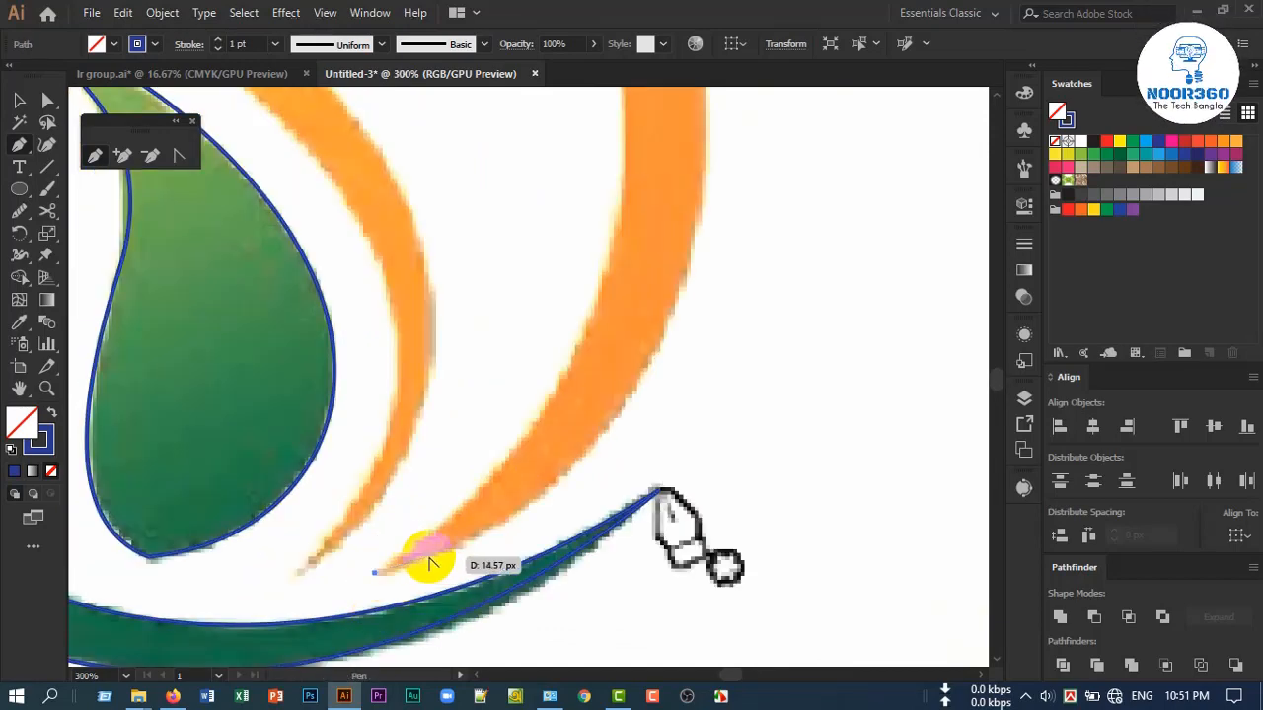
{"action": "scroll", "coordinate": [427, 557], "scroll_direction": "down", "scroll_amount": 4}
{"action": "scroll", "coordinate": [500, 421], "scroll_direction": "up", "scroll_amount": 2}
{"action": "scroll", "coordinate": [443, 388], "scroll_direction": "down", "scroll_amount": 2}
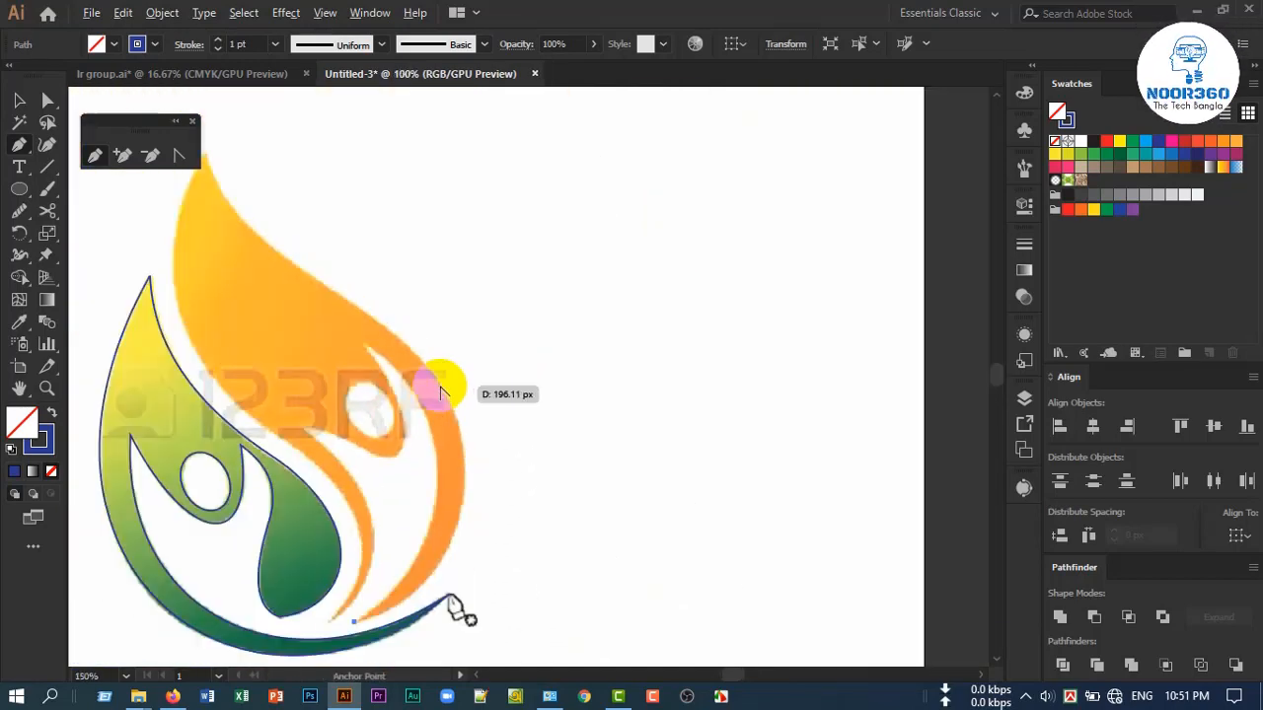
{"action": "left_click", "coordinate": [418, 359]}
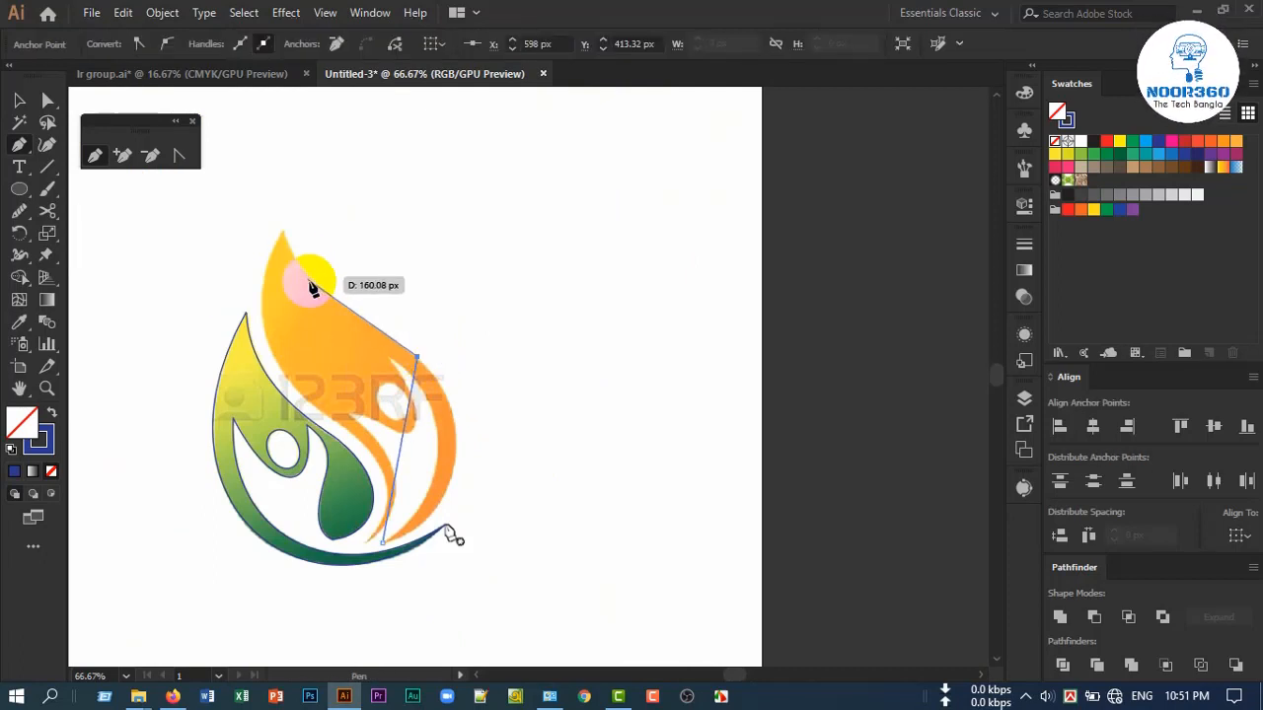
{"action": "left_click", "coordinate": [284, 234]}
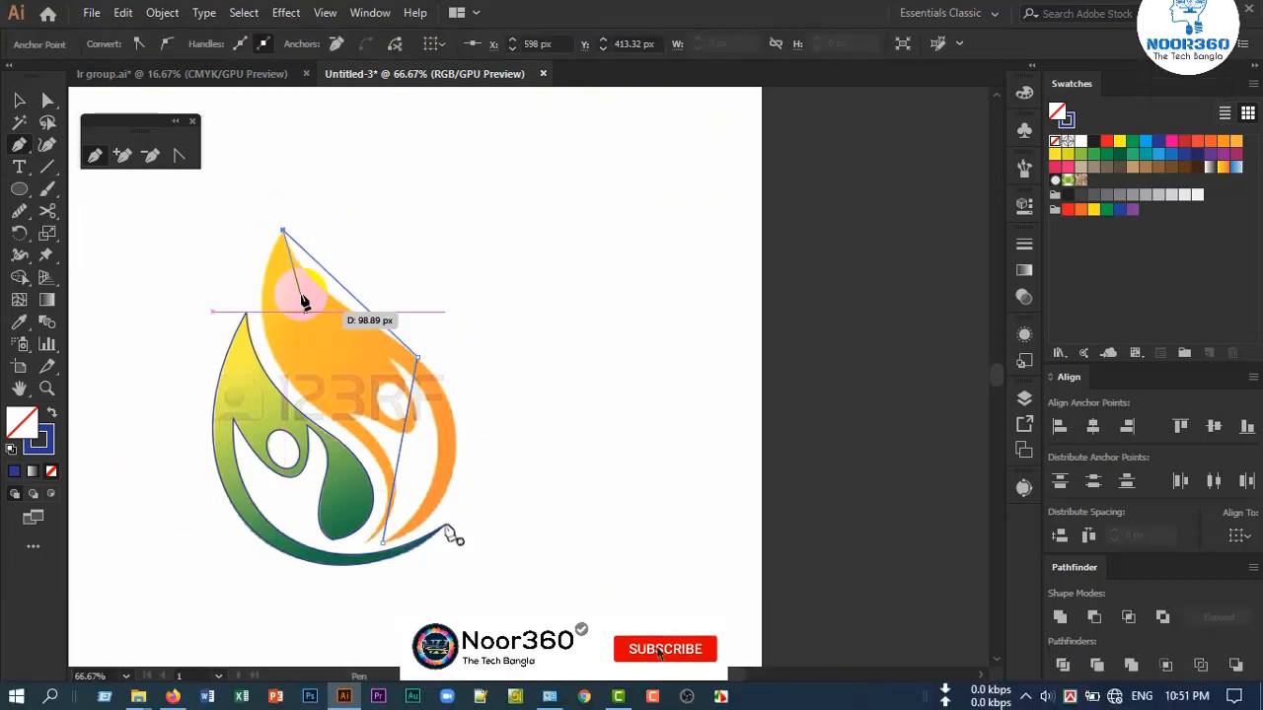
Extend the orange path with corner anchors on the flame's inner edge and at the thin inner band's lower tip
{"action": "left_click", "coordinate": [330, 419]}
{"action": "scroll", "coordinate": [336, 434], "scroll_direction": "down", "scroll_amount": 3}
{"action": "scroll", "coordinate": [371, 456], "scroll_direction": "up", "scroll_amount": 2}
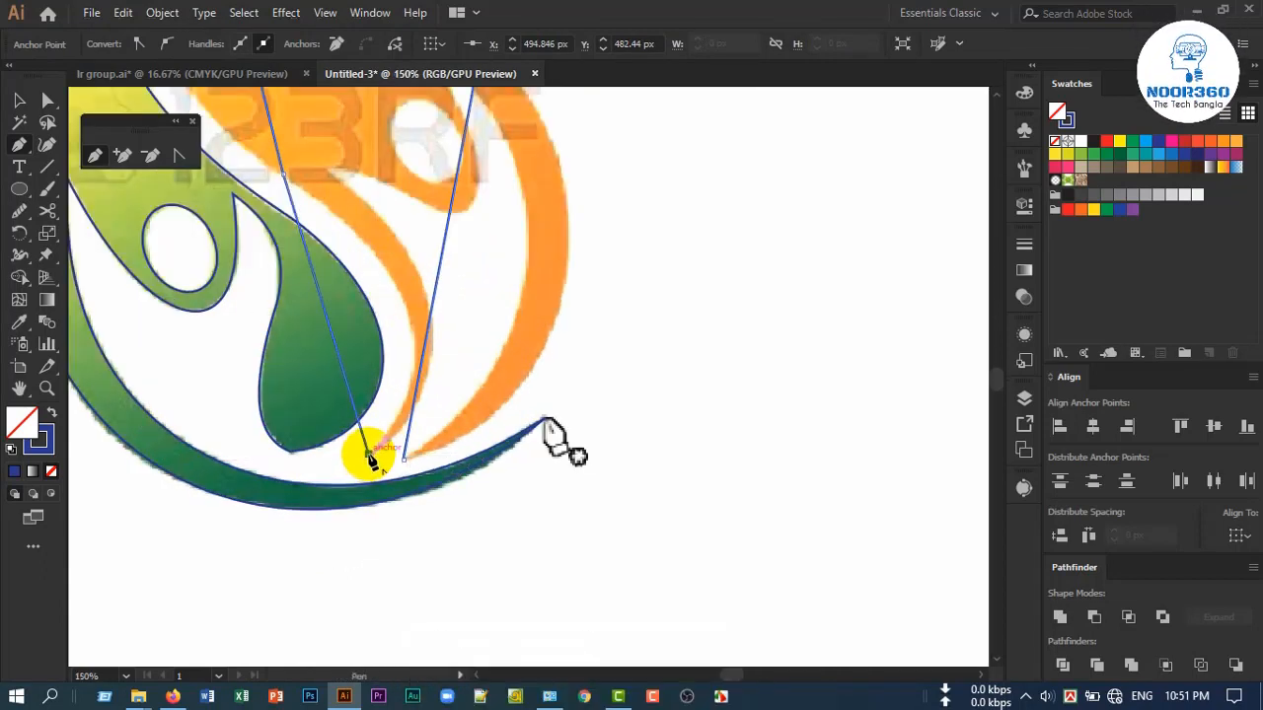
{"action": "left_click", "coordinate": [371, 458]}
Add corner anchors at the orange arm junction, below the head and at the upper notch tip, and close the path at its starting anchor
{"action": "scroll", "coordinate": [415, 395], "scroll_direction": "up", "scroll_amount": 2}
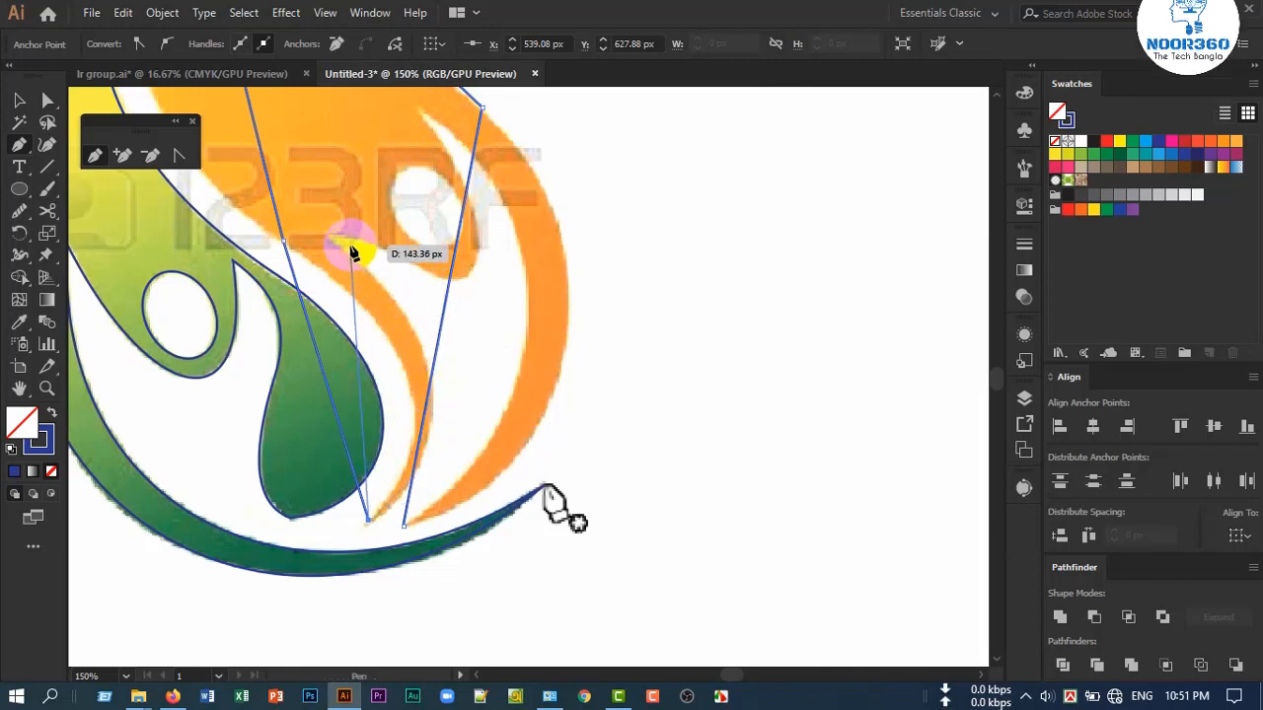
{"action": "left_click_drag", "start_coordinate": [352, 252], "coordinate": [425, 133]}
{"action": "left_click", "coordinate": [421, 113]}
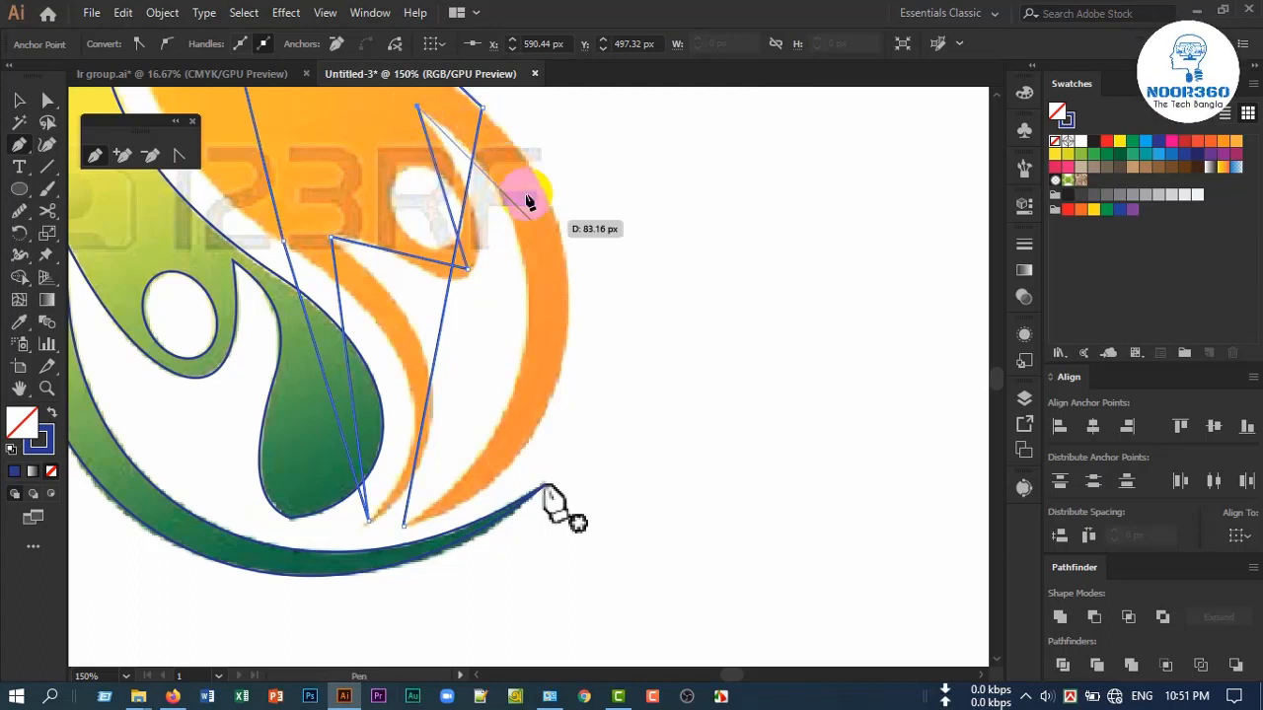
{"action": "scroll", "coordinate": [503, 382], "scroll_direction": "down", "scroll_amount": 1}
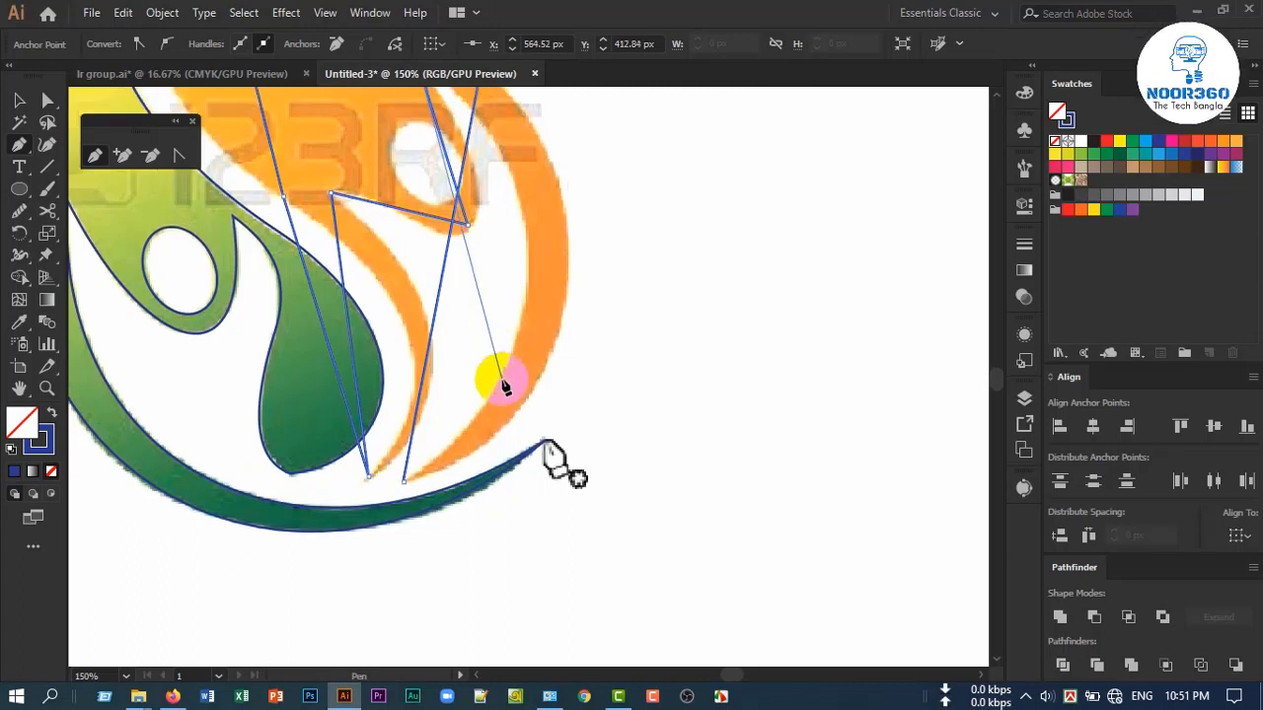
{"action": "left_click", "coordinate": [406, 487]}
Curve the segment between the orange band's lower tip and its upper outer anchor along the outer edge, and adjust both handles
{"action": "scroll", "coordinate": [507, 389], "scroll_direction": "up", "scroll_amount": 3}
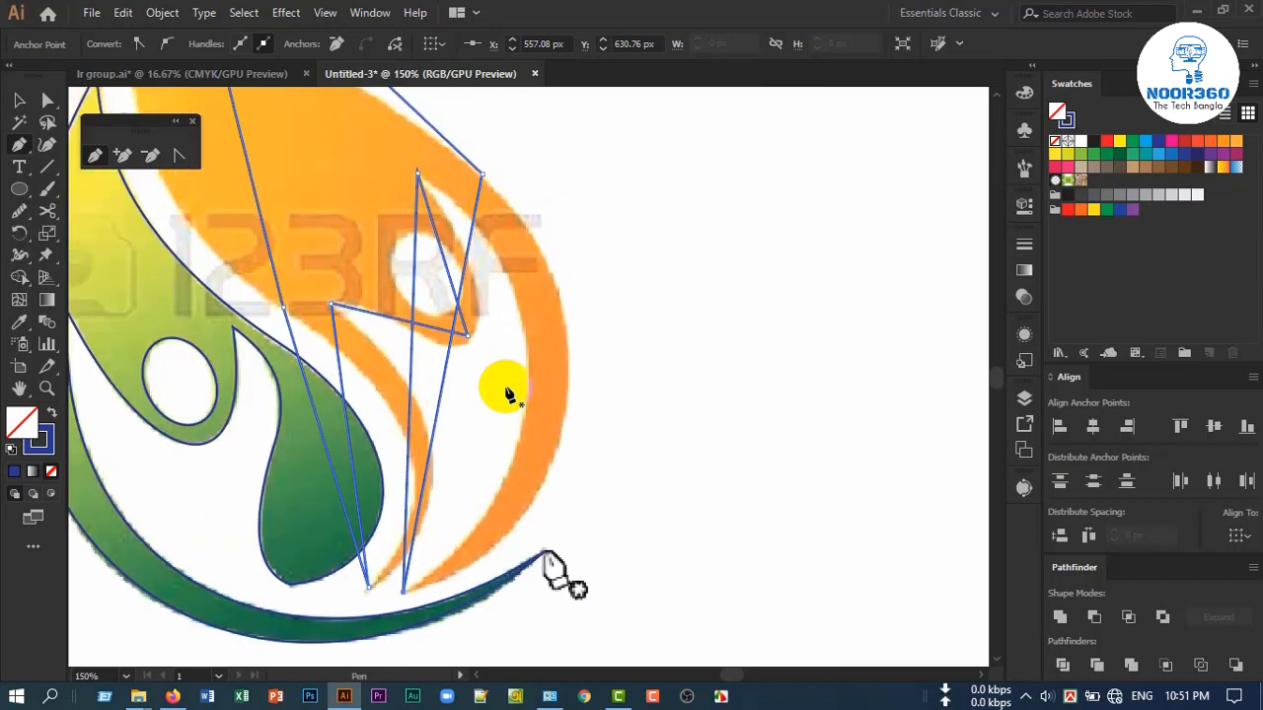
{"action": "left_click", "coordinate": [153, 158]}
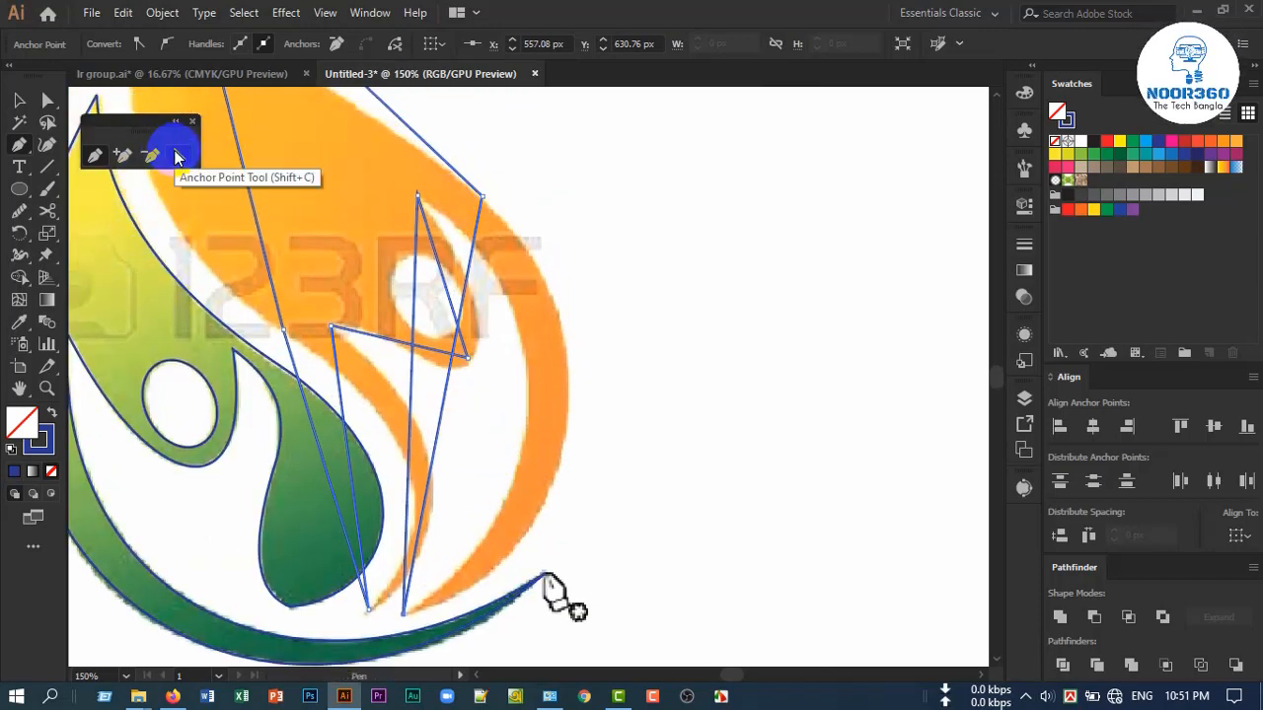
{"action": "left_click", "coordinate": [177, 156]}
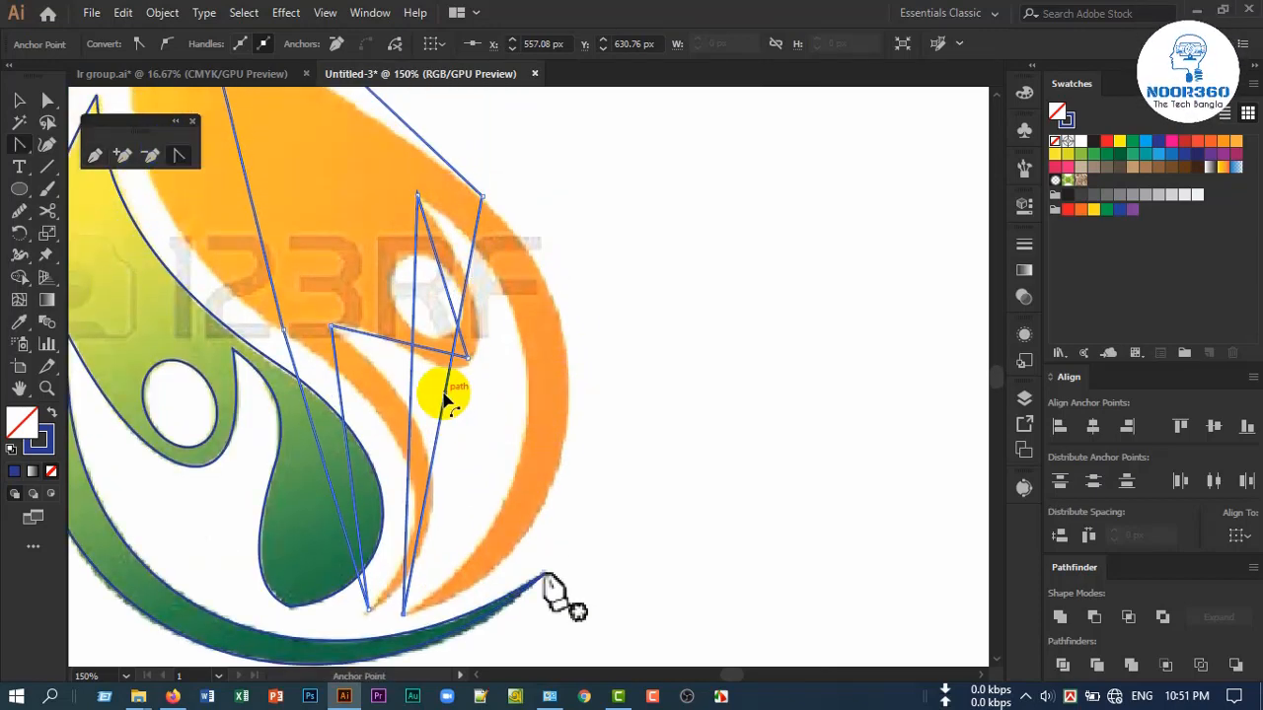
{"action": "left_click_drag", "start_coordinate": [445, 394], "coordinate": [572, 437]}
{"action": "left_click_drag", "start_coordinate": [616, 374], "coordinate": [631, 363]}
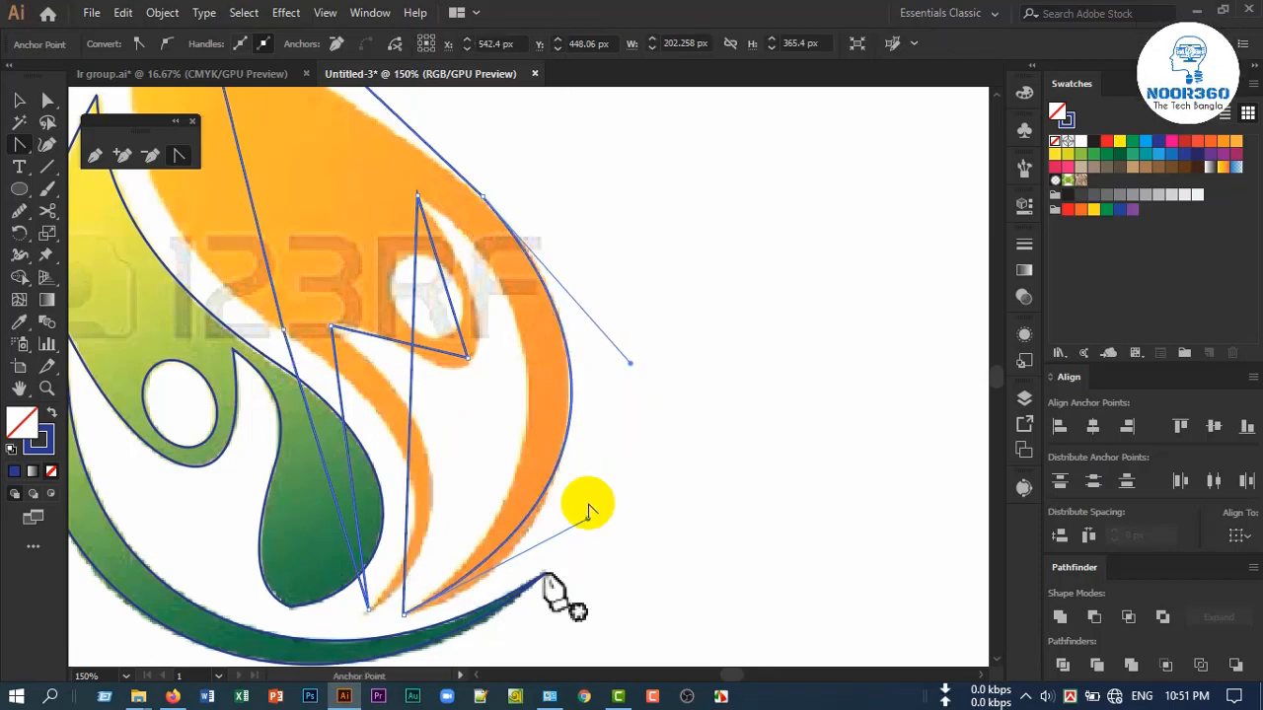
{"action": "left_click_drag", "start_coordinate": [587, 521], "coordinate": [569, 577]}
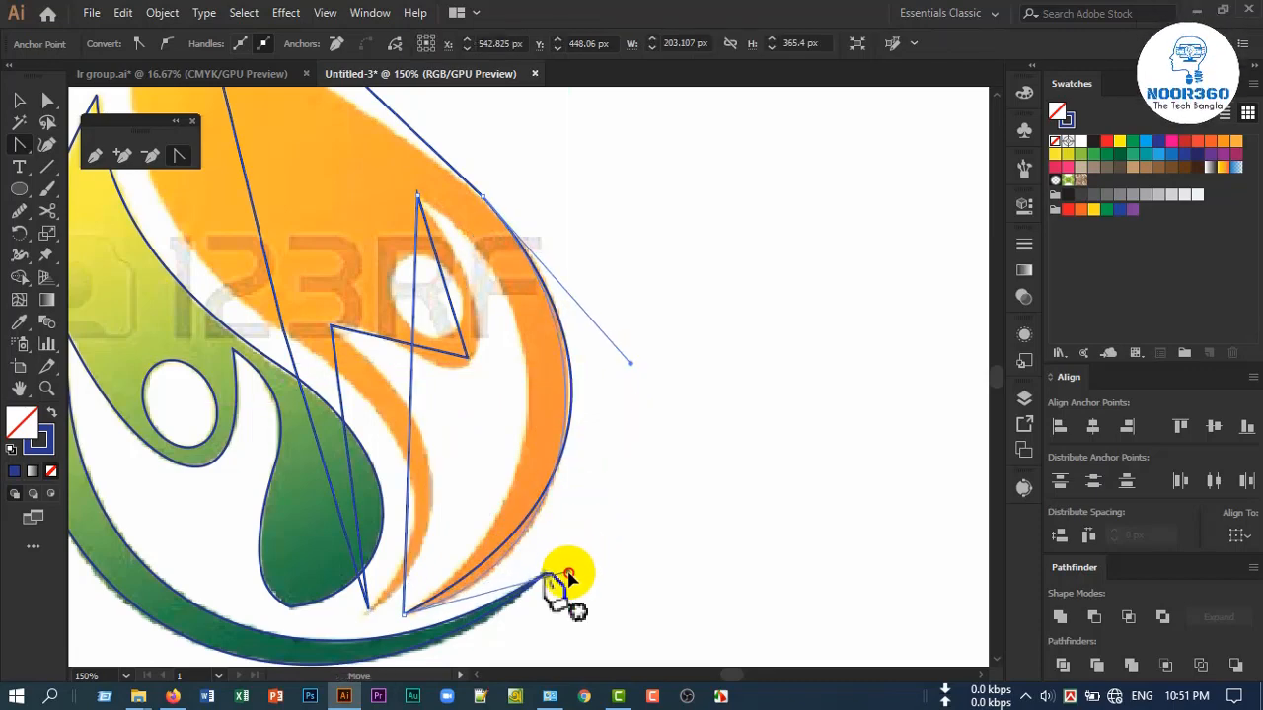
{"action": "scroll", "coordinate": [620, 361], "scroll_direction": "up", "scroll_amount": 2}
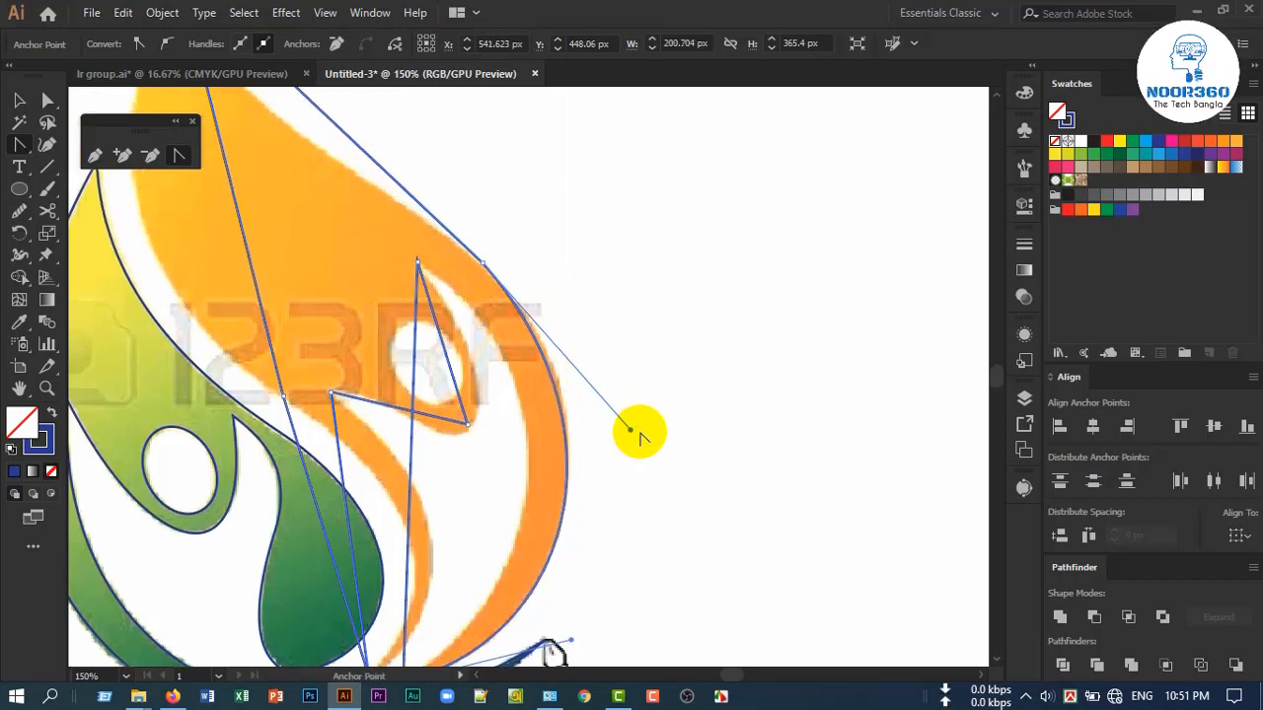
{"action": "left_click_drag", "start_coordinate": [629, 428], "coordinate": [635, 419]}
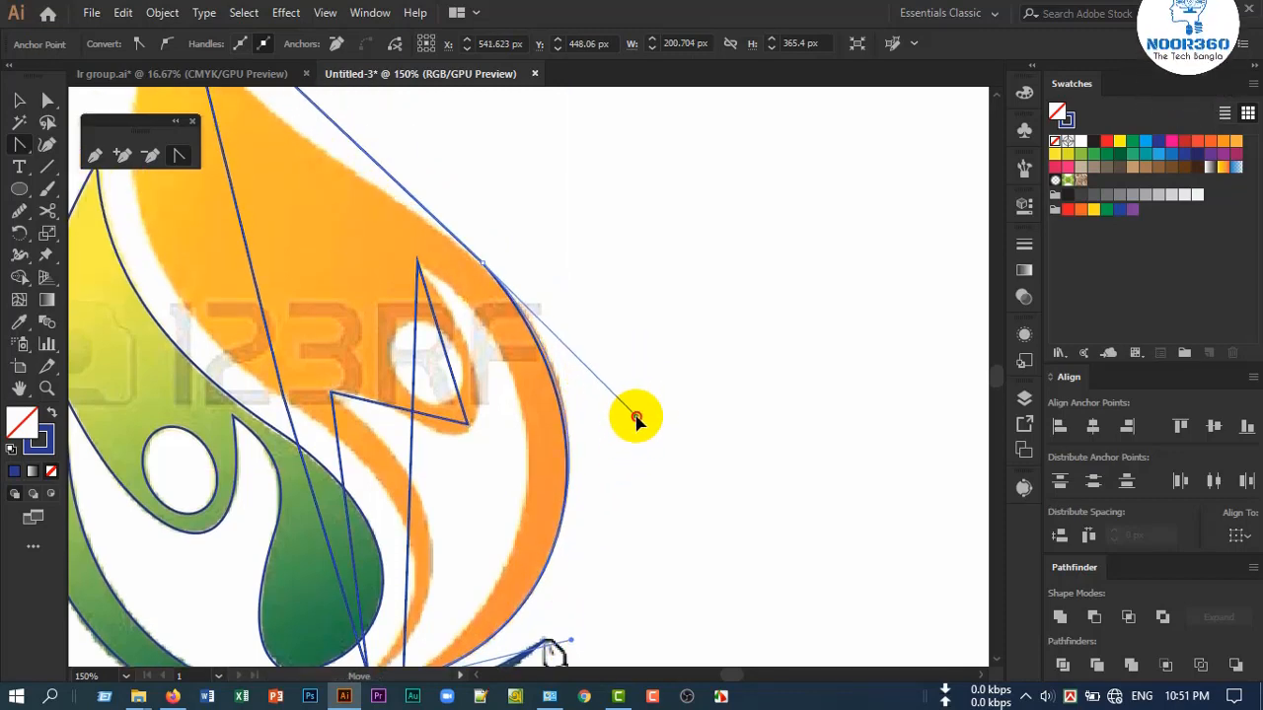
{"action": "scroll", "coordinate": [507, 494], "scroll_direction": "up", "scroll_amount": 5}
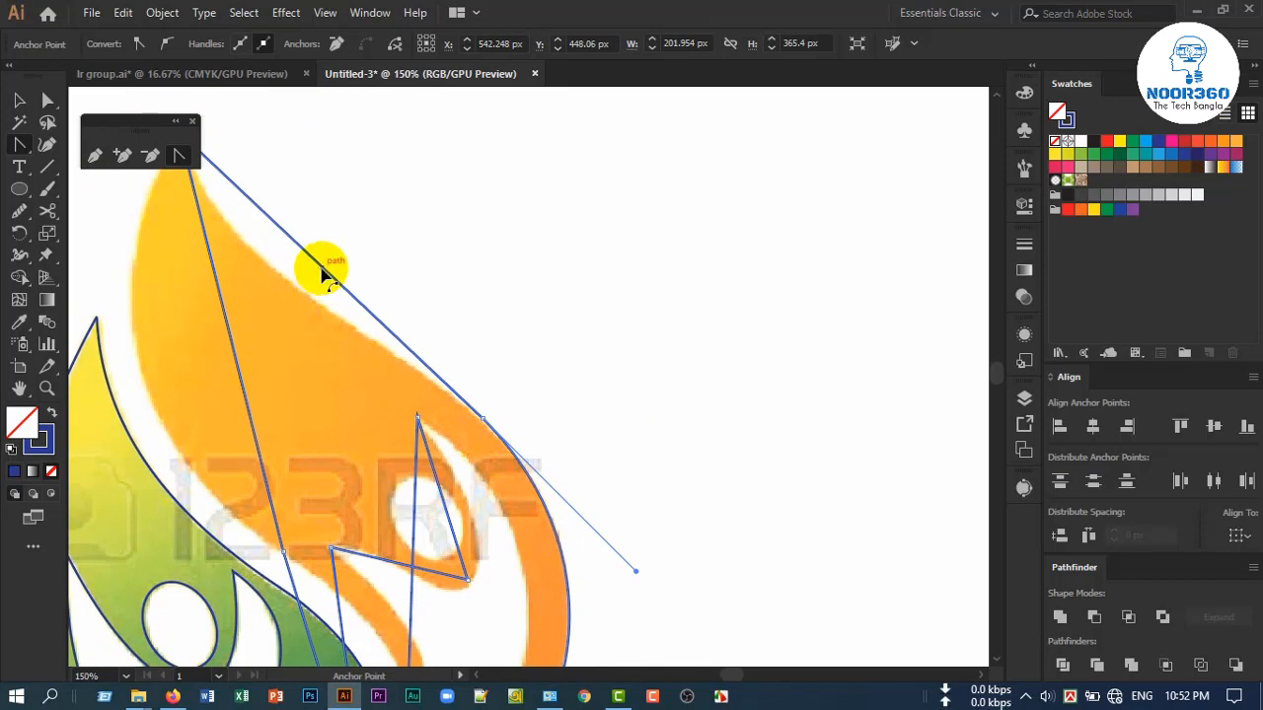
Curve the segment between the orange upper outer anchor and the flame tip along the outer edge, and adjust its handles
{"action": "left_click_drag", "start_coordinate": [326, 274], "coordinate": [278, 281]}
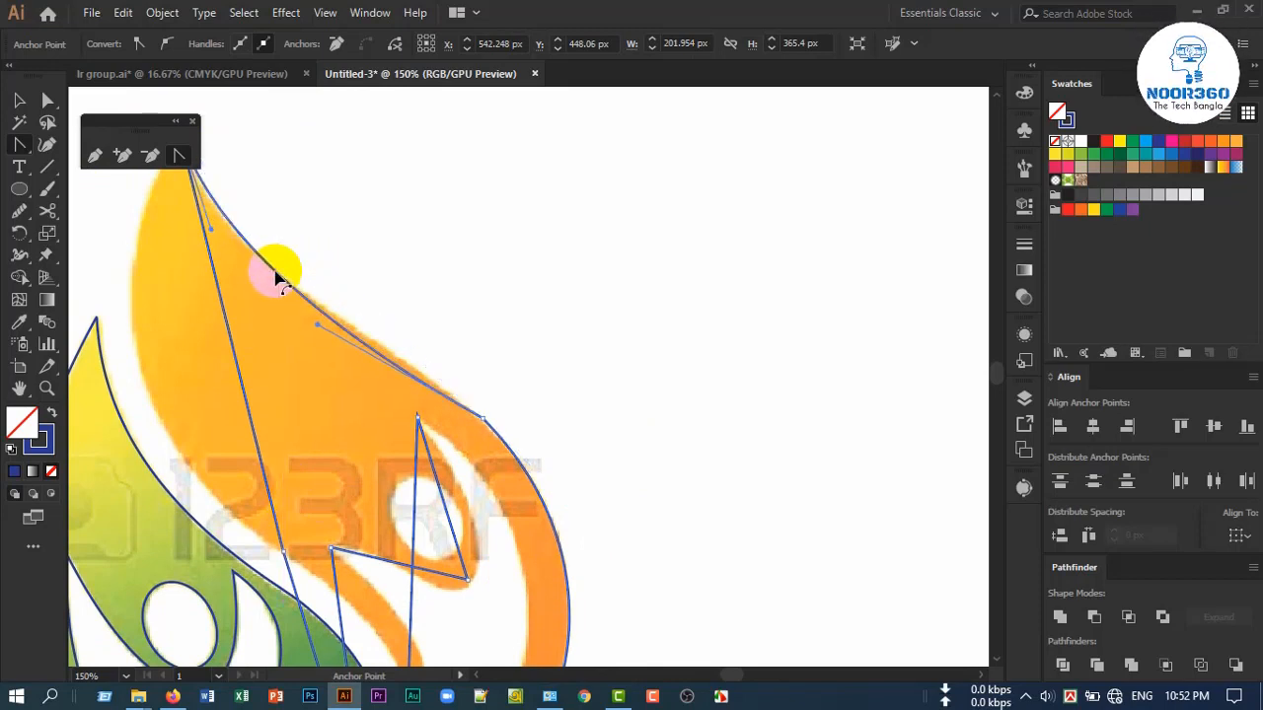
{"action": "scroll", "coordinate": [275, 278], "scroll_direction": "up", "scroll_amount": 3}
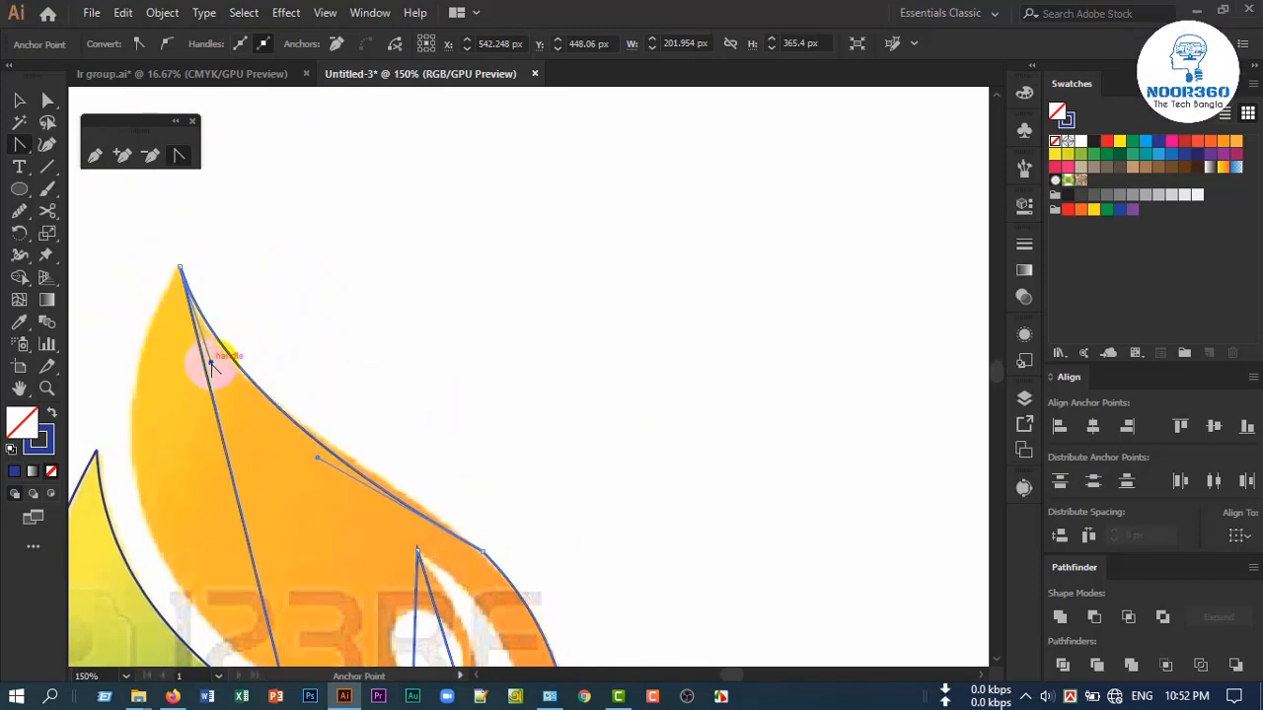
{"action": "left_click_drag", "start_coordinate": [204, 369], "coordinate": [336, 453]}
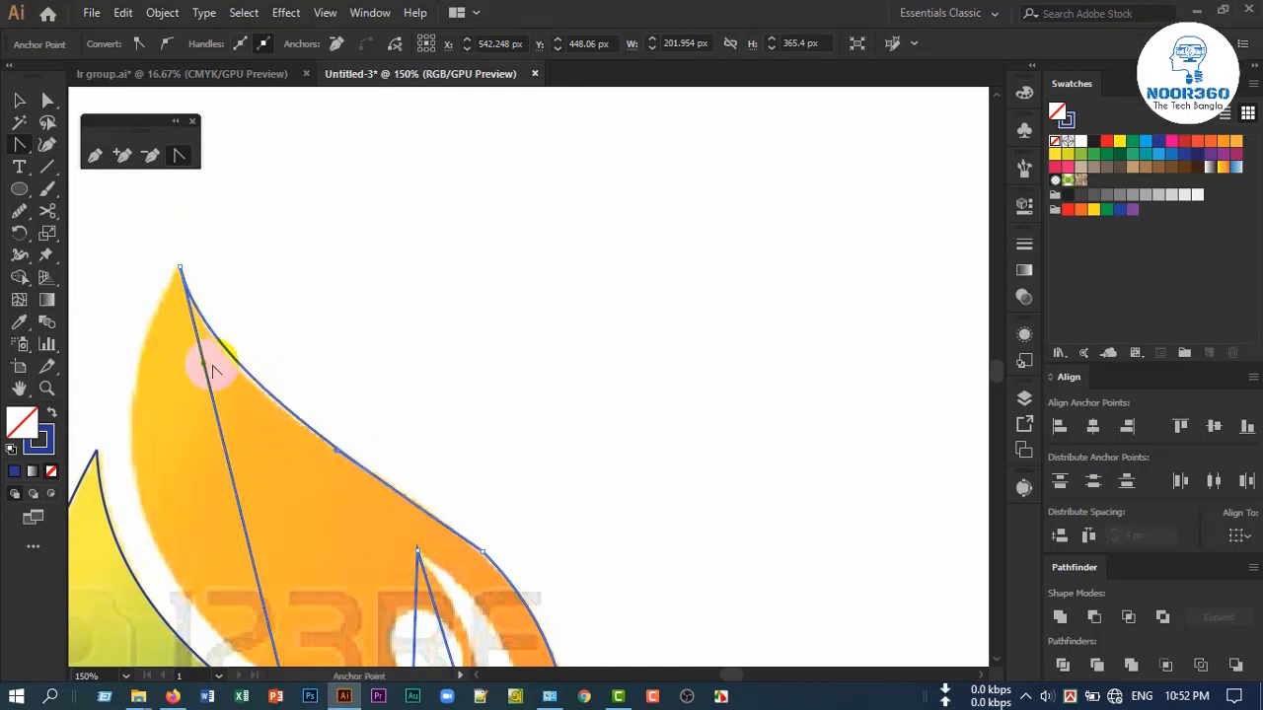
Curve the segment from the orange flame tip to the inner-edge anchor along the flame's inner contour
{"action": "left_click_drag", "start_coordinate": [202, 367], "coordinate": [188, 366]}
{"action": "scroll", "coordinate": [408, 490], "scroll_direction": "down", "scroll_amount": 1}
{"action": "scroll", "coordinate": [410, 496], "scroll_direction": "down", "scroll_amount": 2}
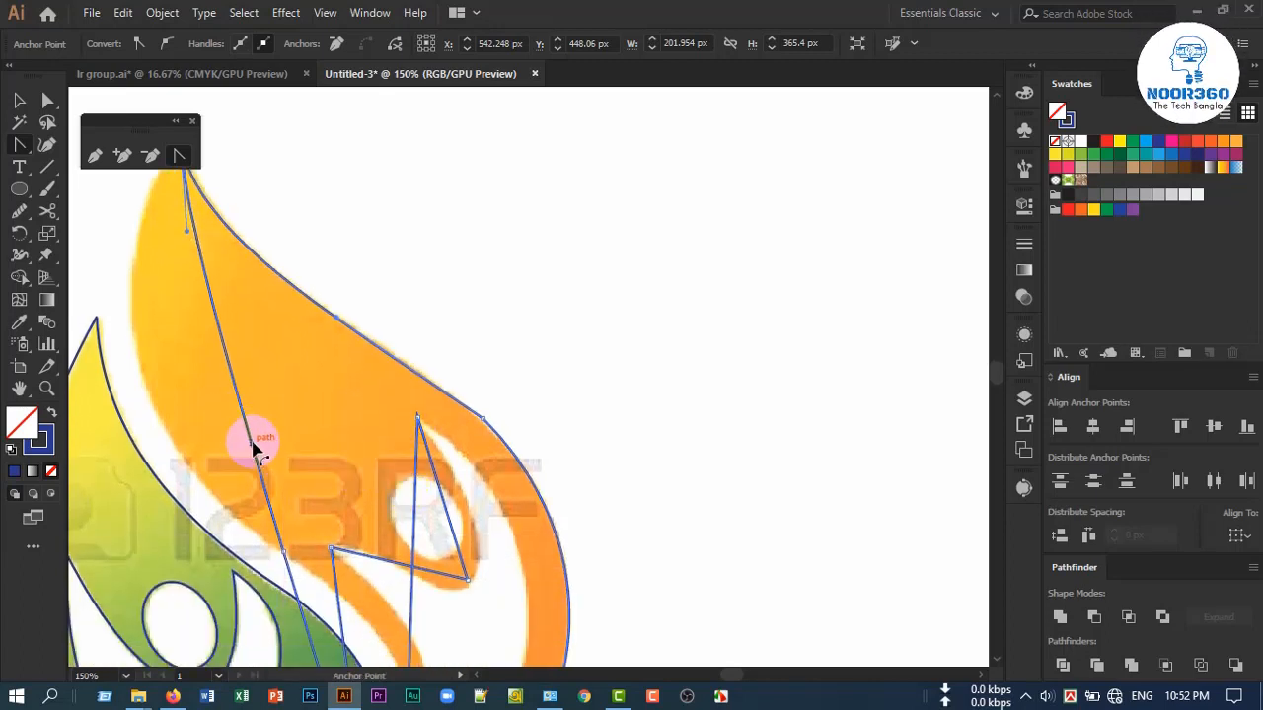
{"action": "left_click_drag", "start_coordinate": [315, 449], "coordinate": [426, 396]}
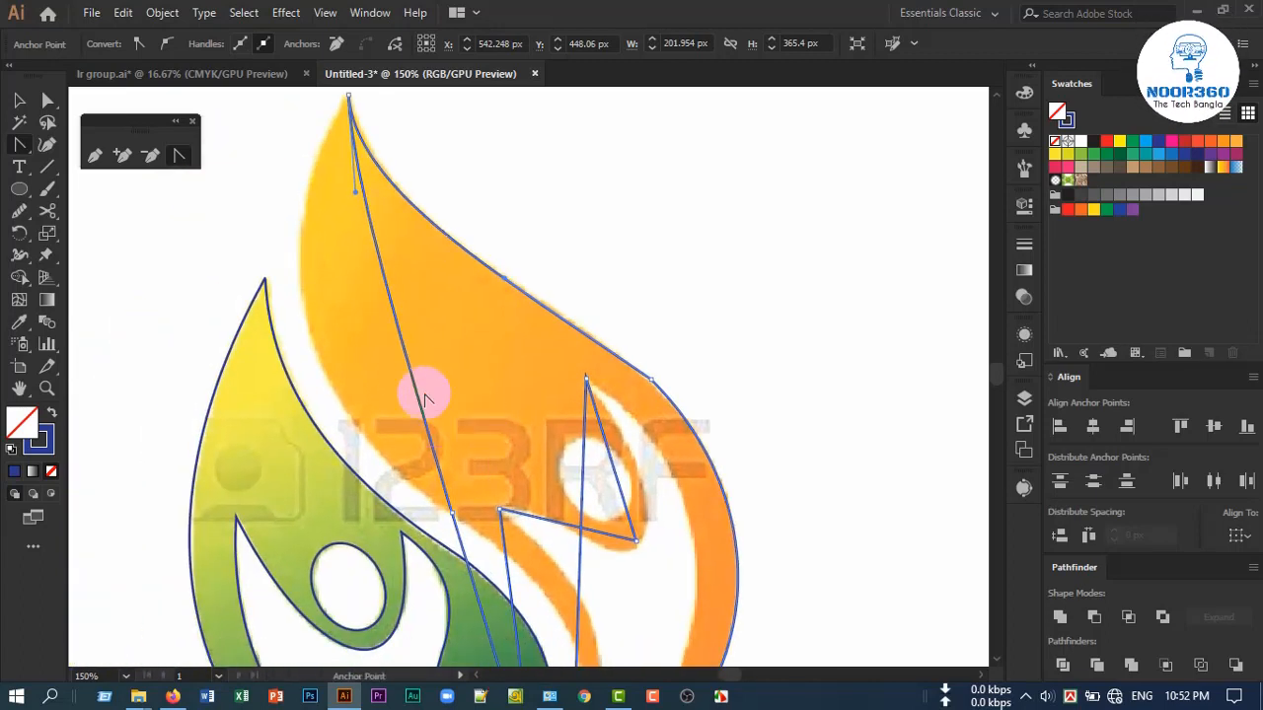
{"action": "left_click_drag", "start_coordinate": [403, 332], "coordinate": [325, 361]}
{"action": "scroll", "coordinate": [417, 511], "scroll_direction": "down", "scroll_amount": 4}
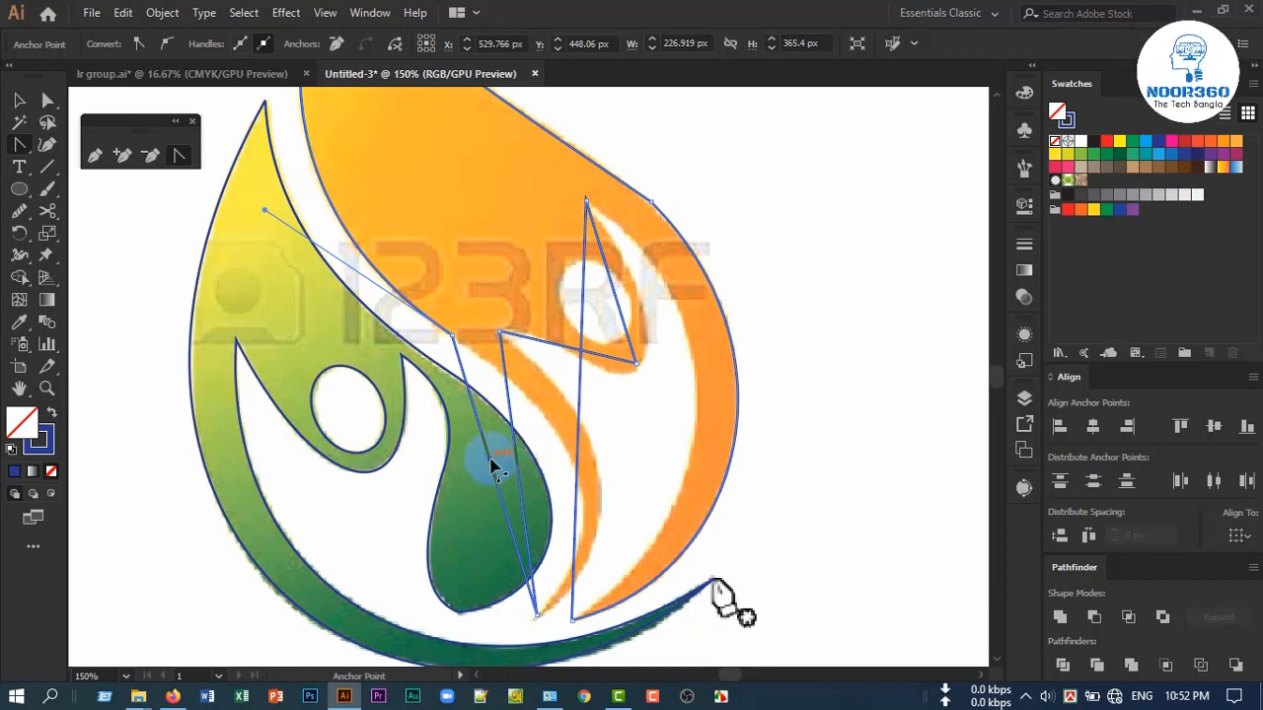
Curve both sides of the thin inner orange band down to its lower tip, and adjust the handles of its outer side
{"action": "left_click_drag", "start_coordinate": [493, 465], "coordinate": [523, 472]}
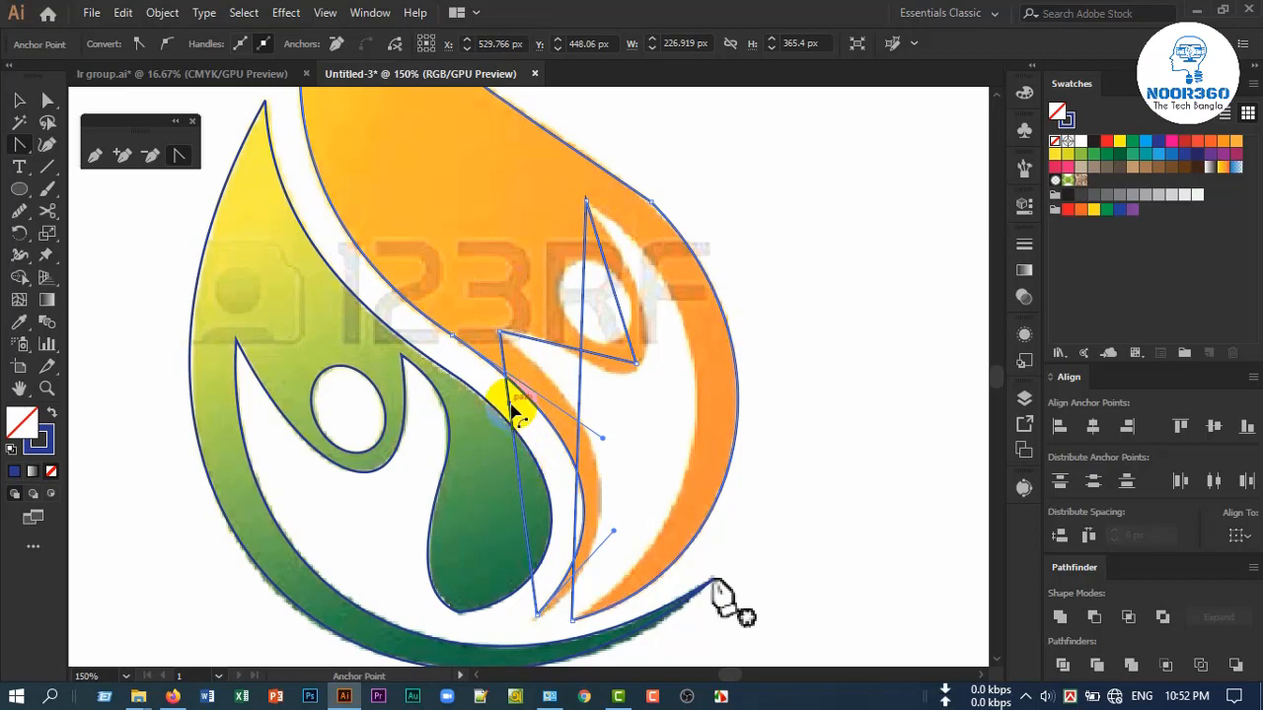
{"action": "left_click_drag", "start_coordinate": [509, 408], "coordinate": [603, 560]}
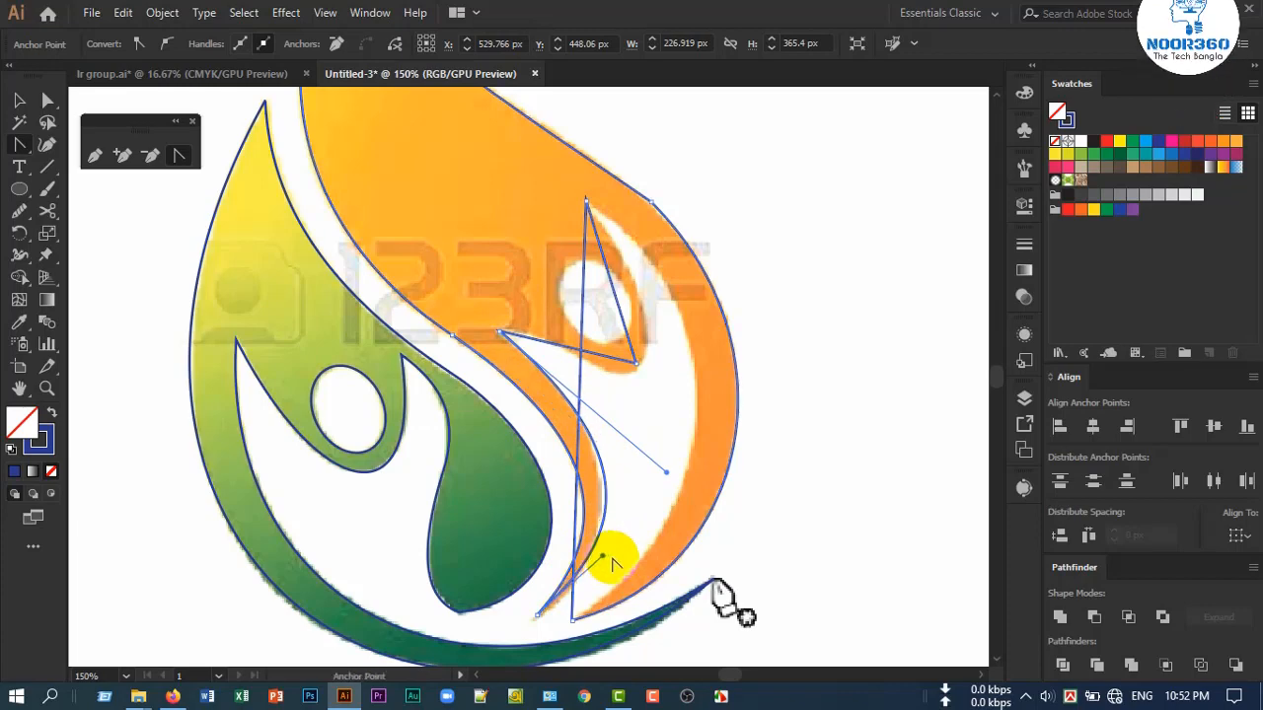
{"action": "scroll", "coordinate": [610, 561], "scroll_direction": "up", "scroll_amount": 2}
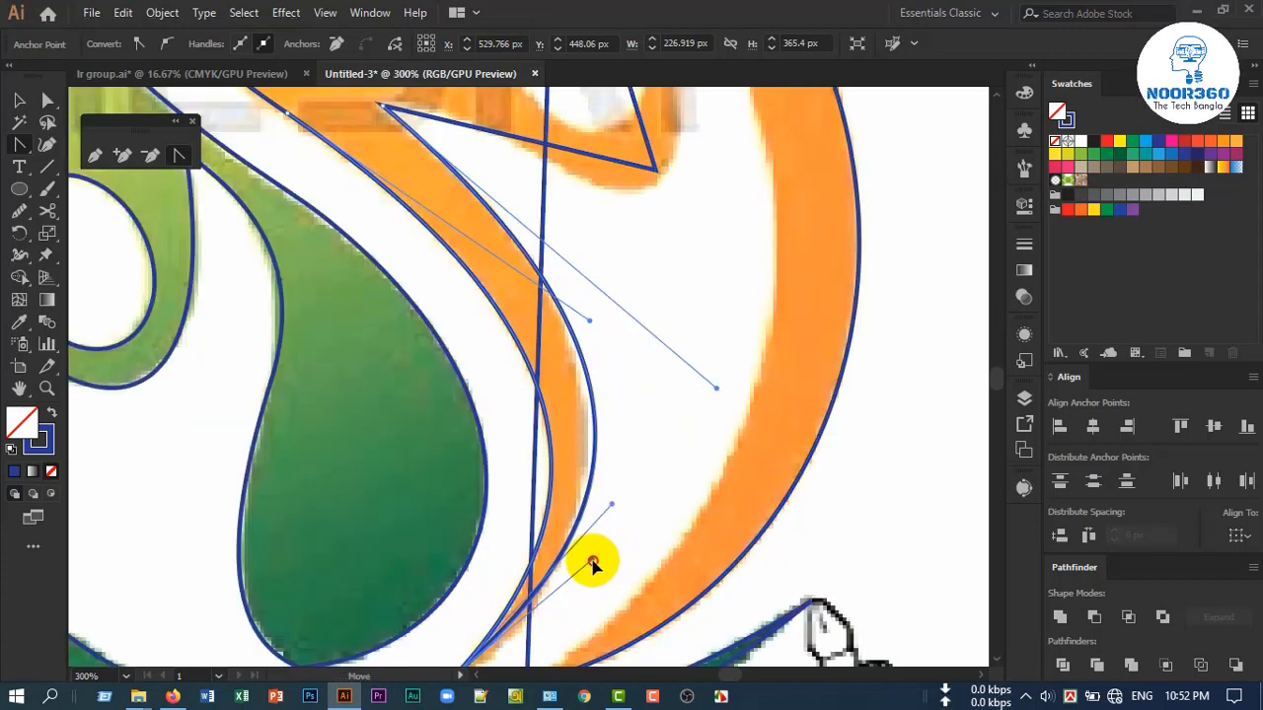
{"action": "scroll", "coordinate": [604, 532], "scroll_direction": "up", "scroll_amount": 2}
{"action": "left_click_drag", "start_coordinate": [717, 457], "coordinate": [697, 440]}
Curve the segment from the orange arm junction to the anchor below the head along the arm's underside, adjusting both handles
{"action": "scroll", "coordinate": [632, 513], "scroll_direction": "up", "scroll_amount": 5}
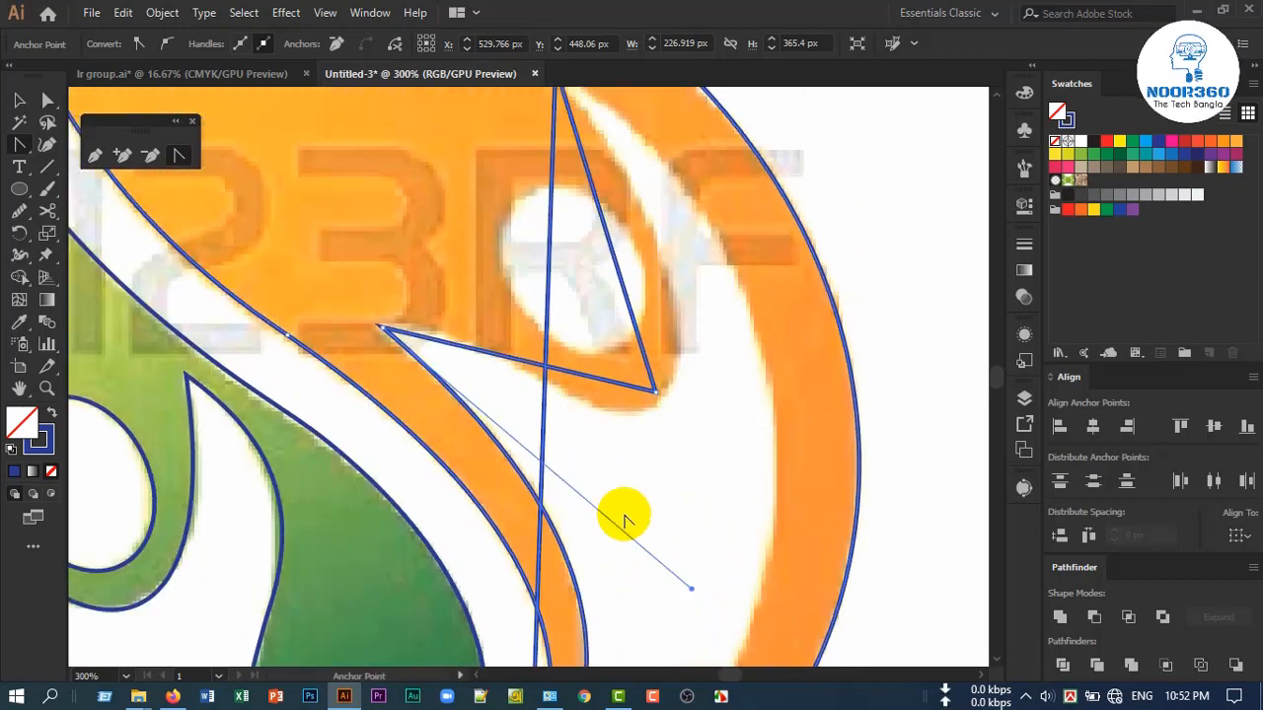
{"action": "left_click_drag", "start_coordinate": [464, 370], "coordinate": [465, 361]}
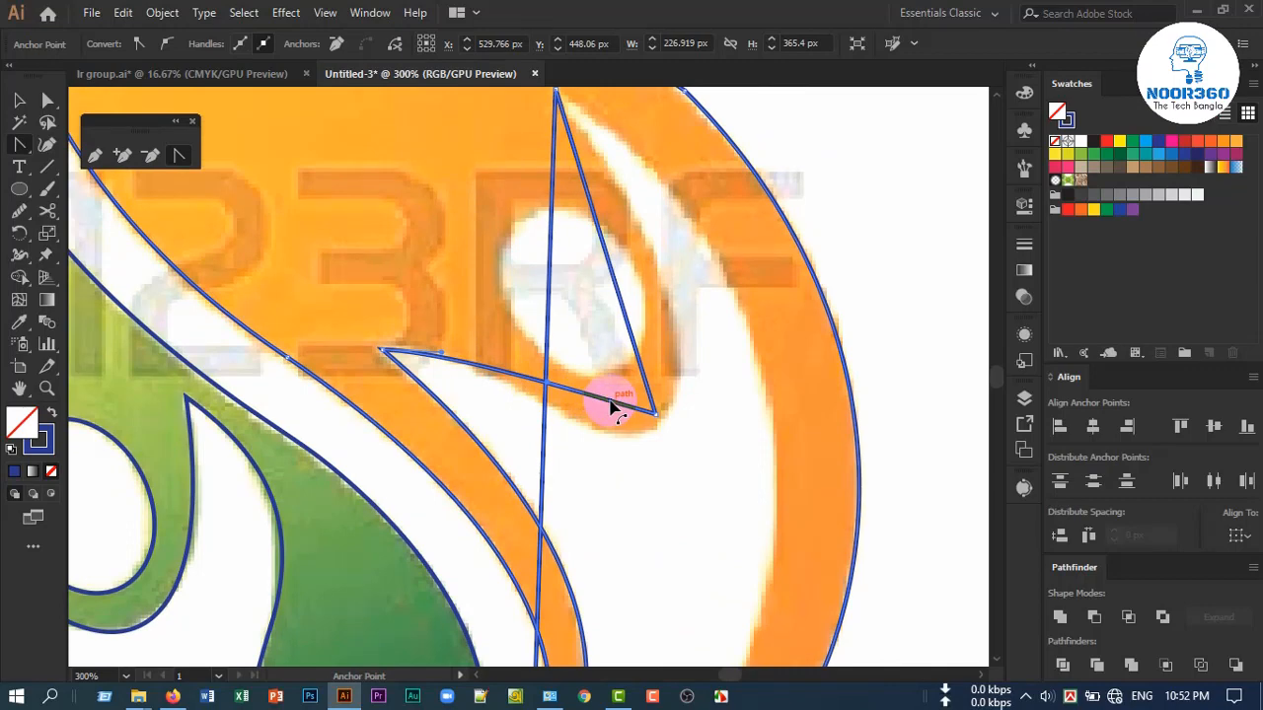
{"action": "left_click_drag", "start_coordinate": [605, 400], "coordinate": [567, 399]}
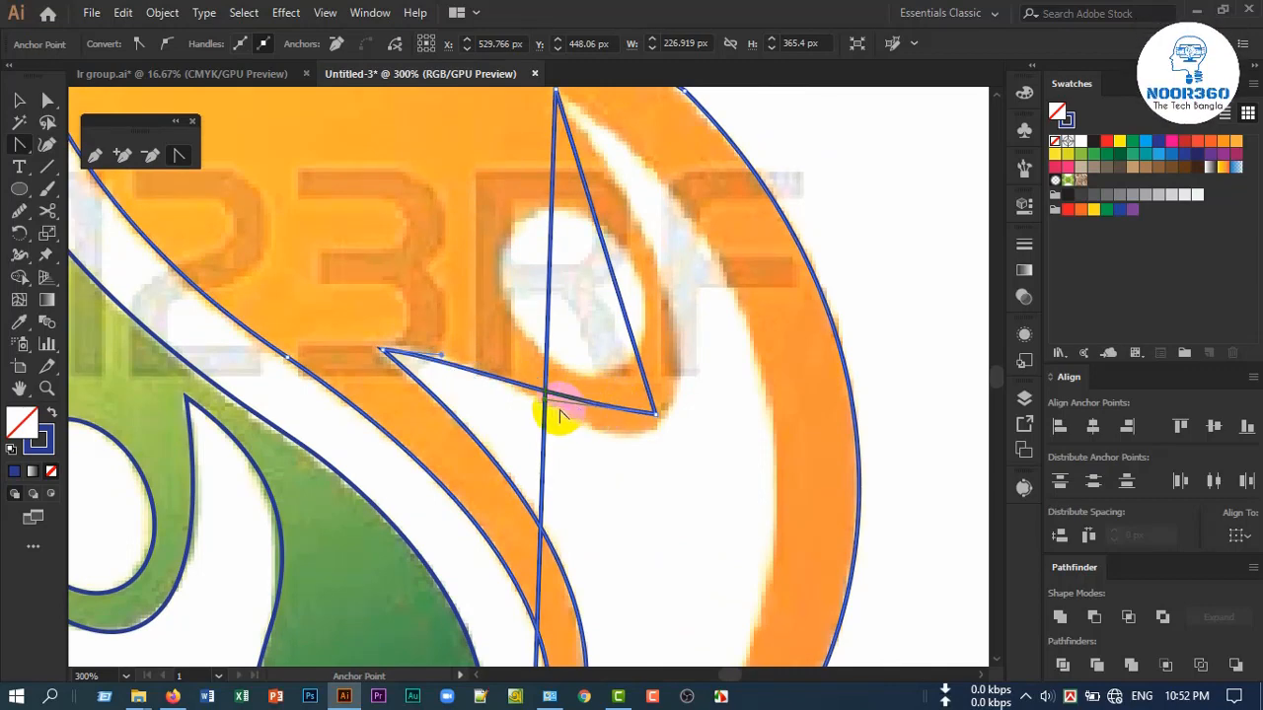
{"action": "scroll", "coordinate": [563, 453], "scroll_direction": "up", "scroll_amount": 2}
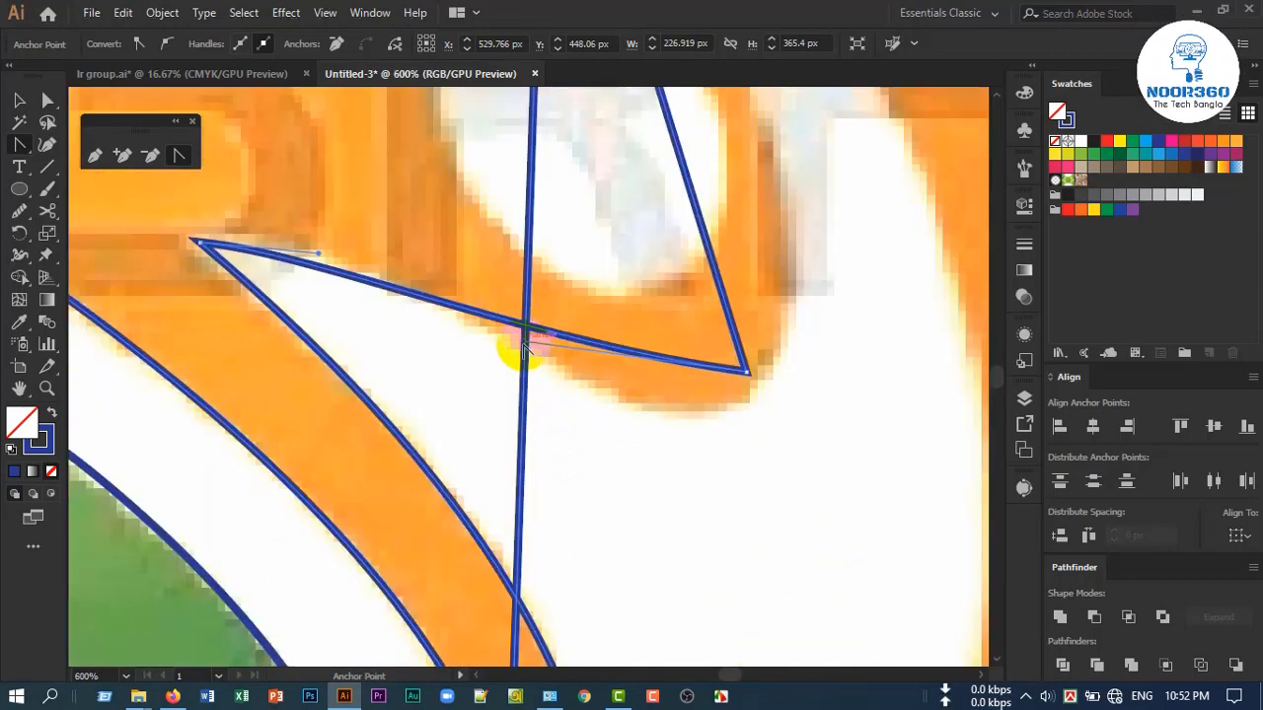
{"action": "left_click_drag", "start_coordinate": [533, 373], "coordinate": [704, 495]}
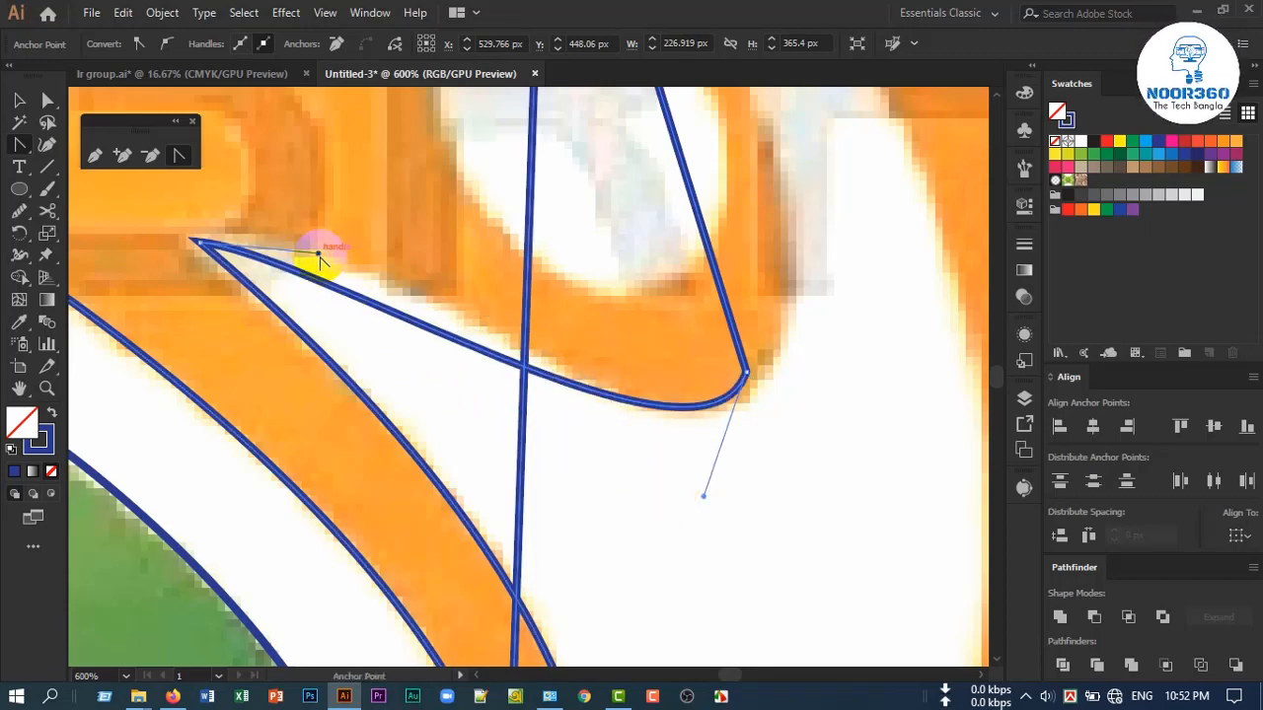
{"action": "left_click_drag", "start_coordinate": [319, 257], "coordinate": [387, 228]}
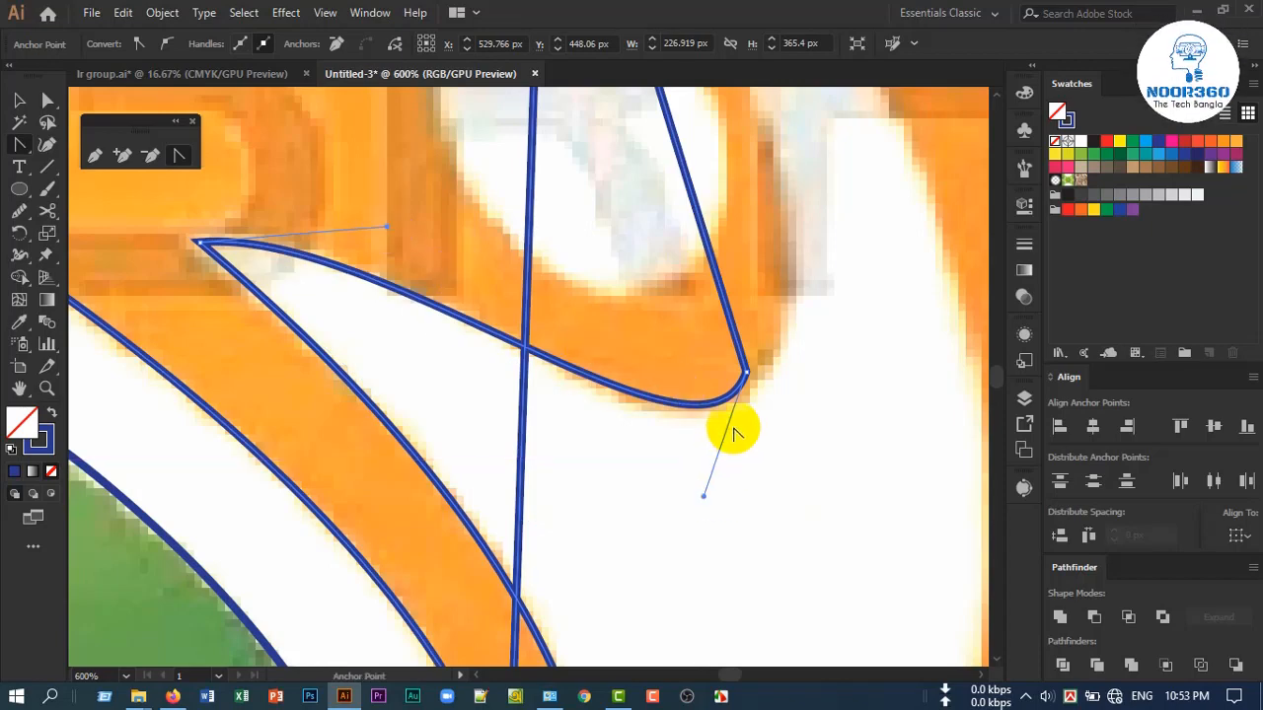
Curve the segment from the anchor below the orange head up to the notch tip around the head's outer contour
{"action": "scroll", "coordinate": [743, 428], "scroll_direction": "down", "scroll_amount": 2}
{"action": "left_click_drag", "start_coordinate": [808, 348], "coordinate": [641, 450]}
{"action": "scroll", "coordinate": [586, 365], "scroll_direction": "up", "scroll_amount": 1}
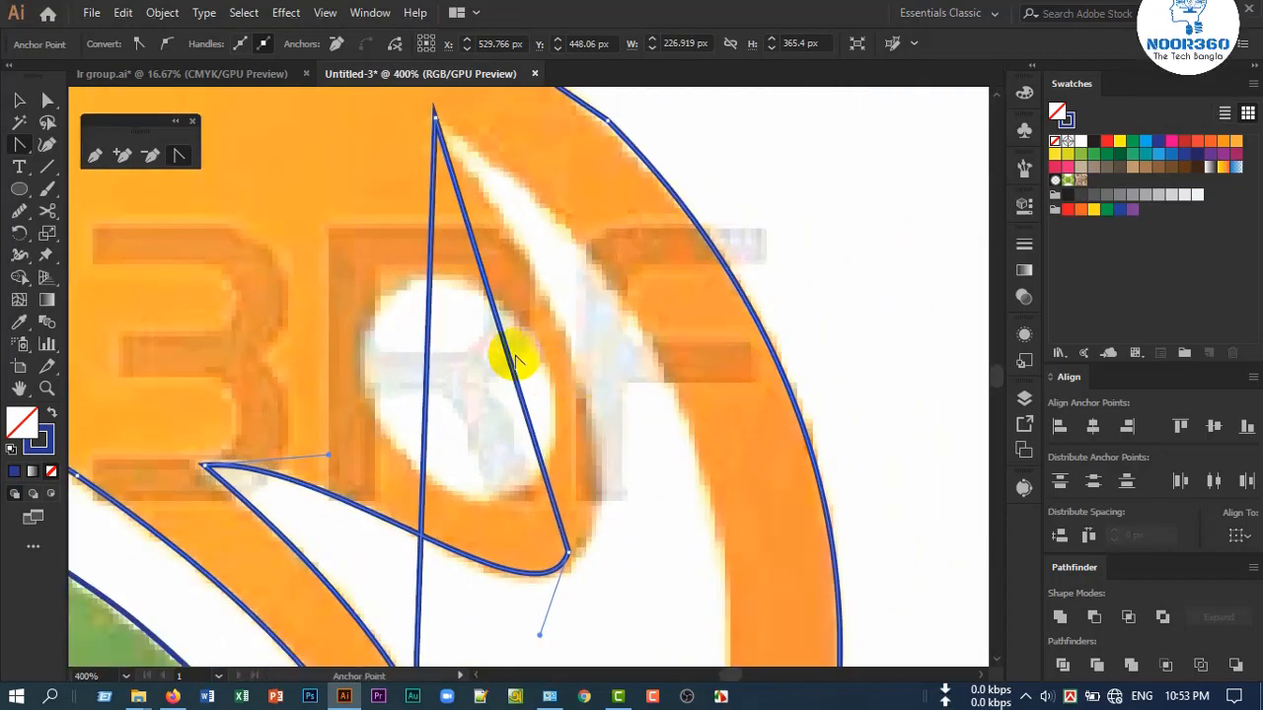
{"action": "left_click_drag", "start_coordinate": [506, 357], "coordinate": [559, 350]}
{"action": "left_click_drag", "start_coordinate": [569, 346], "coordinate": [582, 361]}
{"action": "scroll", "coordinate": [610, 486], "scroll_direction": "up", "scroll_amount": 1}
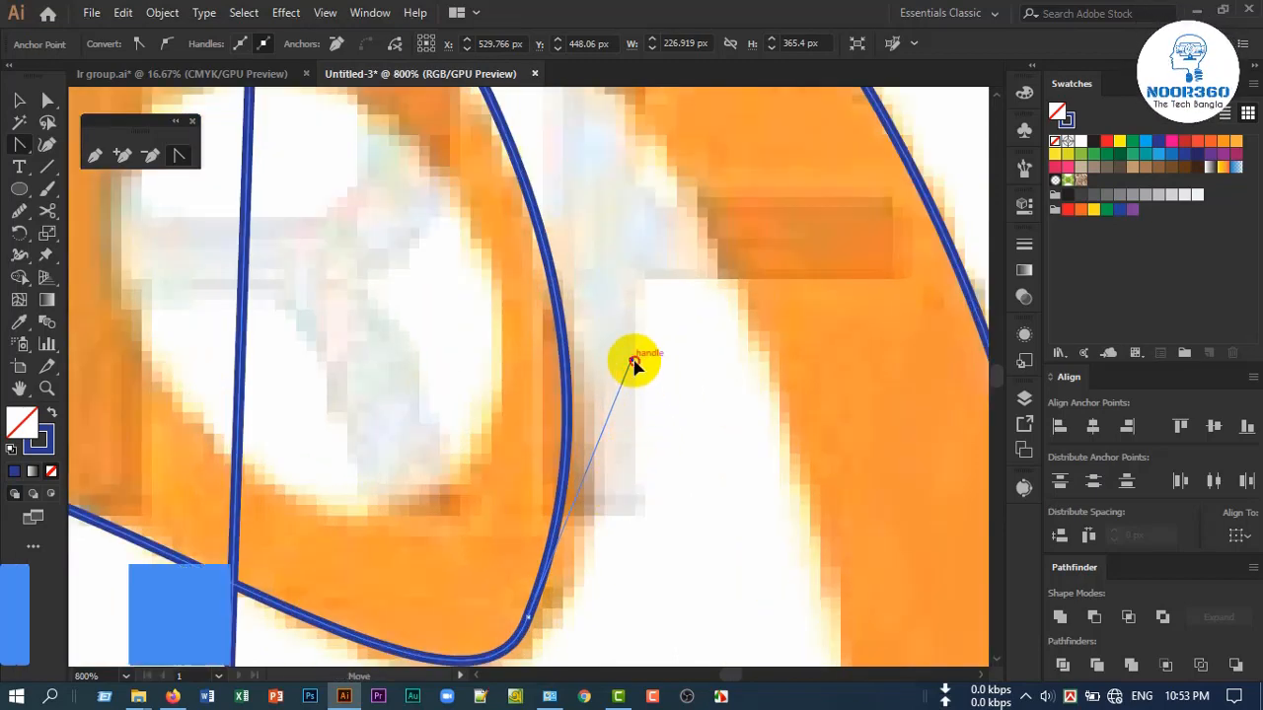
{"action": "left_click_drag", "start_coordinate": [635, 360], "coordinate": [644, 375]}
Refine the handles around the anchor below the orange head so the curves follow the rounded corner and the head's outer side
{"action": "scroll", "coordinate": [598, 503], "scroll_direction": "down", "scroll_amount": 1}
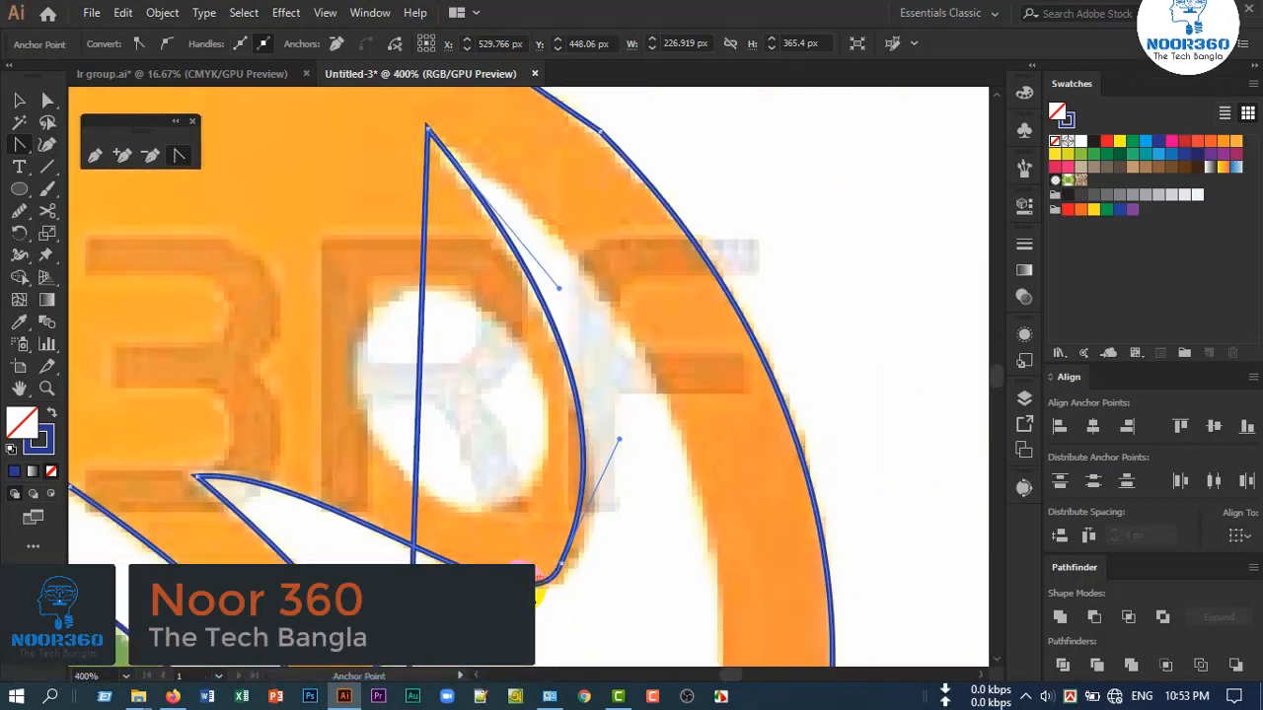
{"action": "scroll", "coordinate": [540, 597], "scroll_direction": "up", "scroll_amount": 1}
{"action": "scroll", "coordinate": [544, 604], "scroll_direction": "down", "scroll_amount": 2}
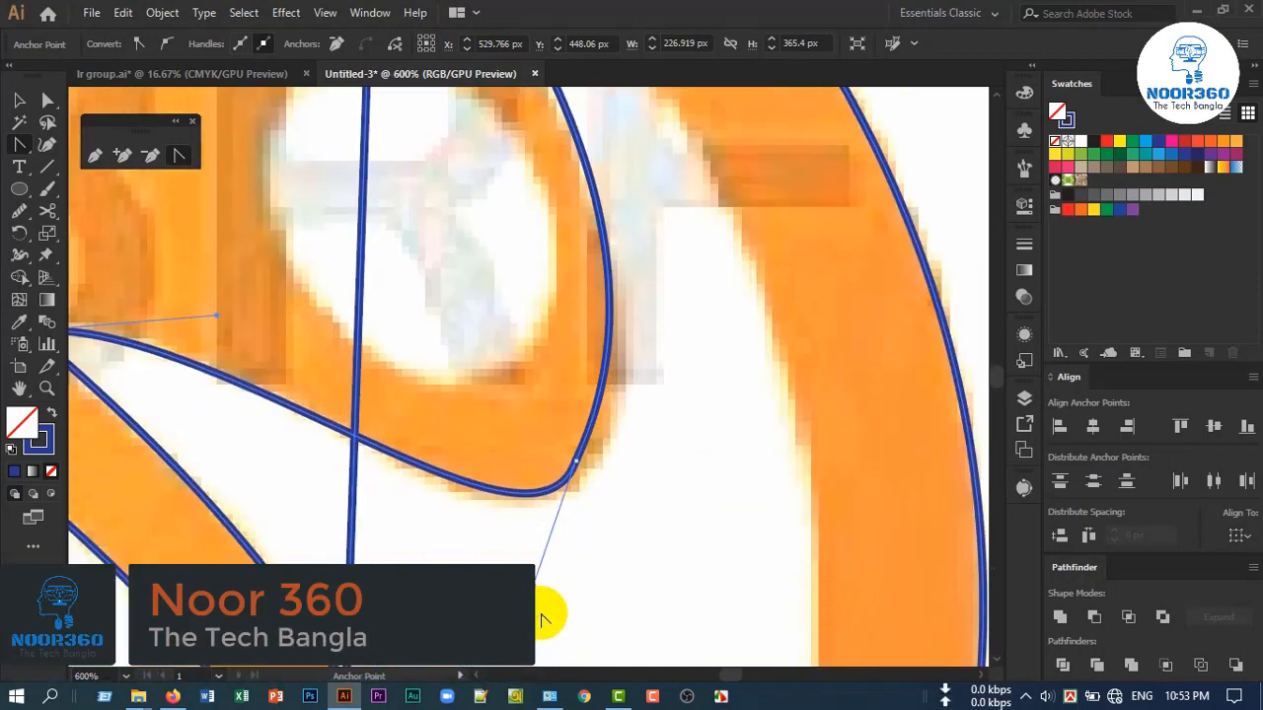
{"action": "left_click_drag", "start_coordinate": [538, 589], "coordinate": [472, 566]}
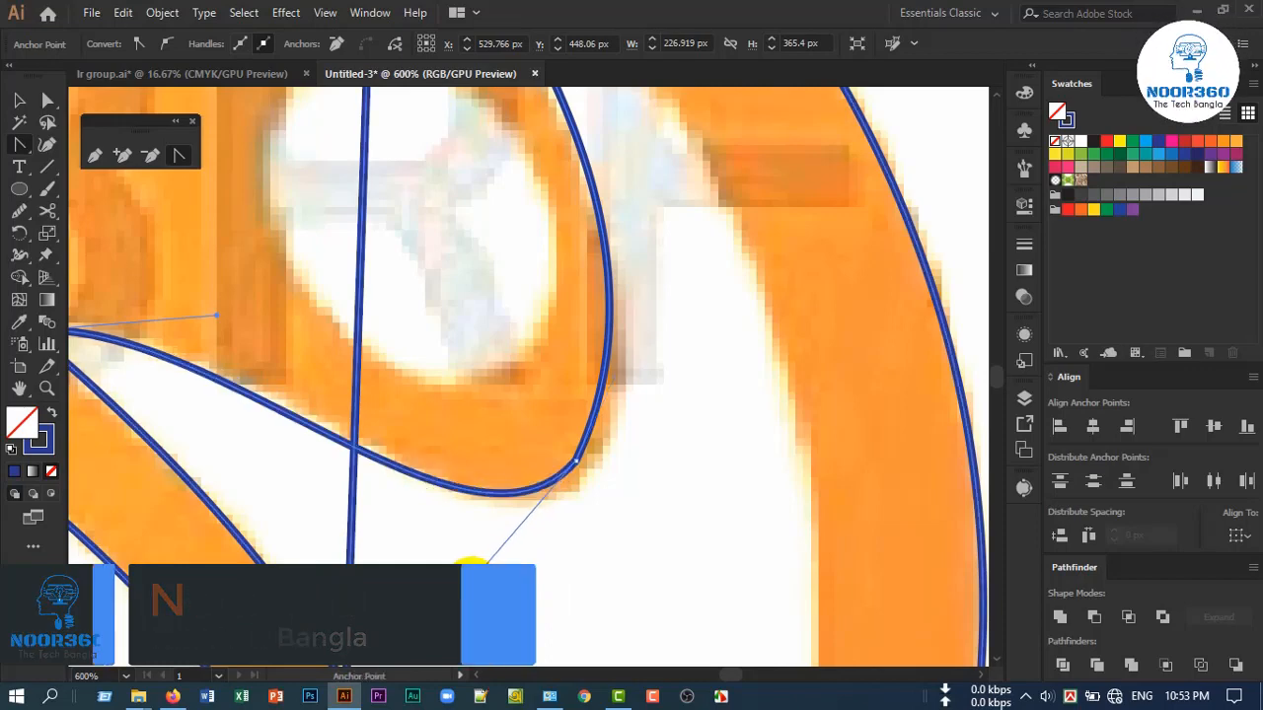
{"action": "scroll", "coordinate": [578, 550], "scroll_direction": "down", "scroll_amount": 3}
{"action": "scroll", "coordinate": [598, 443], "scroll_direction": "up", "scroll_amount": 2}
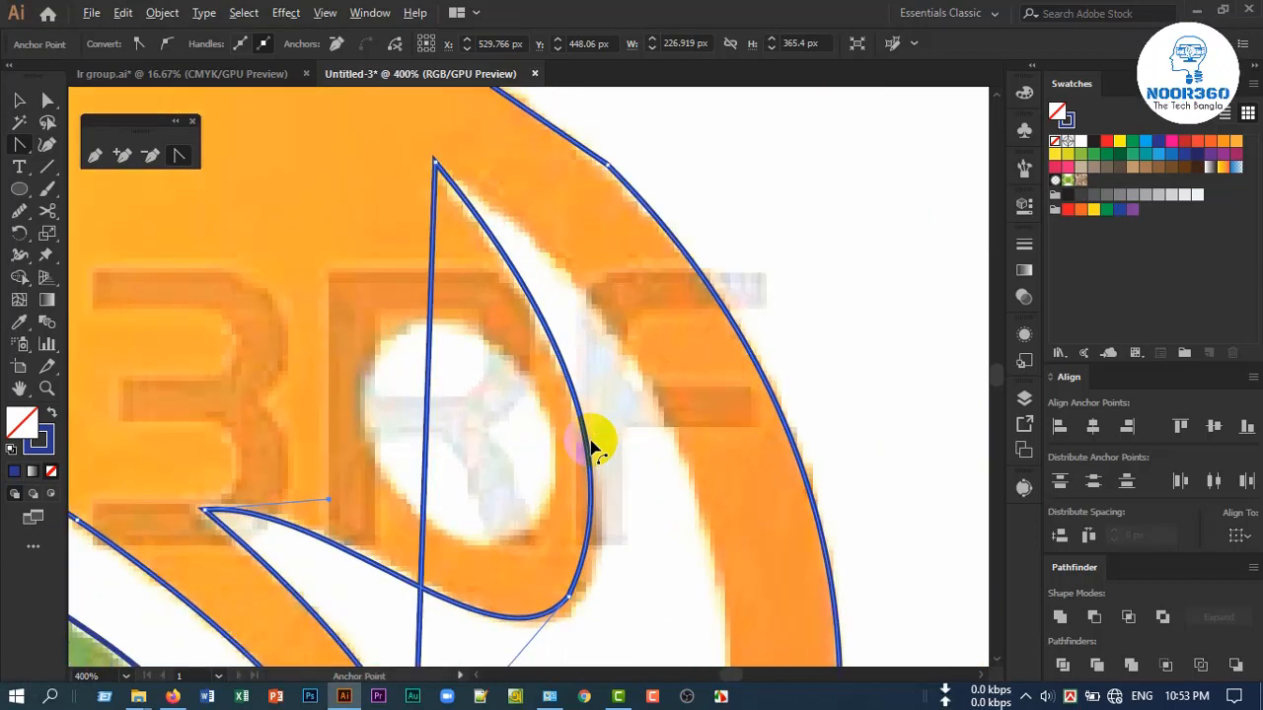
{"action": "left_click", "coordinate": [596, 503]}
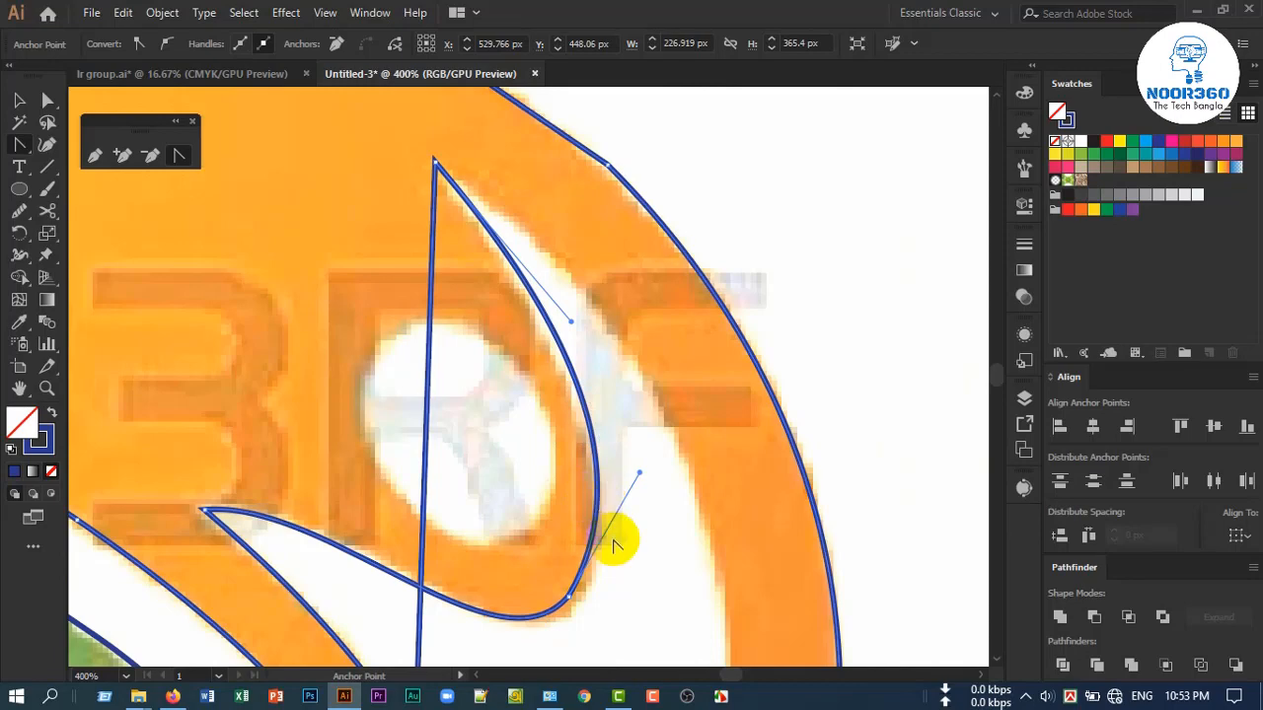
Curve the segment from the orange notch tip to the outer band's lower tip along the band's inner edge, and adjust the lower handle
{"action": "scroll", "coordinate": [524, 446], "scroll_direction": "down", "scroll_amount": 1}
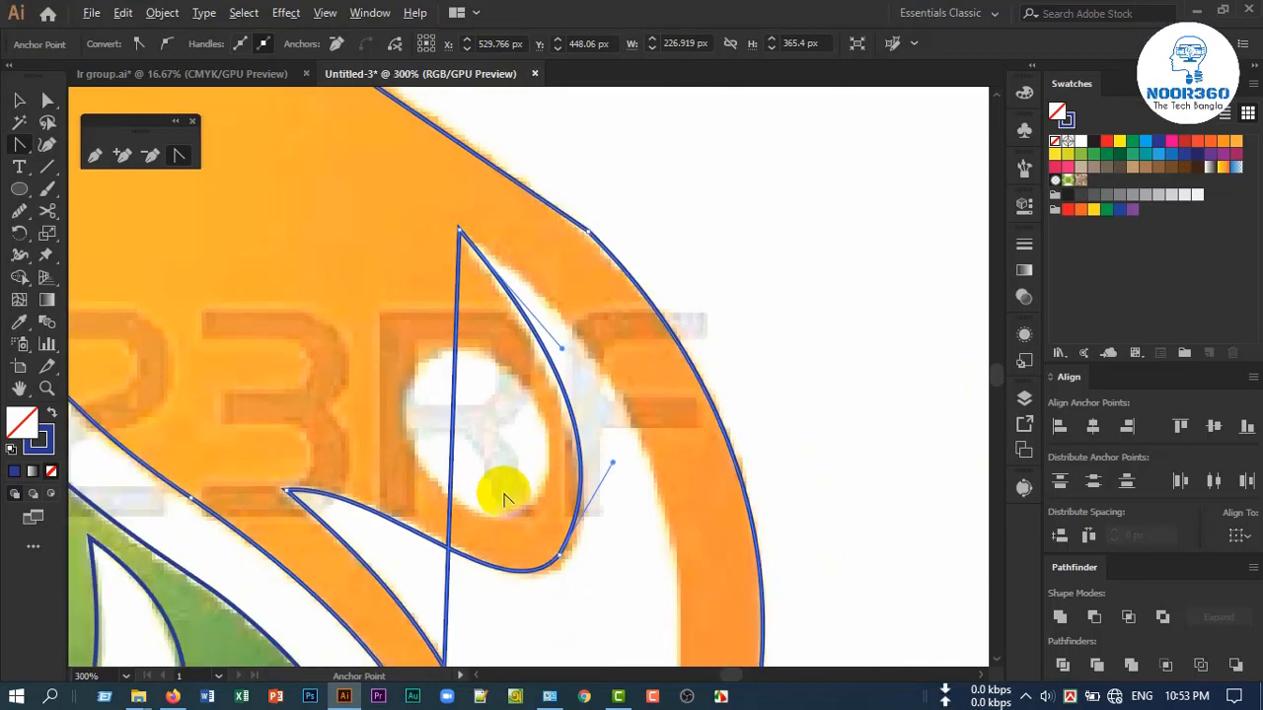
{"action": "scroll", "coordinate": [503, 491], "scroll_direction": "down", "scroll_amount": 3}
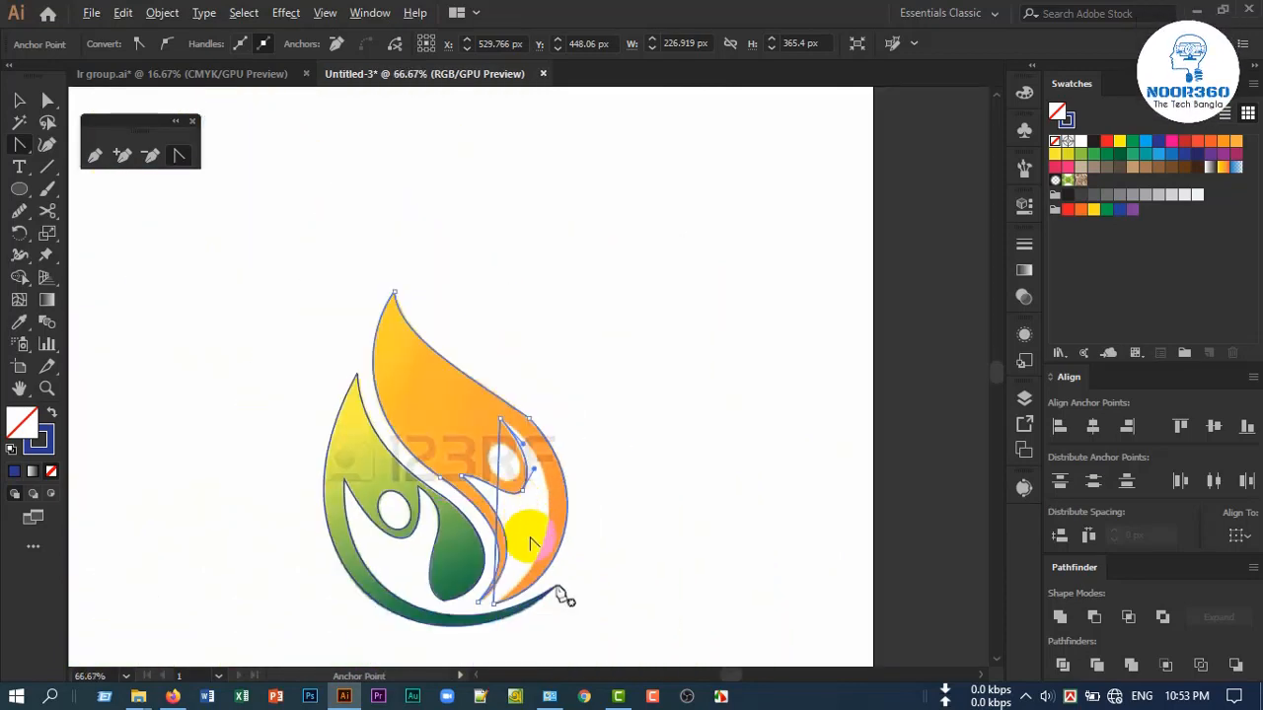
{"action": "scroll", "coordinate": [527, 527], "scroll_direction": "up", "scroll_amount": 1}
{"action": "left_click_drag", "start_coordinate": [456, 472], "coordinate": [623, 385]}
{"action": "scroll", "coordinate": [608, 515], "scroll_direction": "down", "scroll_amount": 3}
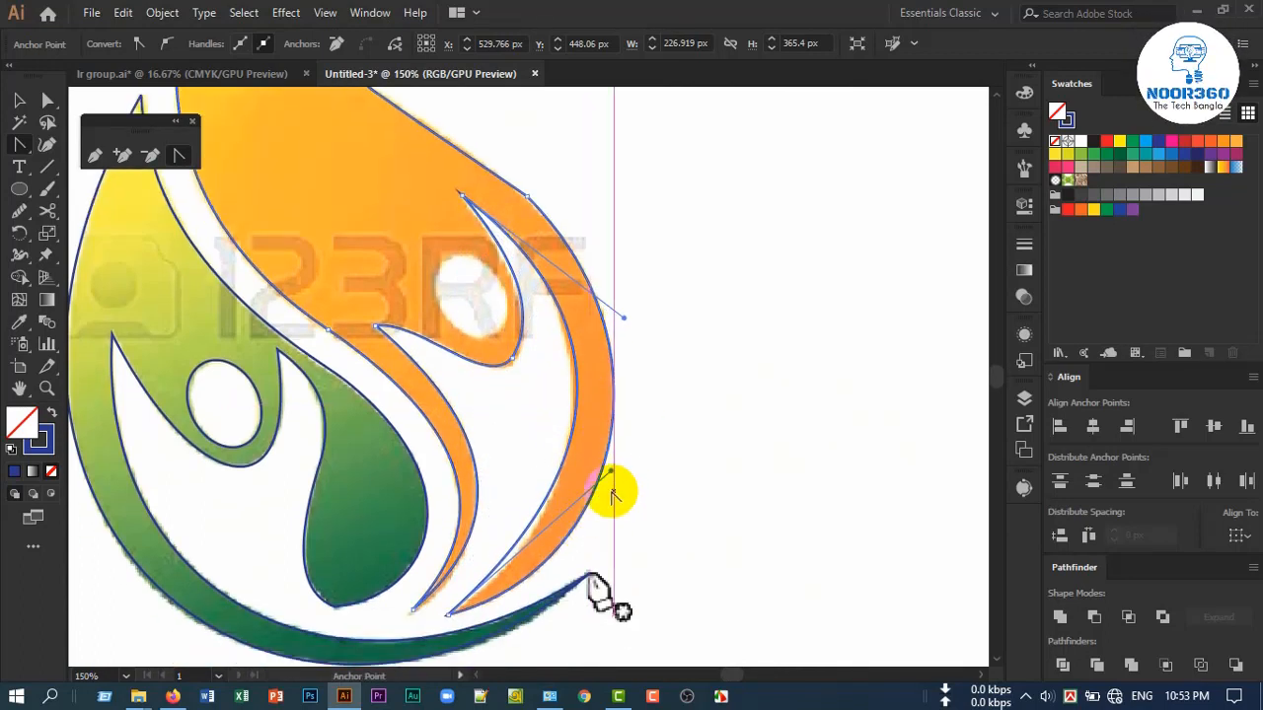
{"action": "left_click_drag", "start_coordinate": [611, 474], "coordinate": [607, 501]}
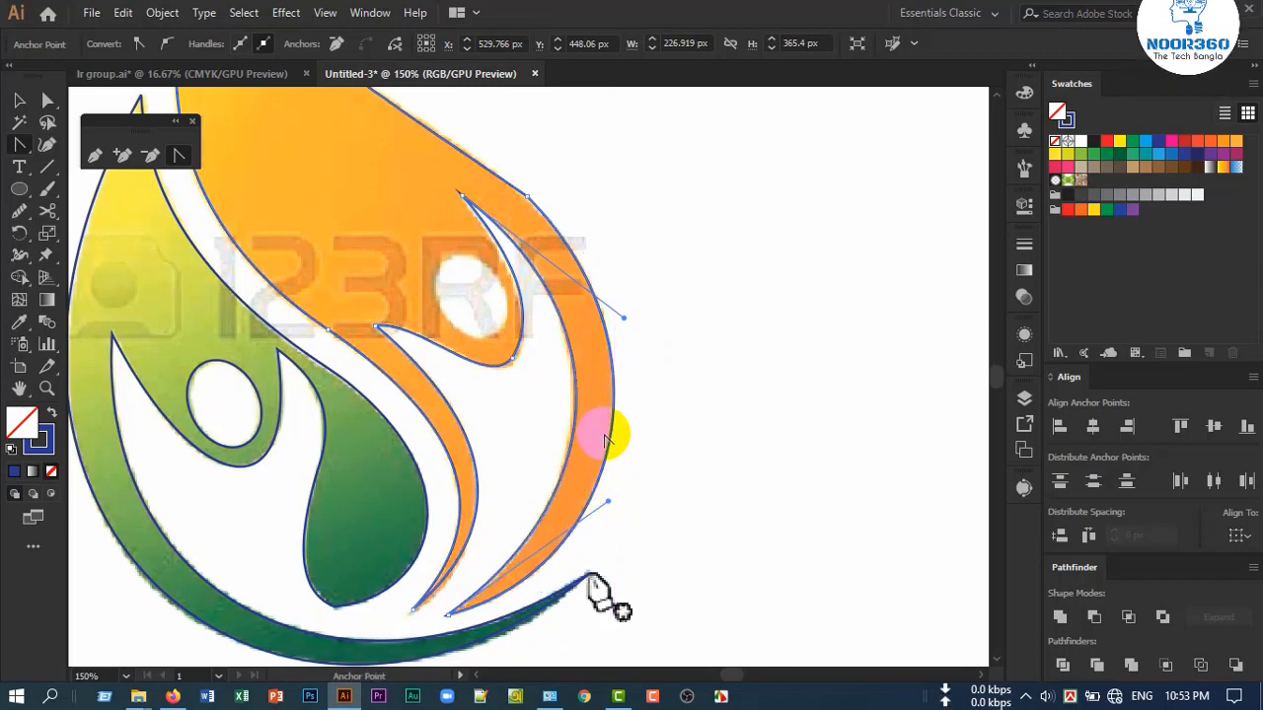
Smooth the corner at the orange path's upper outer anchor with the Smooth Tool
{"action": "scroll", "coordinate": [604, 432], "scroll_direction": "down", "scroll_amount": 1}
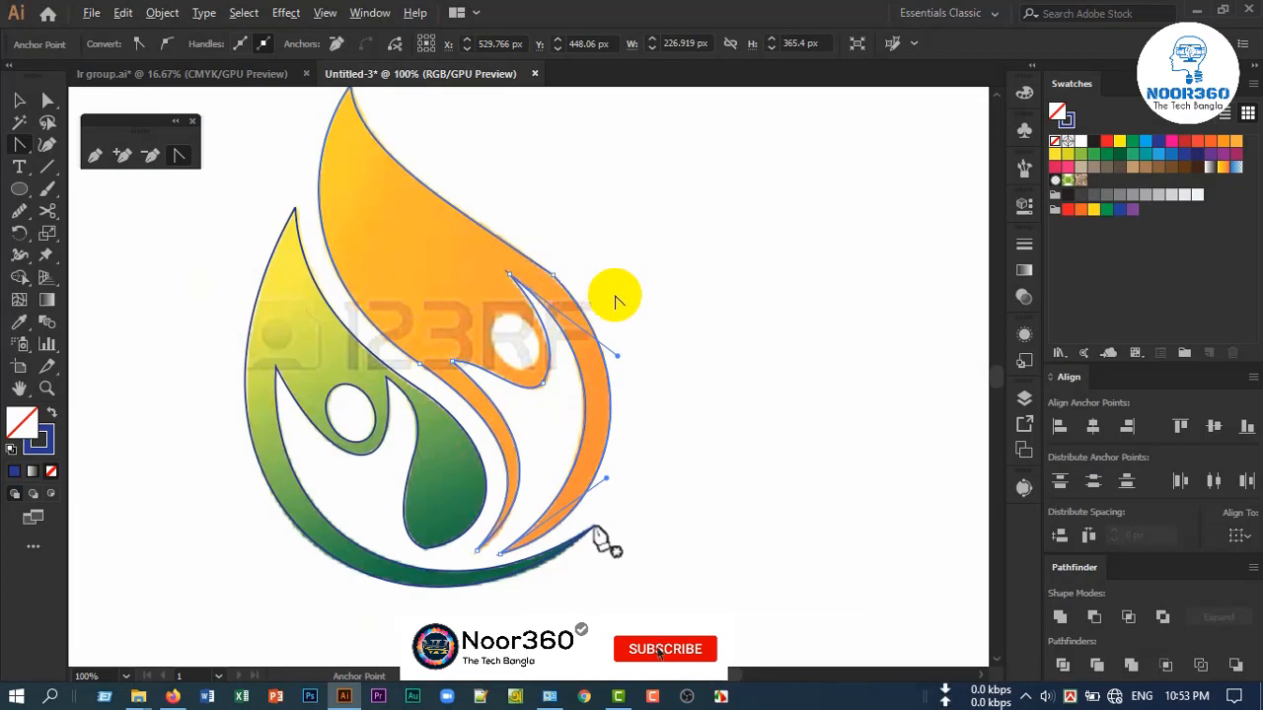
{"action": "scroll", "coordinate": [616, 294], "scroll_direction": "up", "scroll_amount": 2}
{"action": "scroll", "coordinate": [531, 269], "scroll_direction": "up", "scroll_amount": 2}
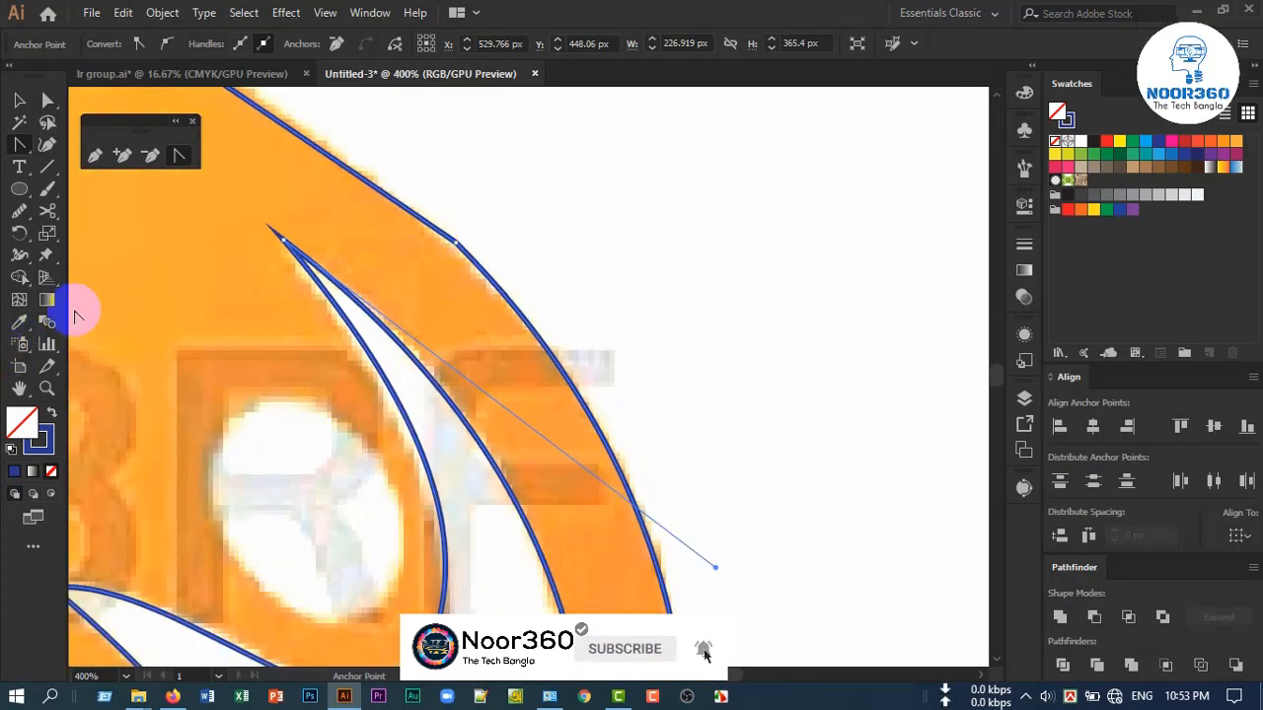
{"action": "left_click", "coordinate": [21, 221]}
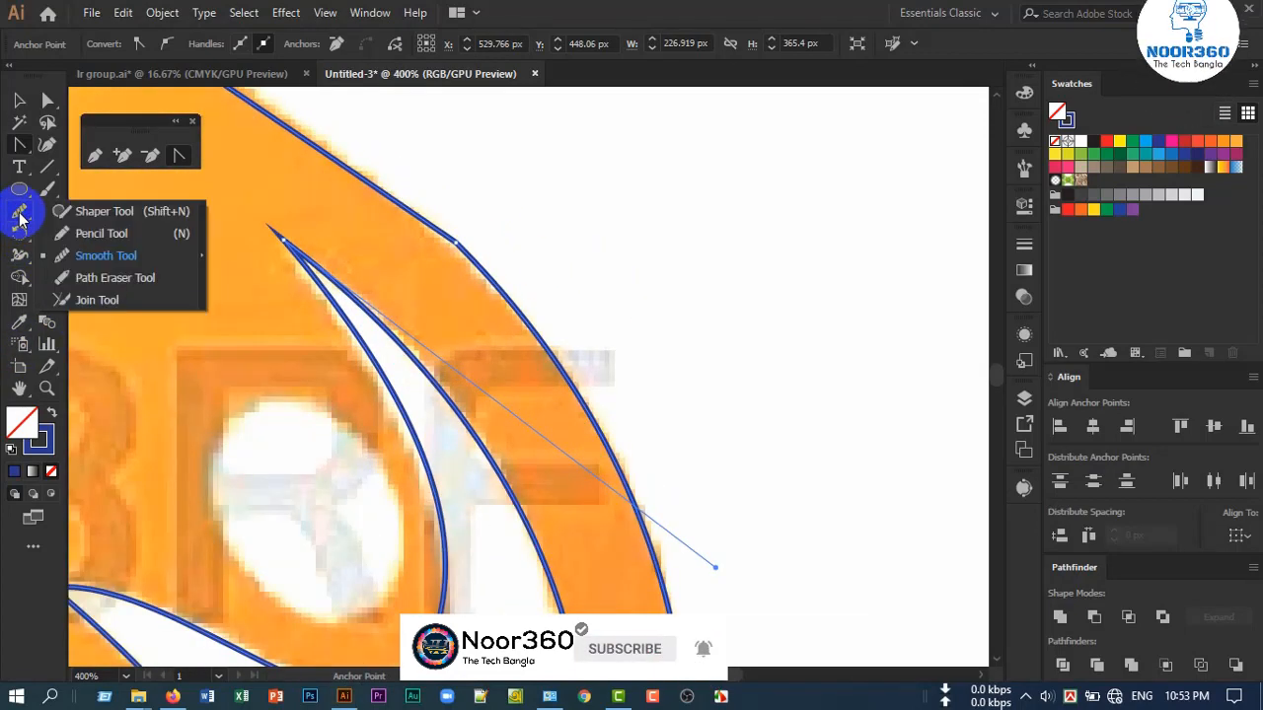
{"action": "left_click", "coordinate": [98, 254]}
{"action": "mouse_move", "coordinate": [298, 132]}
{"action": "left_mouse_down"}
{"action": "mouse_move", "coordinate": [427, 220]}
{"action": "mouse_move", "coordinate": [534, 341]}
{"action": "mouse_move", "coordinate": [599, 443]}
{"action": "mouse_move", "coordinate": [607, 436]}
{"action": "mouse_move", "coordinate": [515, 272]}
{"action": "mouse_move", "coordinate": [428, 220]}
{"action": "mouse_move", "coordinate": [413, 194]}
{"action": "mouse_move", "coordinate": [480, 243]}
{"action": "mouse_move", "coordinate": [450, 268]}
{"action": "mouse_move", "coordinate": [473, 233]}
{"action": "left_mouse_up"}
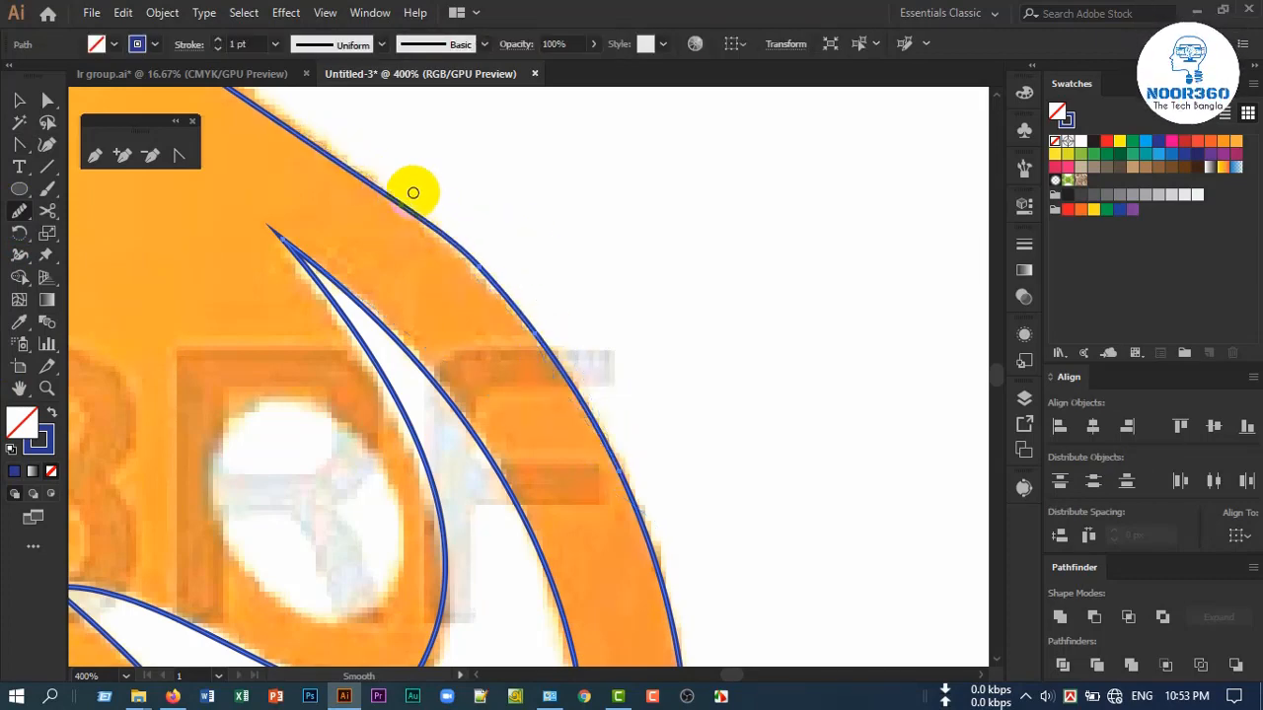
{"action": "mouse_move", "coordinate": [415, 191]}
{"action": "left_mouse_down"}
{"action": "mouse_move", "coordinate": [524, 375]}
{"action": "mouse_move", "coordinate": [563, 411]}
{"action": "mouse_move", "coordinate": [460, 246]}
{"action": "mouse_move", "coordinate": [505, 349]}
{"action": "mouse_move", "coordinate": [428, 211]}
{"action": "mouse_move", "coordinate": [450, 302]}
{"action": "mouse_move", "coordinate": [522, 401]}
{"action": "left_mouse_up"}
Smooth the orange path around the rounded corner below the head
{"action": "key", "text": "ctrl+minus"}
{"action": "scroll", "coordinate": [493, 543], "scroll_direction": "up", "scroll_amount": 3}
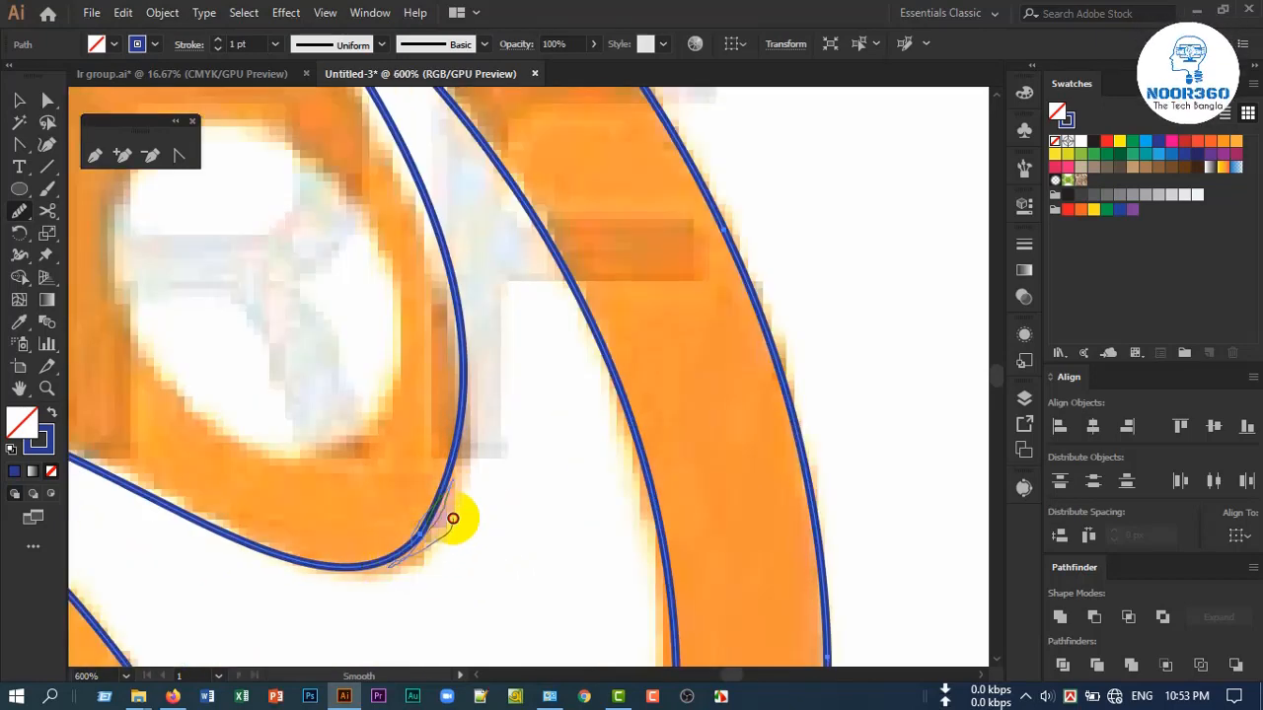
{"action": "left_click_drag", "start_coordinate": [453, 518], "coordinate": [449, 525]}
{"action": "scroll", "coordinate": [419, 583], "scroll_direction": "down", "scroll_amount": 3}
{"action": "scroll", "coordinate": [471, 597], "scroll_direction": "down", "scroll_amount": 4}
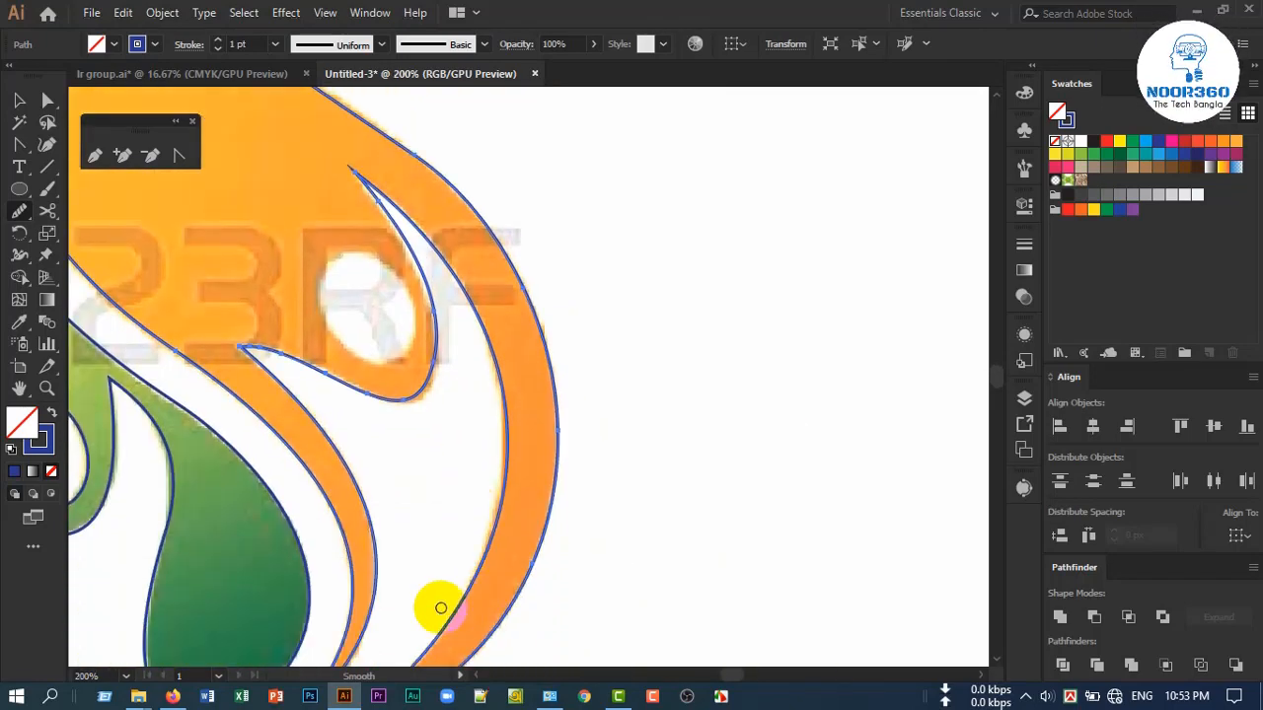
Smooth the orange path's inner edge where the flame body meets the thin inner band
{"action": "scroll", "coordinate": [441, 608], "scroll_direction": "down", "scroll_amount": 2}
{"action": "scroll", "coordinate": [441, 608], "scroll_direction": "down", "scroll_amount": 3}
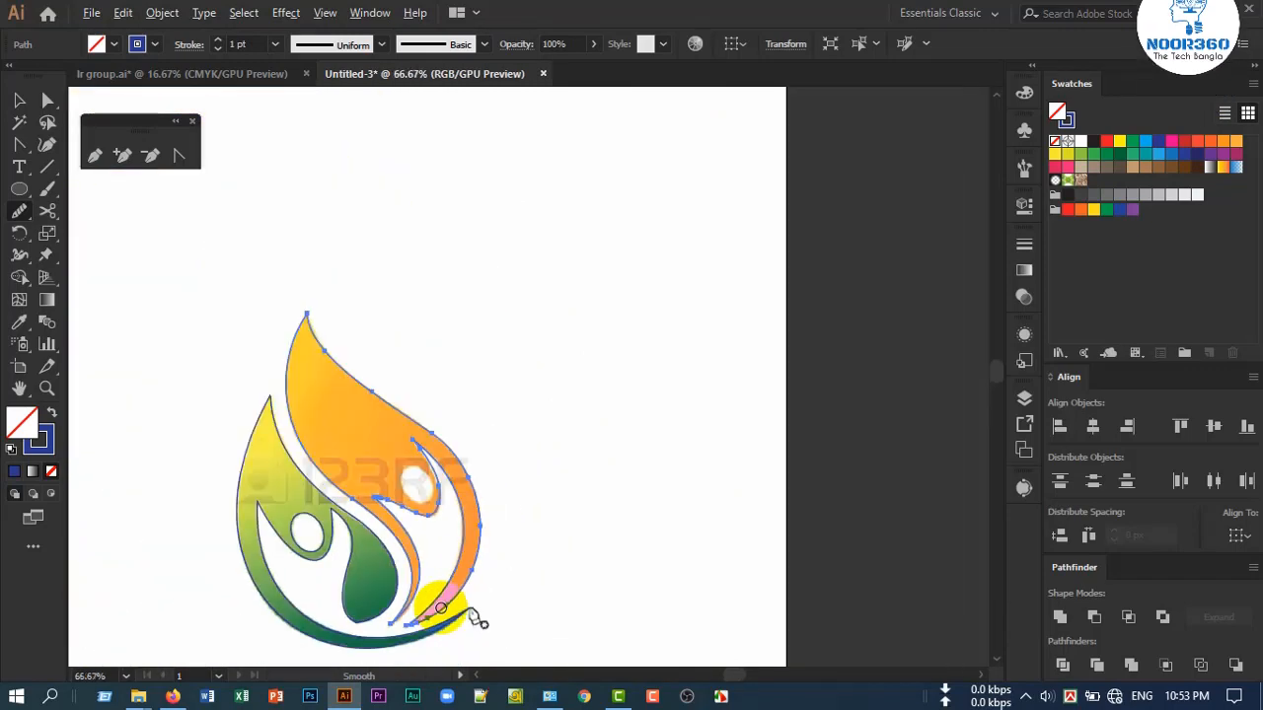
{"action": "scroll", "coordinate": [428, 599], "scroll_direction": "up", "scroll_amount": 5}
{"action": "left_click_drag", "start_coordinate": [382, 404], "coordinate": [449, 491]}
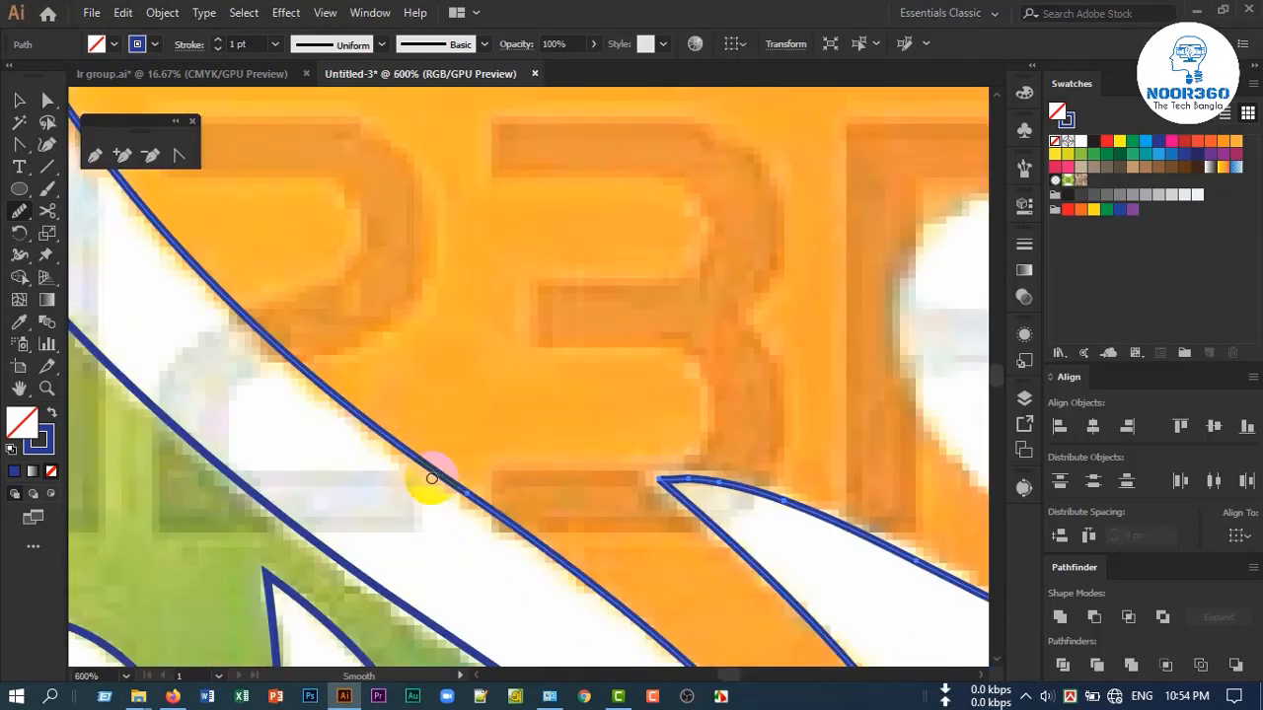
{"action": "left_click_drag", "start_coordinate": [502, 527], "coordinate": [463, 471]}
{"action": "mouse_move", "coordinate": [412, 434]}
{"action": "left_mouse_down"}
{"action": "mouse_move", "coordinate": [361, 402]}
{"action": "mouse_move", "coordinate": [575, 575]}
{"action": "left_mouse_up"}
{"action": "scroll", "coordinate": [498, 559], "scroll_direction": "down", "scroll_amount": 3}
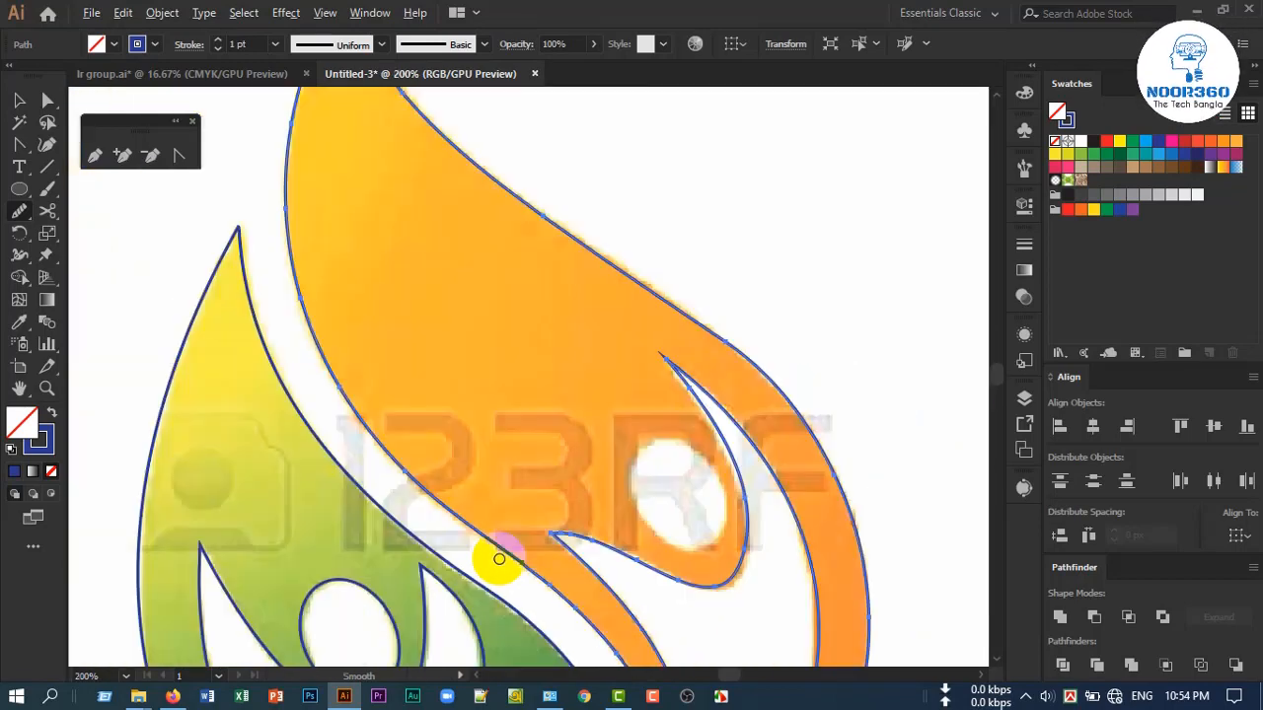
Draw an ellipse over the orange figure's white head opening with the Ellipse Tool
{"action": "scroll", "coordinate": [499, 559], "scroll_direction": "down", "scroll_amount": 2}
{"action": "scroll", "coordinate": [507, 582], "scroll_direction": "down", "scroll_amount": 1}
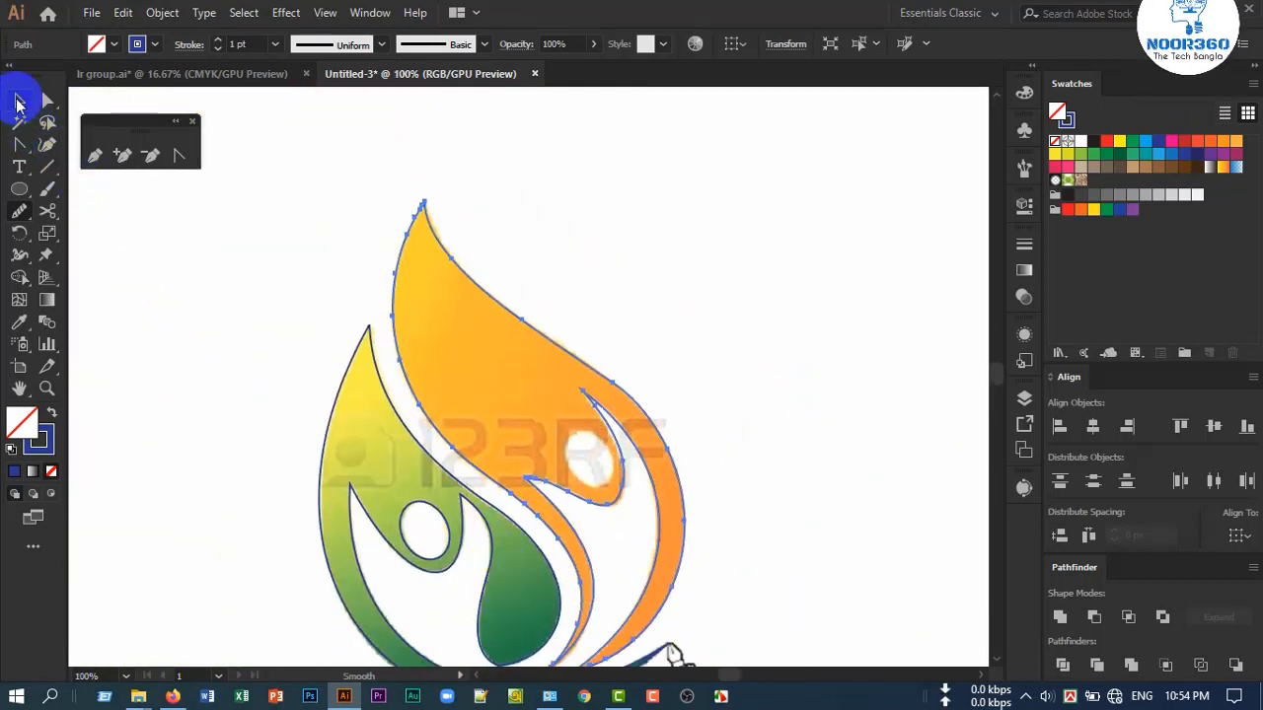
{"action": "left_click", "coordinate": [17, 102]}
{"action": "left_click", "coordinate": [174, 273]}
{"action": "scroll", "coordinate": [397, 445], "scroll_direction": "down", "scroll_amount": 1}
{"action": "scroll", "coordinate": [413, 478], "scroll_direction": "down", "scroll_amount": 1}
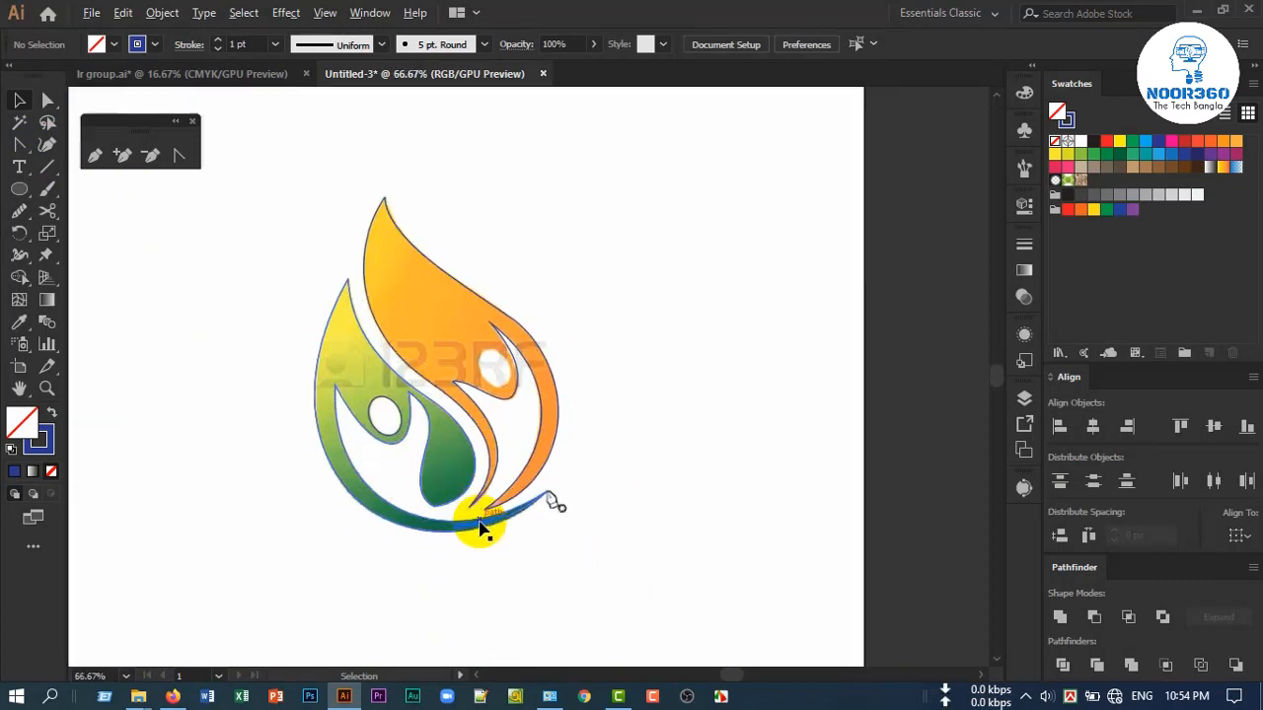
{"action": "scroll", "coordinate": [509, 377], "scroll_direction": "up", "scroll_amount": 2}
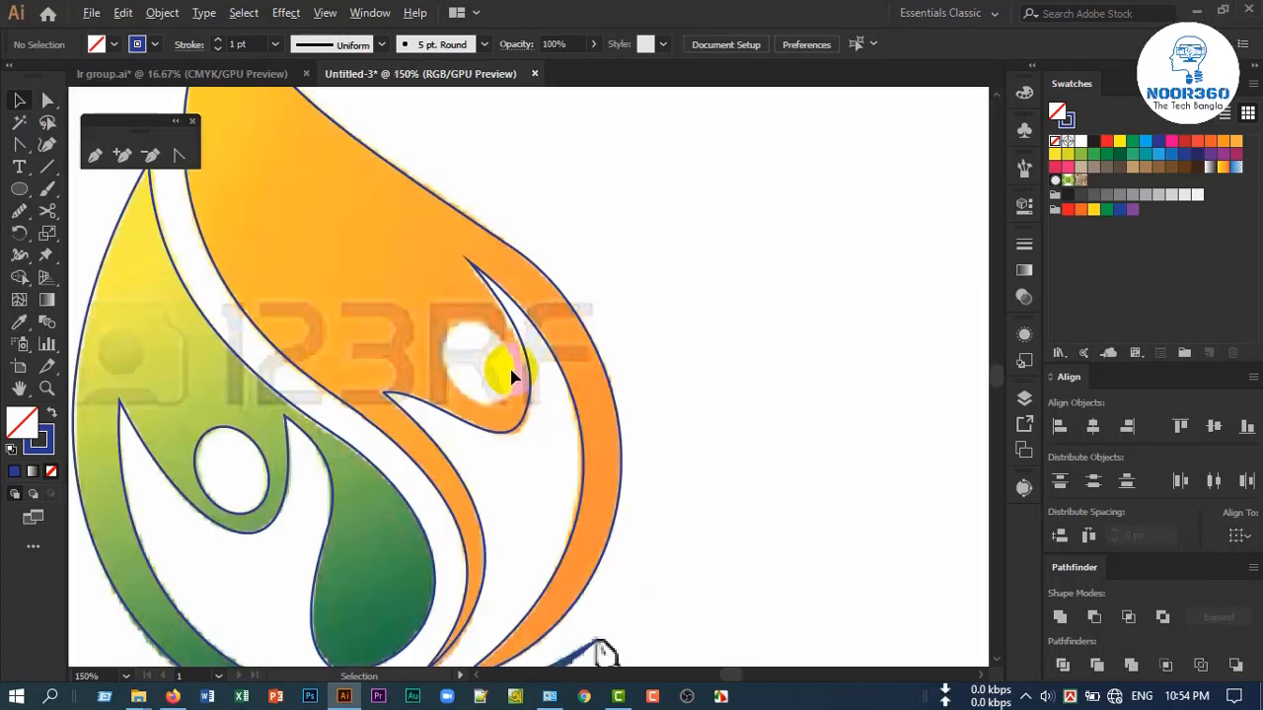
{"action": "scroll", "coordinate": [509, 375], "scroll_direction": "up", "scroll_amount": 2}
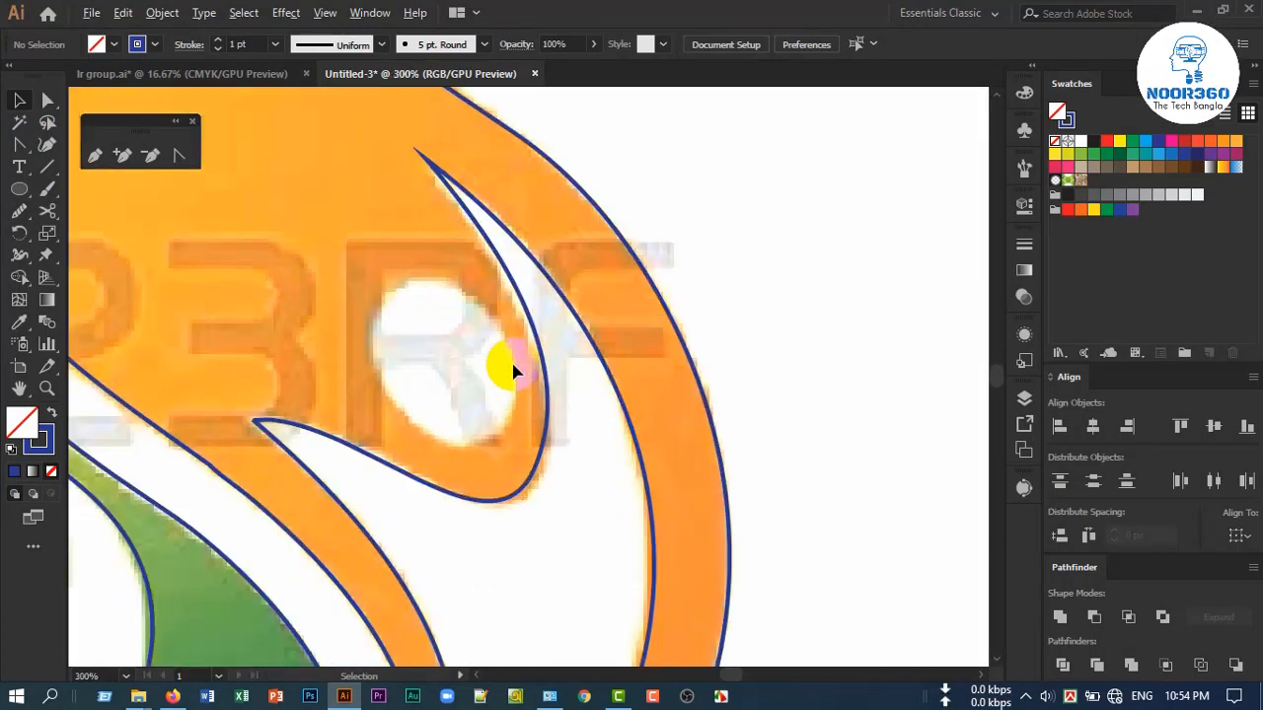
{"action": "left_click", "coordinate": [19, 193]}
{"action": "left_click_drag", "start_coordinate": [375, 271], "coordinate": [488, 456]}
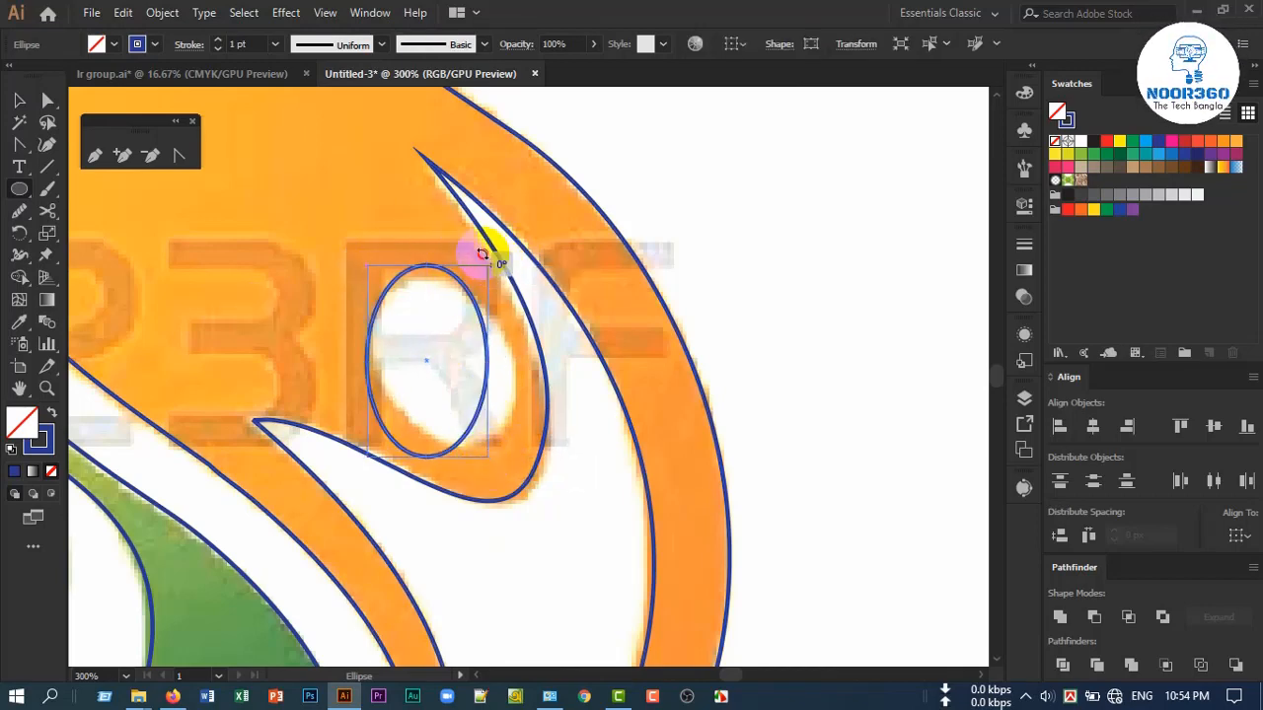
Tilt the ellipse counter-clockwise, widen it slightly and move it to match the outline of the orange figure's head opening
{"action": "left_click_drag", "start_coordinate": [491, 262], "coordinate": [427, 224]}
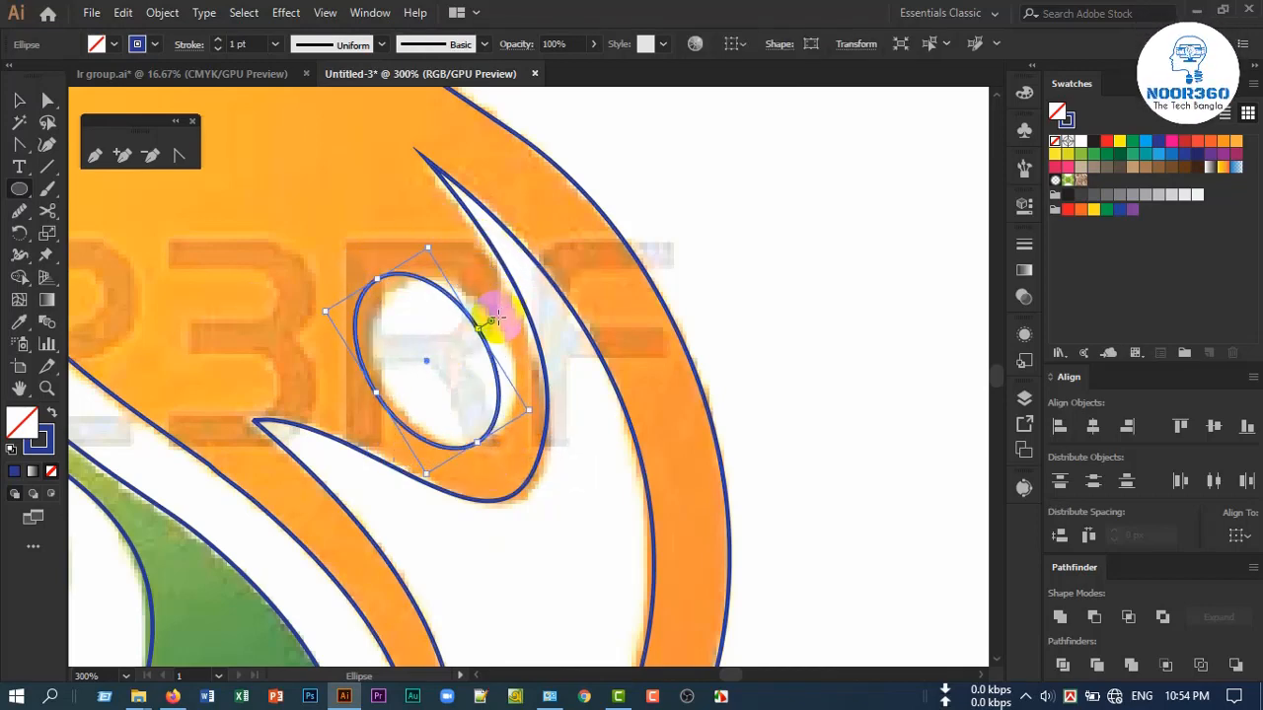
{"action": "left_click", "coordinate": [20, 102]}
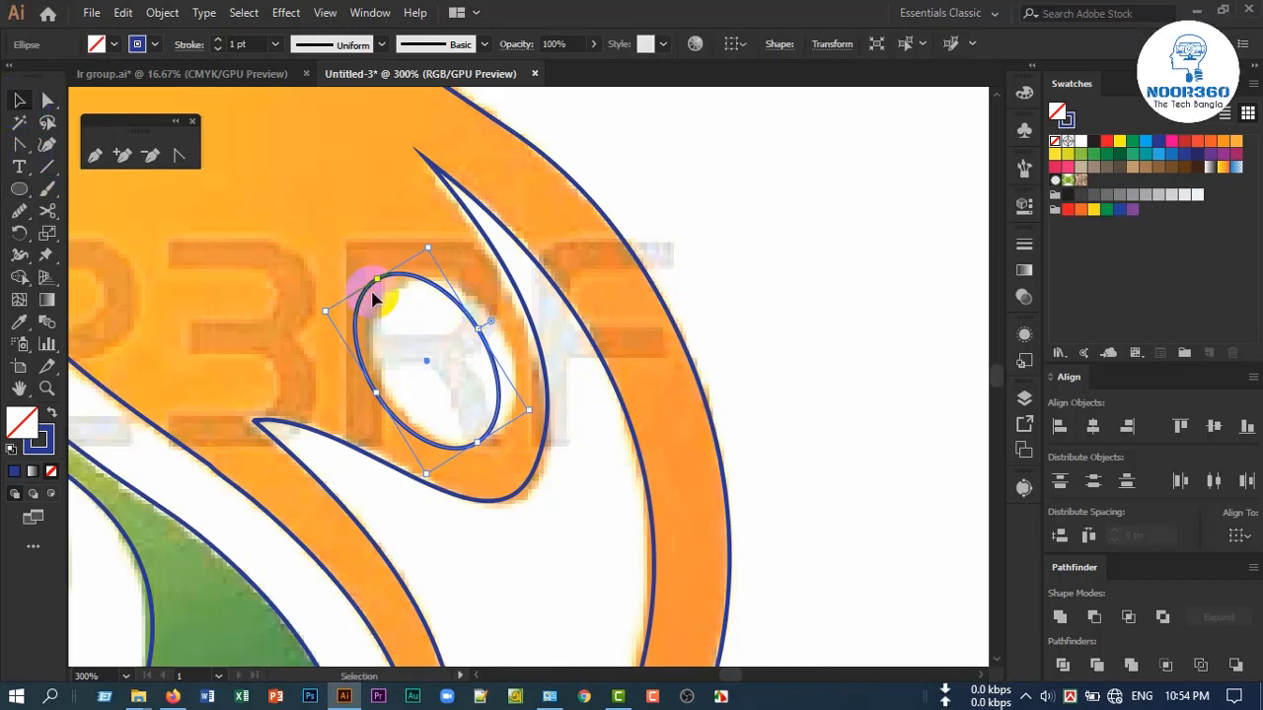
{"action": "left_click_drag", "start_coordinate": [450, 315], "coordinate": [502, 328]}
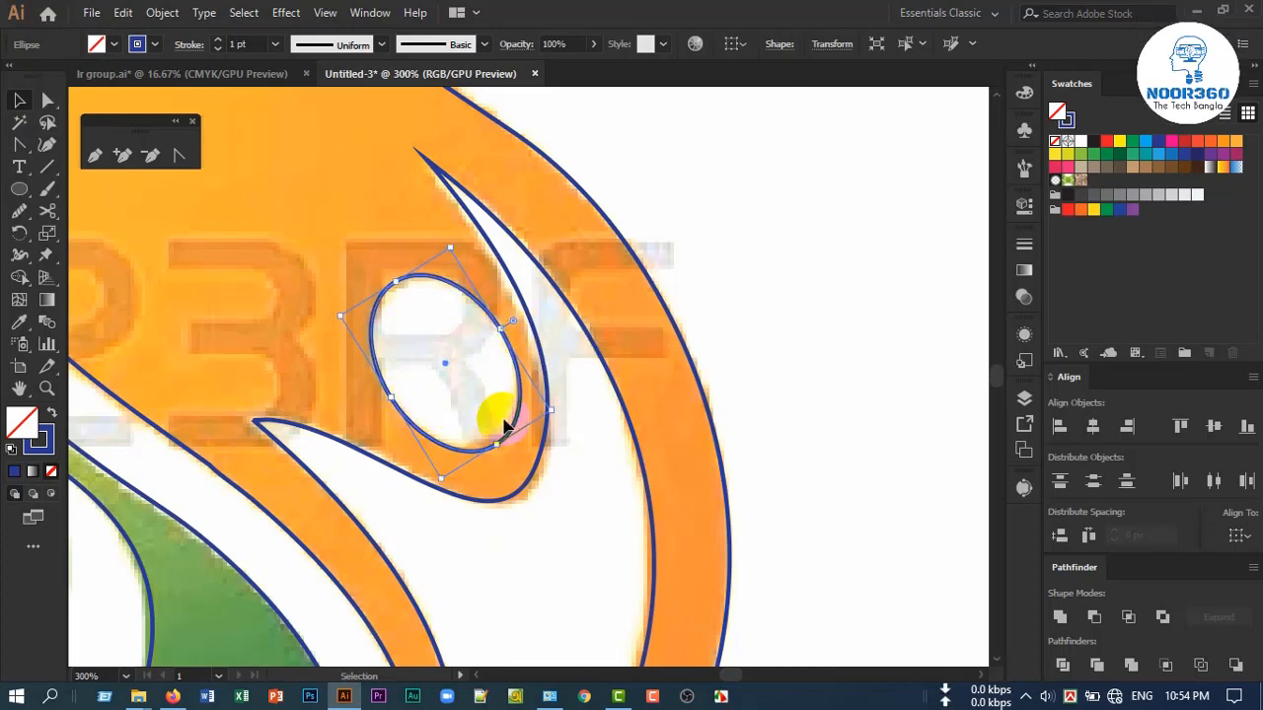
{"action": "left_click", "coordinate": [748, 375]}
Select all the traced outlines and move them off the reference image to the empty artboard area on its left
{"action": "scroll", "coordinate": [682, 443], "scroll_direction": "down", "scroll_amount": 4}
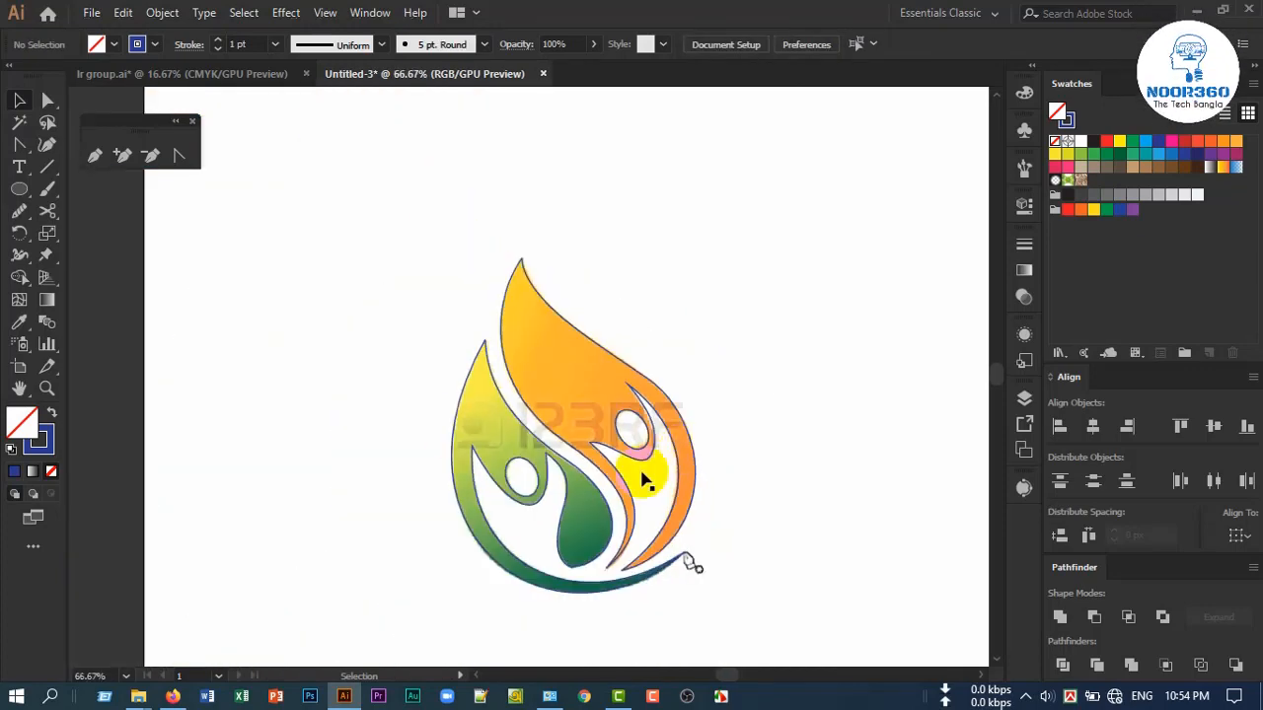
{"action": "left_click_drag", "start_coordinate": [388, 282], "coordinate": [759, 601]}
{"action": "scroll", "coordinate": [759, 601], "scroll_direction": "down", "scroll_amount": 2}
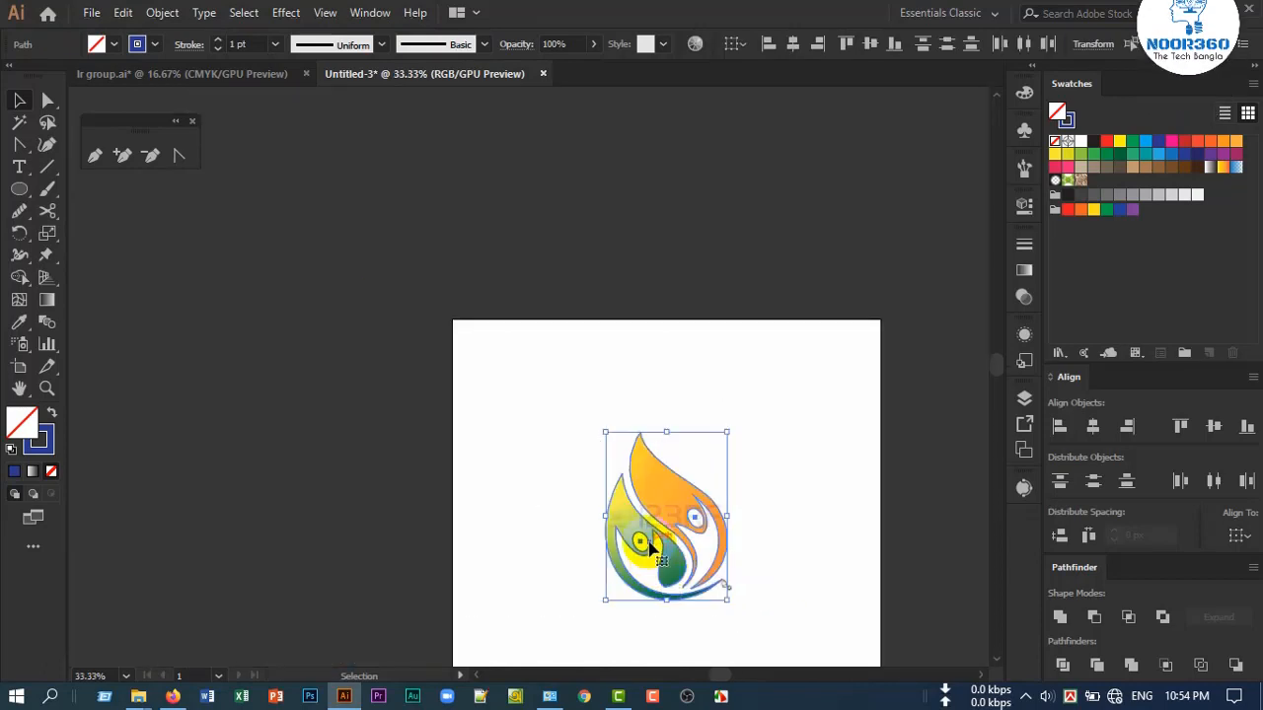
{"action": "left_click_drag", "start_coordinate": [653, 553], "coordinate": [515, 526]}
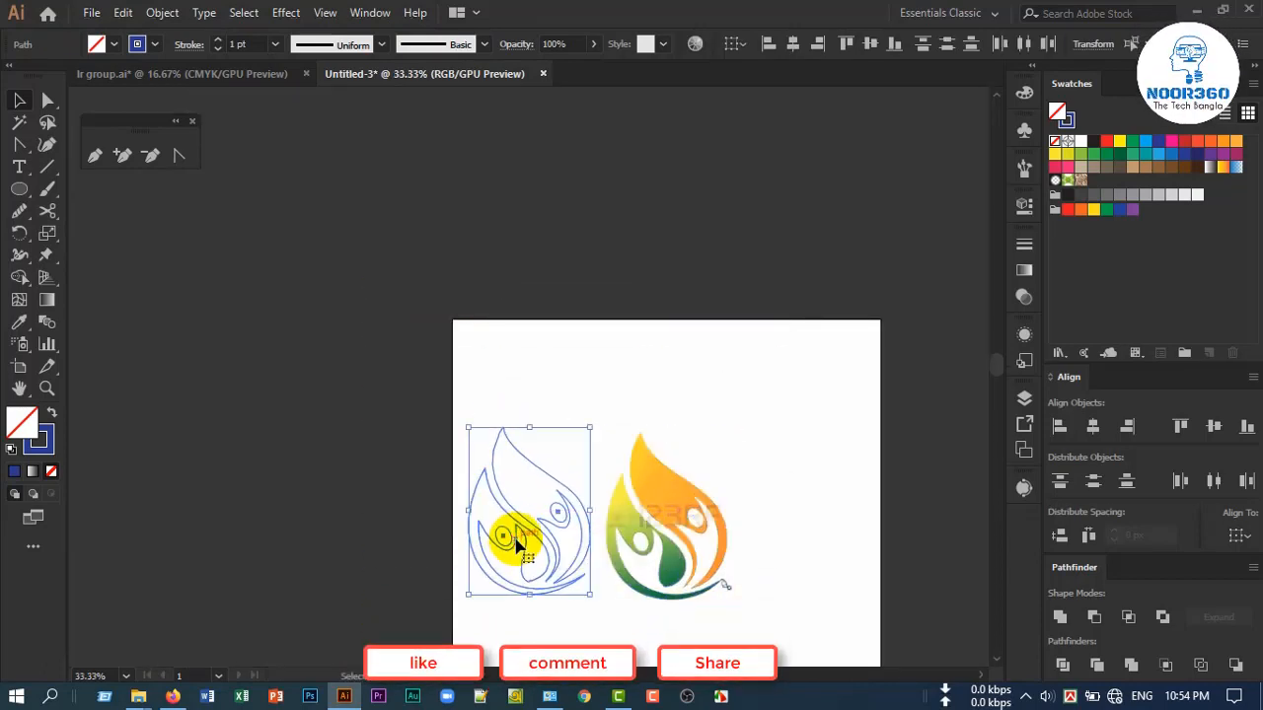
Unlock the reference image and move it toward the artboard's upper right, clear of the traced outlines
{"action": "left_click", "coordinate": [714, 554]}
{"action": "scroll", "coordinate": [715, 555], "scroll_direction": "up", "scroll_amount": 1}
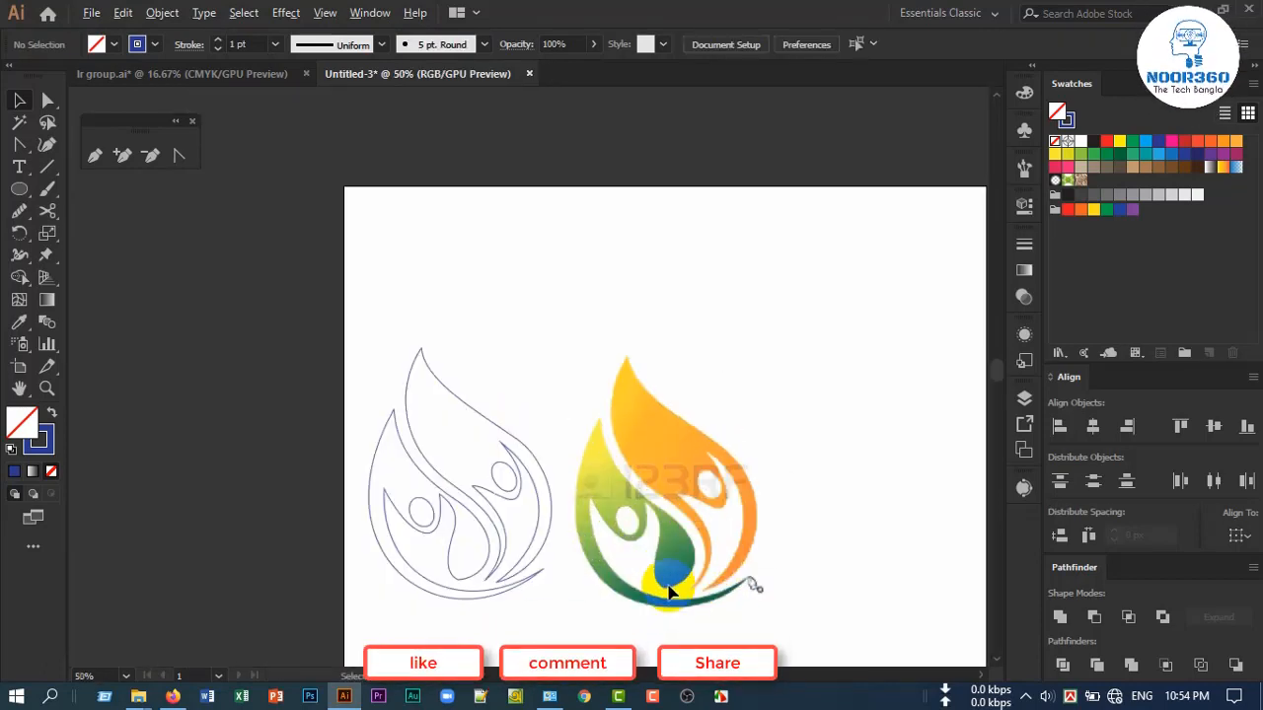
{"action": "left_click", "coordinate": [648, 516]}
{"action": "left_click", "coordinate": [884, 481]}
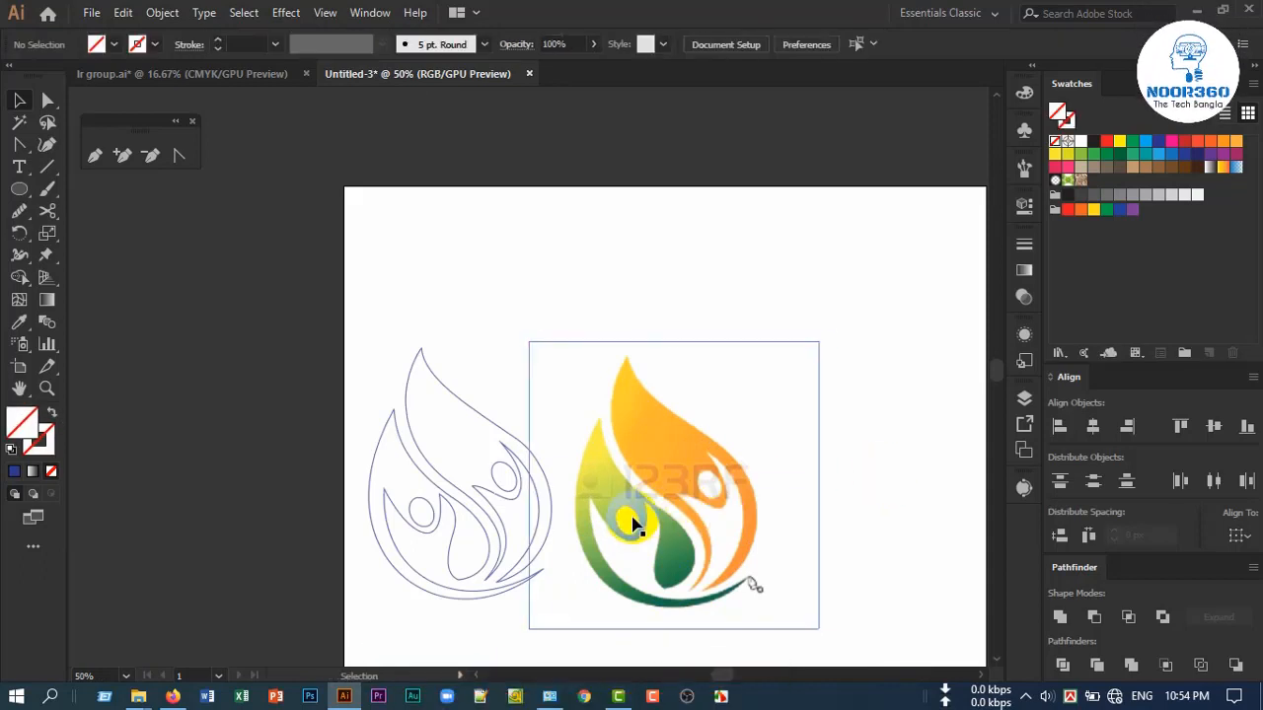
{"action": "left_click_drag", "start_coordinate": [632, 521], "coordinate": [788, 366]}
{"action": "left_click", "coordinate": [696, 538]}
{"action": "left_click_drag", "start_coordinate": [705, 535], "coordinate": [713, 507]}
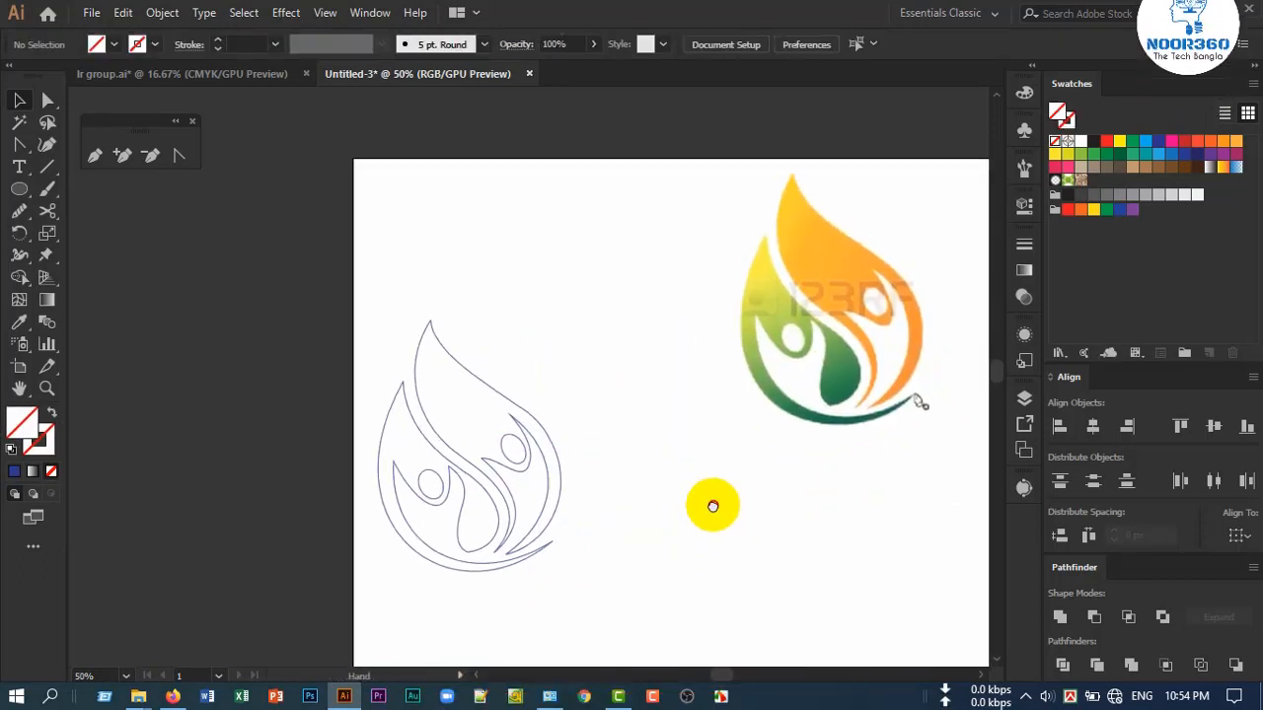
Select all the traced outlines together and shift them slightly right, away from the artboard's left edge
{"action": "left_click_drag", "start_coordinate": [442, 596], "coordinate": [555, 313]}
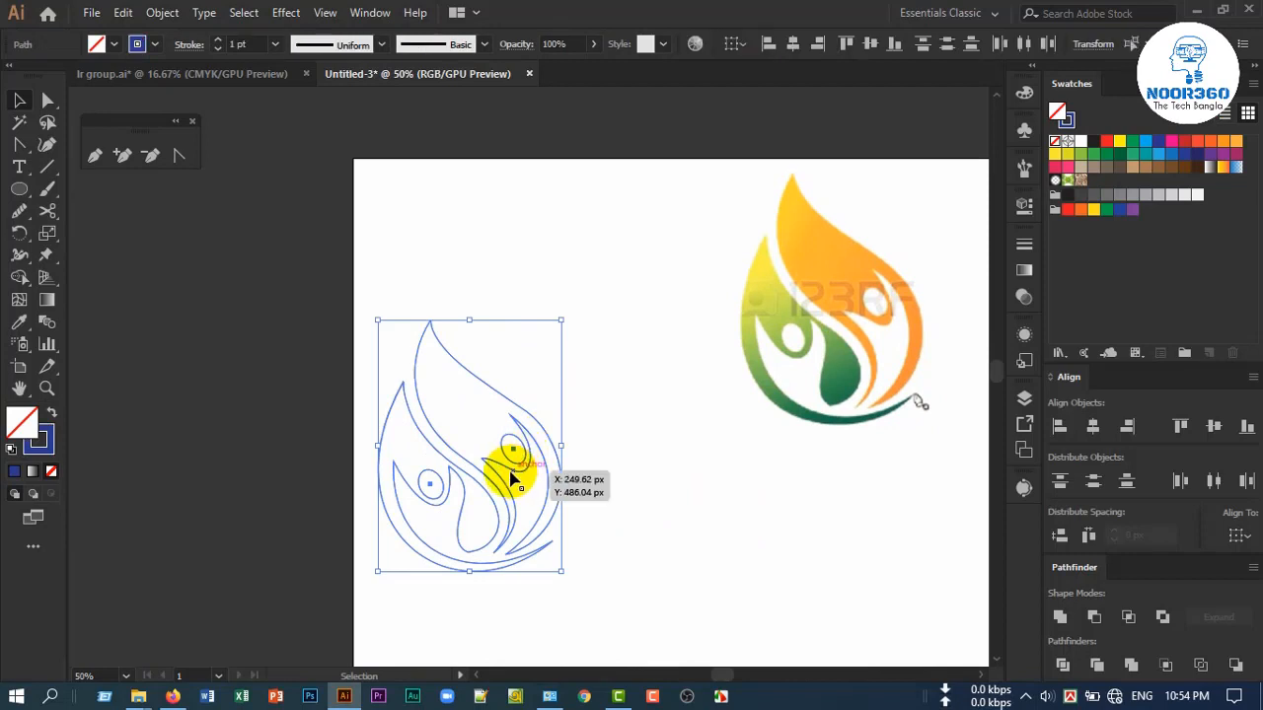
{"action": "left_click_drag", "start_coordinate": [511, 476], "coordinate": [580, 469]}
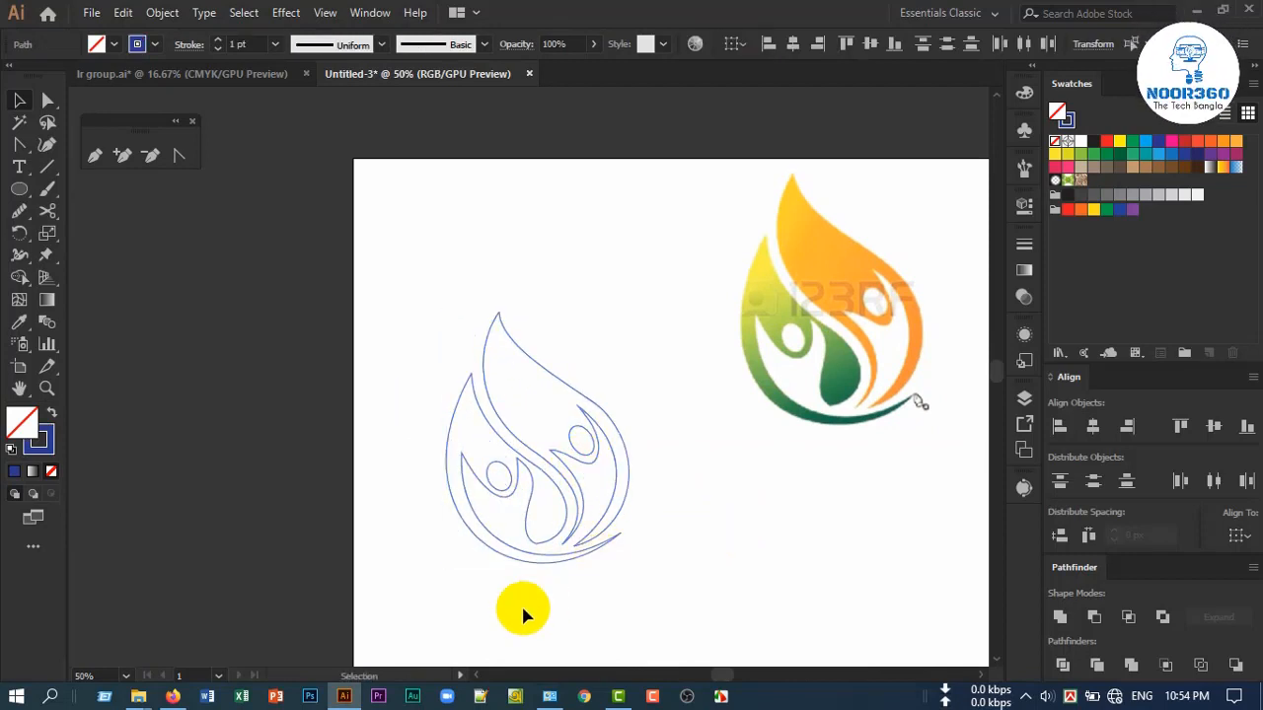
{"action": "left_click", "coordinate": [521, 603]}
Swap fill and stroke on the traced green figure's outline so the shape is solid blue without a stroke
{"action": "scroll", "coordinate": [521, 603], "scroll_direction": "up", "scroll_amount": 1}
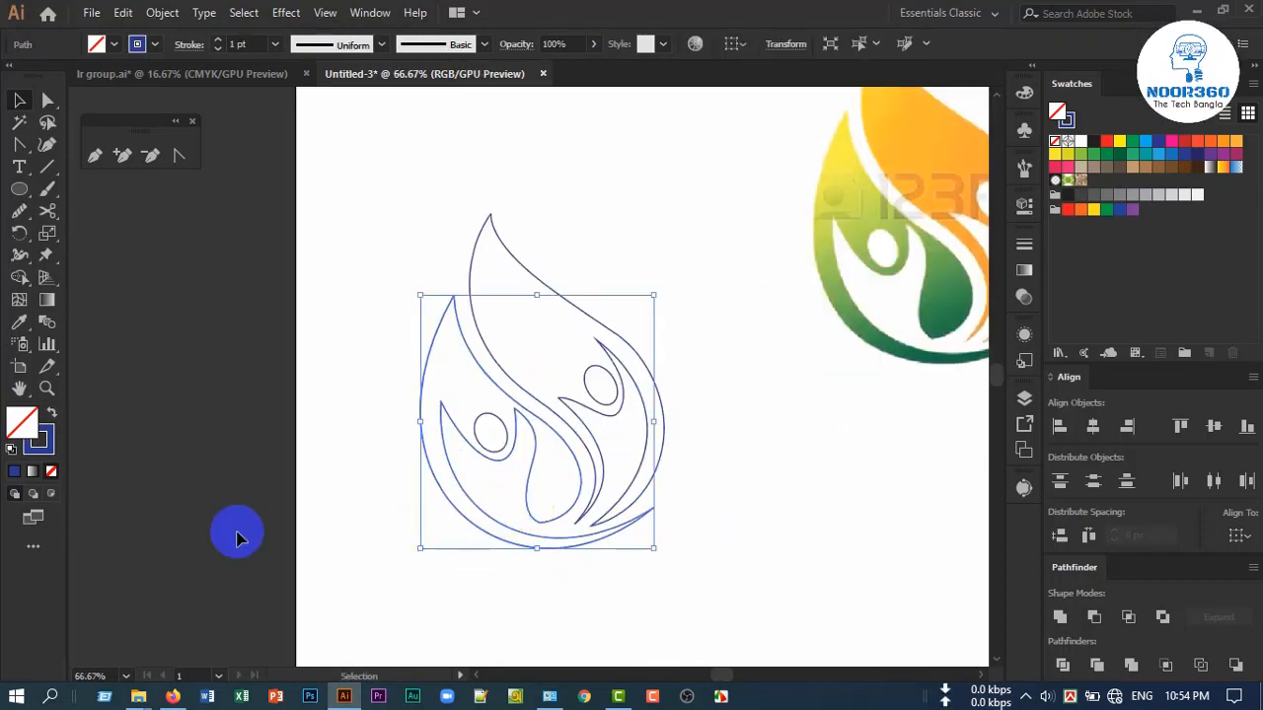
{"action": "left_click", "coordinate": [51, 438]}
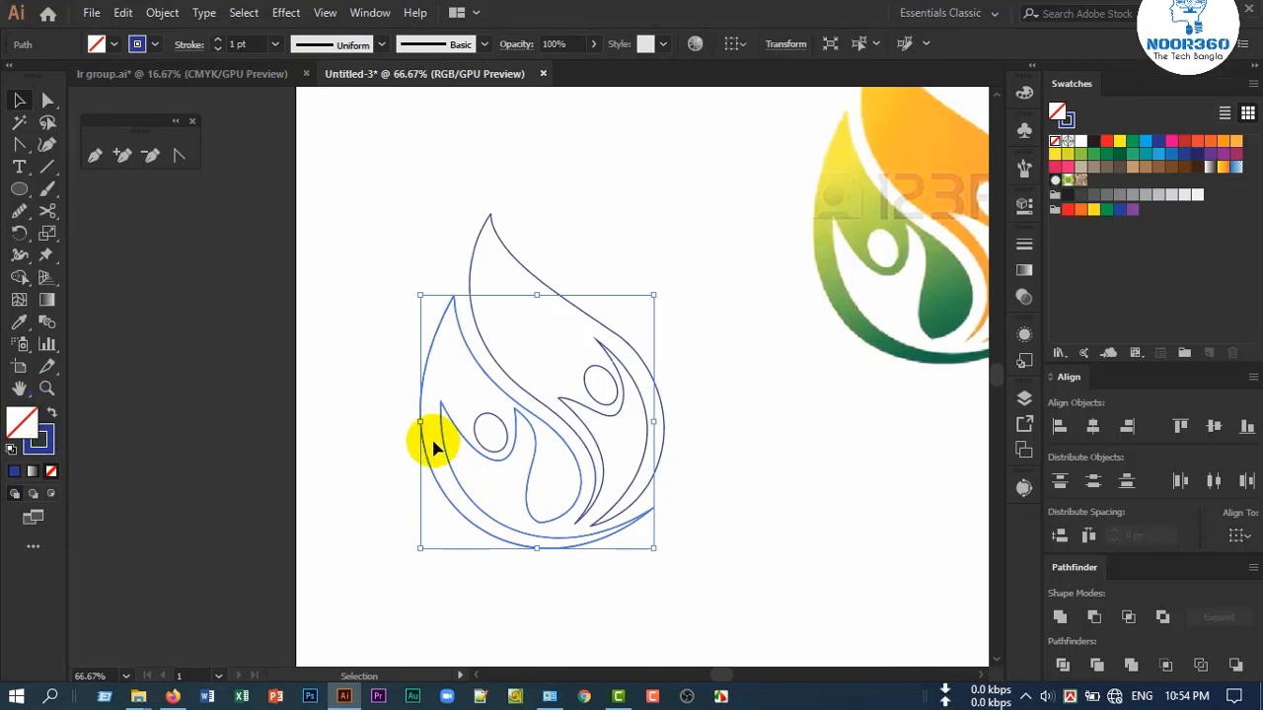
{"action": "left_click", "coordinate": [52, 414]}
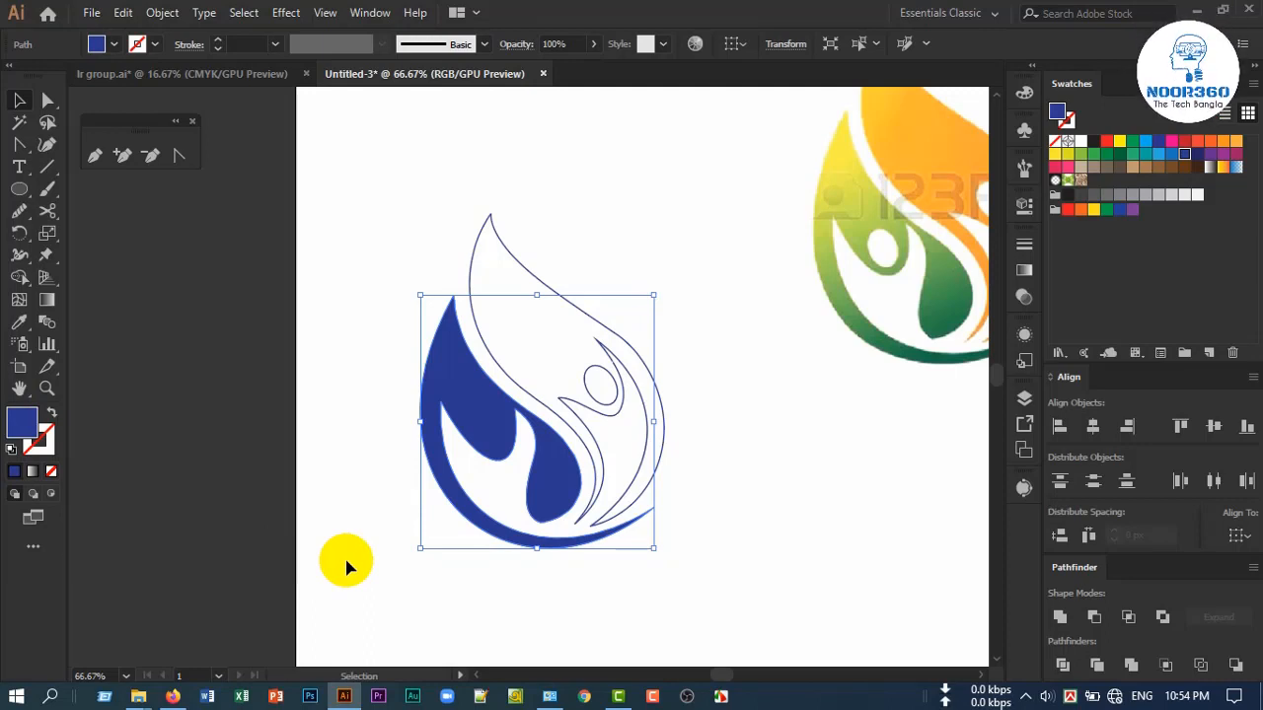
{"action": "left_click_drag", "start_coordinate": [862, 490], "coordinate": [741, 491]}
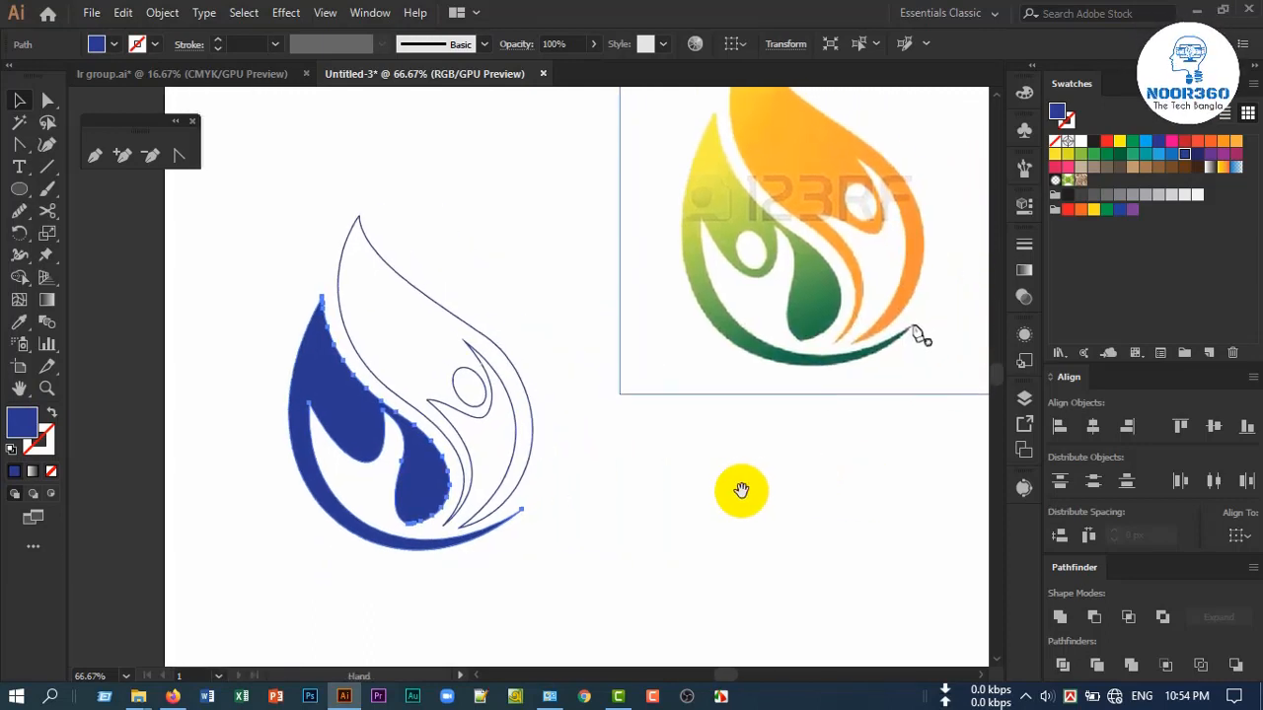
{"action": "left_click", "coordinate": [570, 554]}
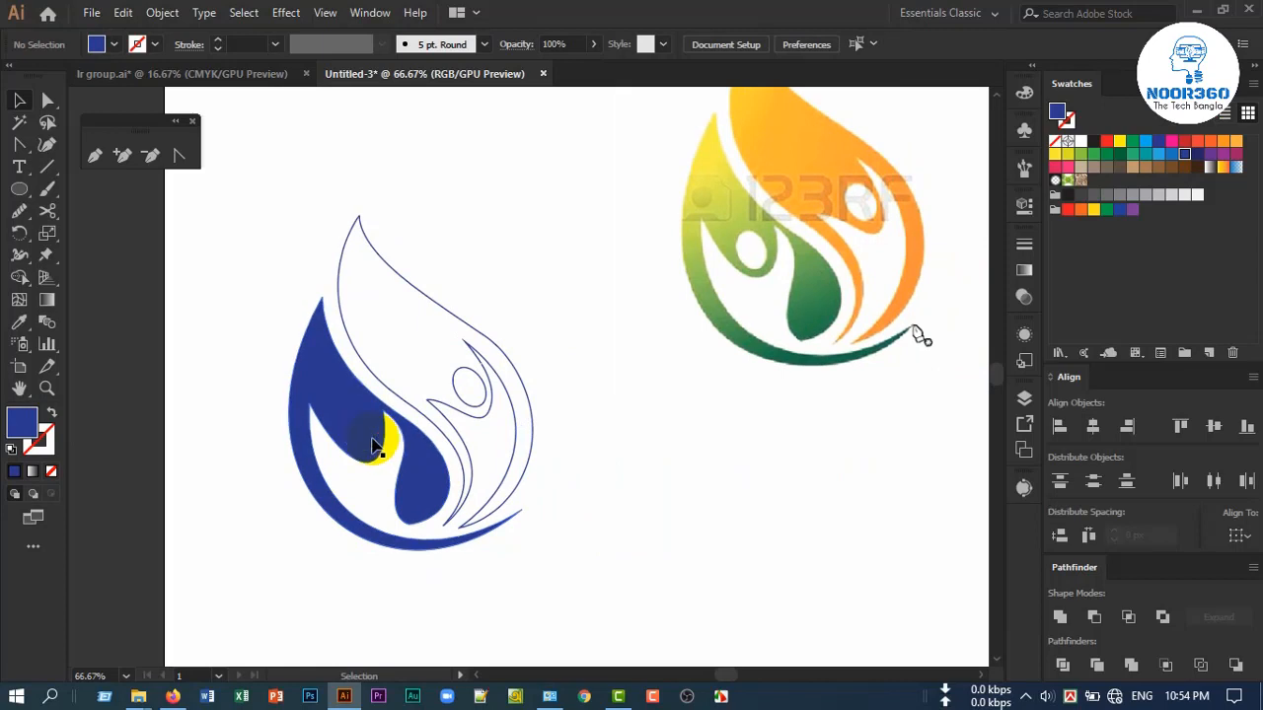
Swap fill and stroke on the left head ellipse and cut it out of the filled left figure with the Shape Builder Tool
{"action": "left_click", "coordinate": [363, 439]}
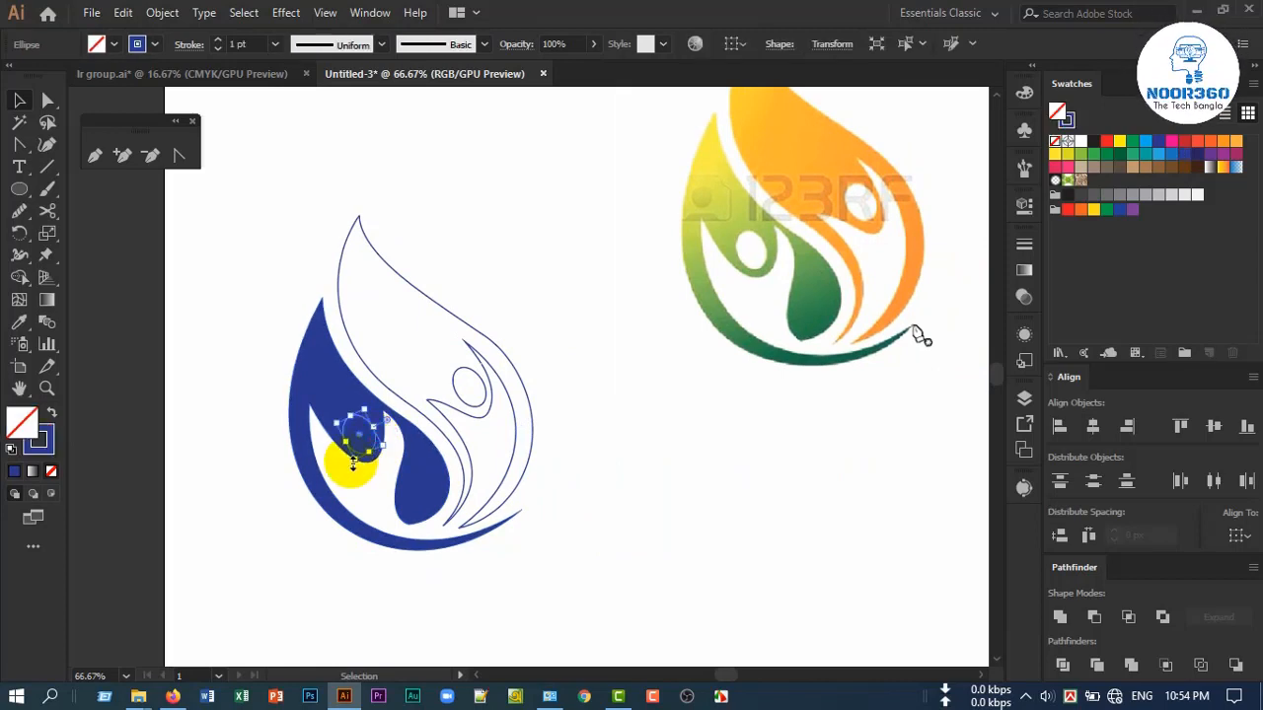
{"action": "left_click", "coordinate": [52, 415]}
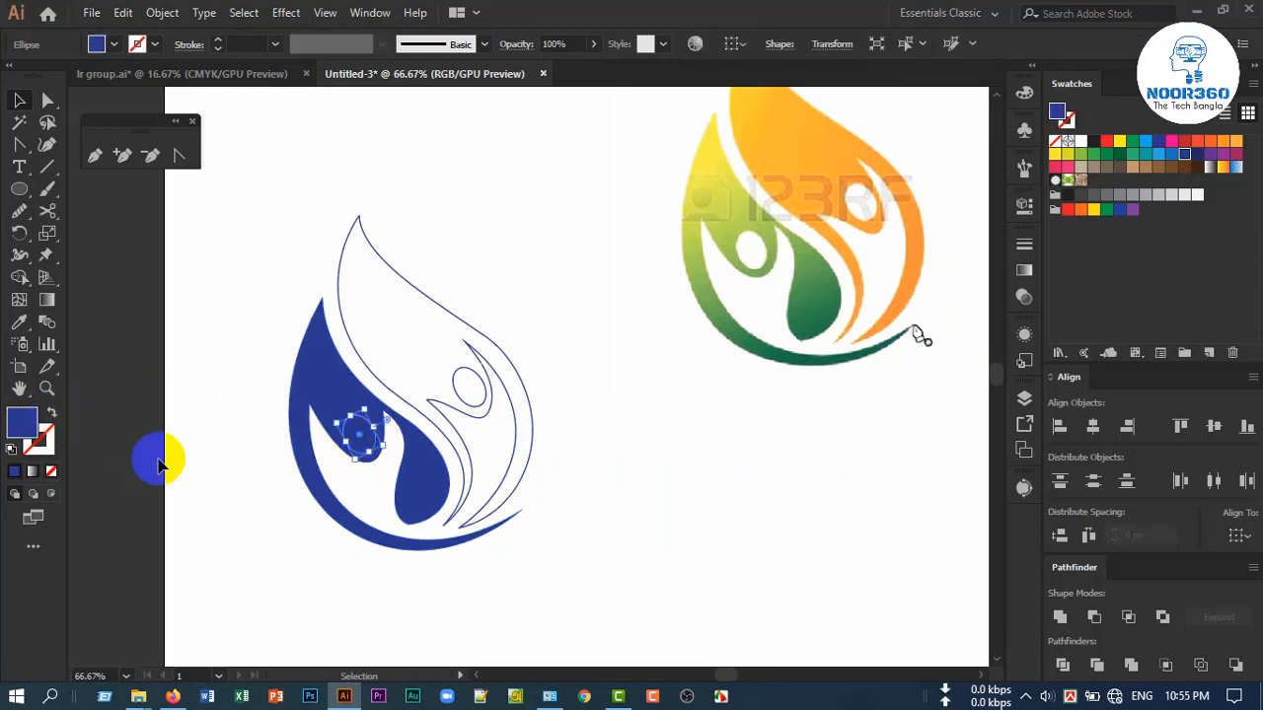
{"action": "left_click", "coordinate": [329, 397], "text": "shift"}
{"action": "left_click", "coordinate": [51, 302]}
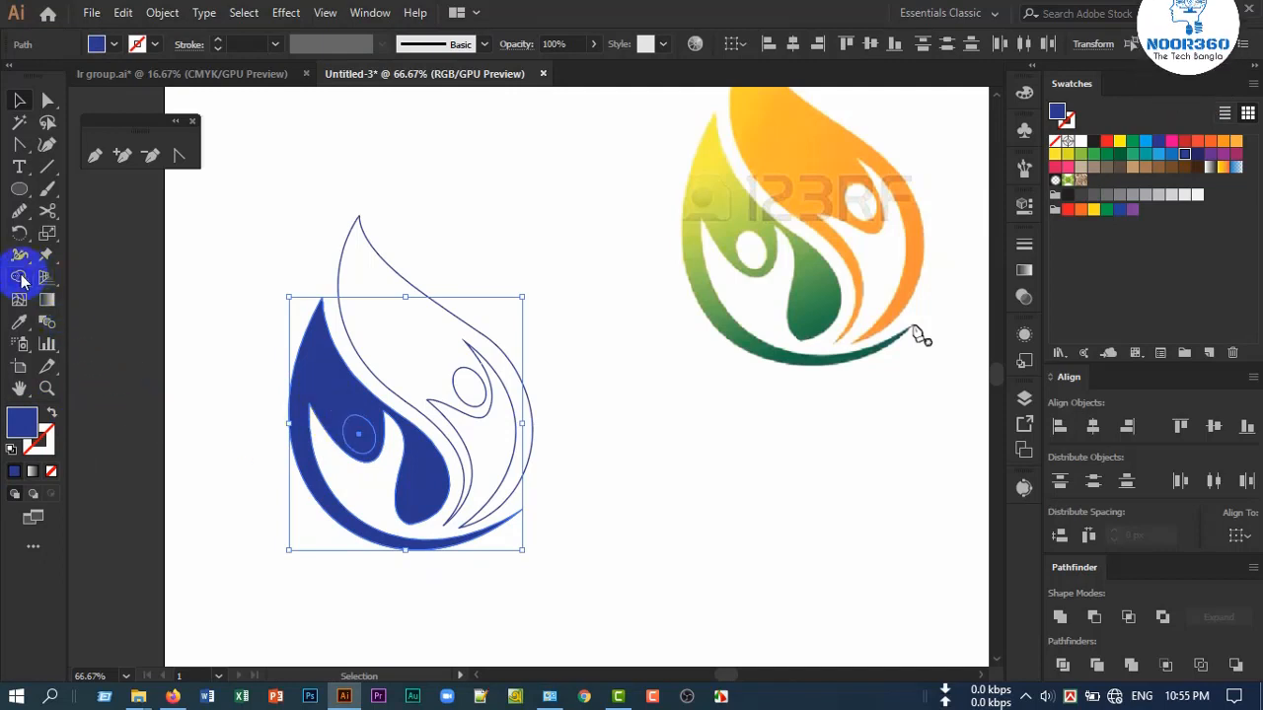
{"action": "left_click", "coordinate": [22, 281]}
{"action": "left_click", "coordinate": [360, 439], "text": "alt"}
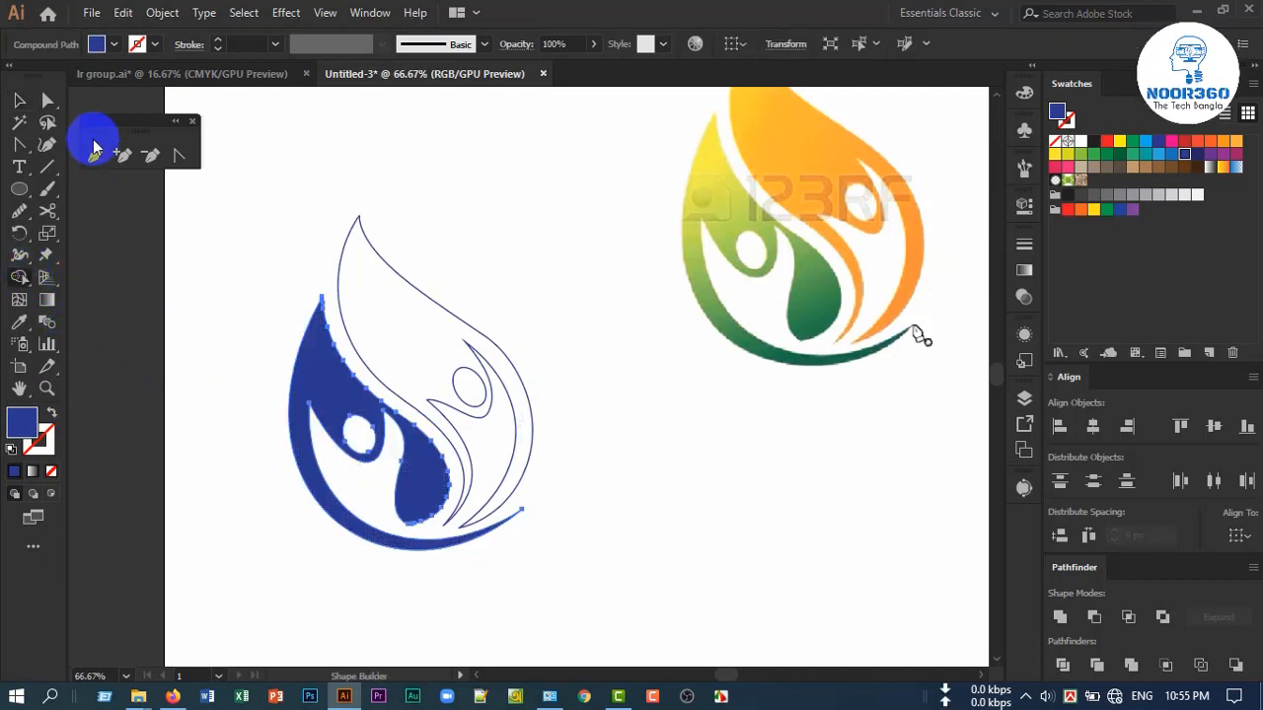
{"action": "left_click", "coordinate": [19, 100]}
{"action": "left_click", "coordinate": [231, 395]}
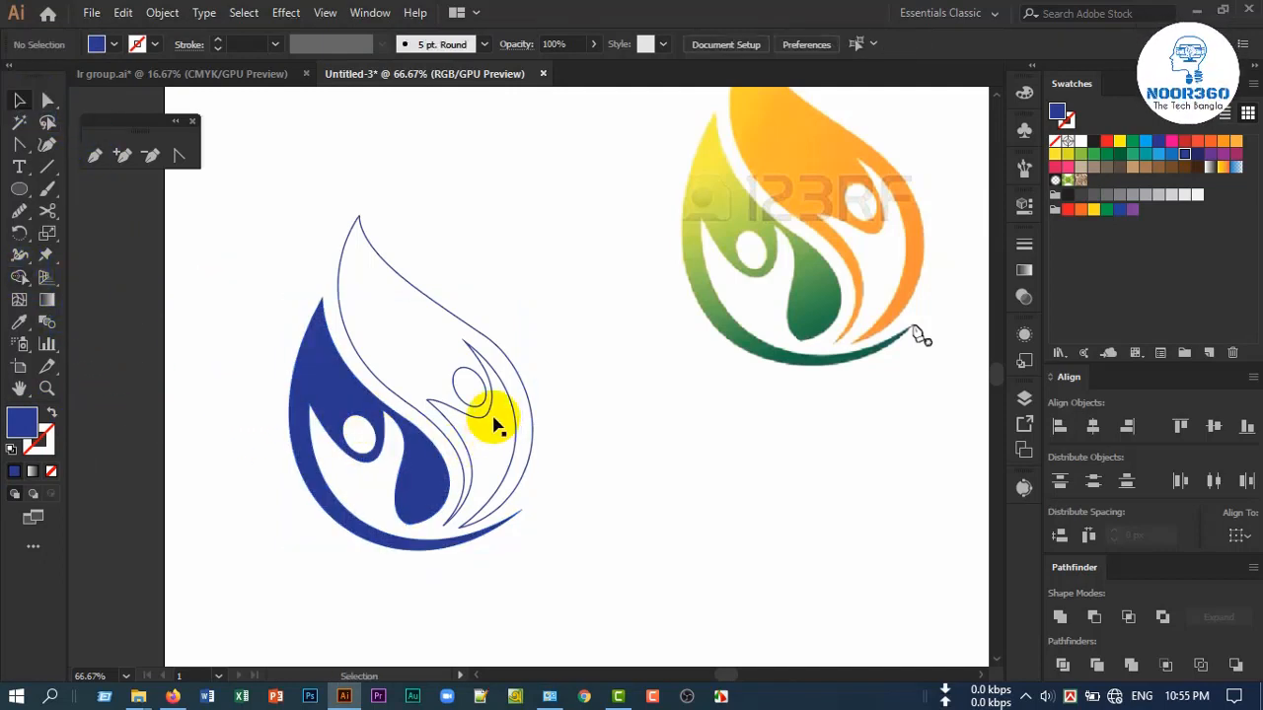
Swap fill and stroke on the traced orange figure's outline and its head ellipse to give both a solid blue fill
{"action": "left_click", "coordinate": [458, 413]}
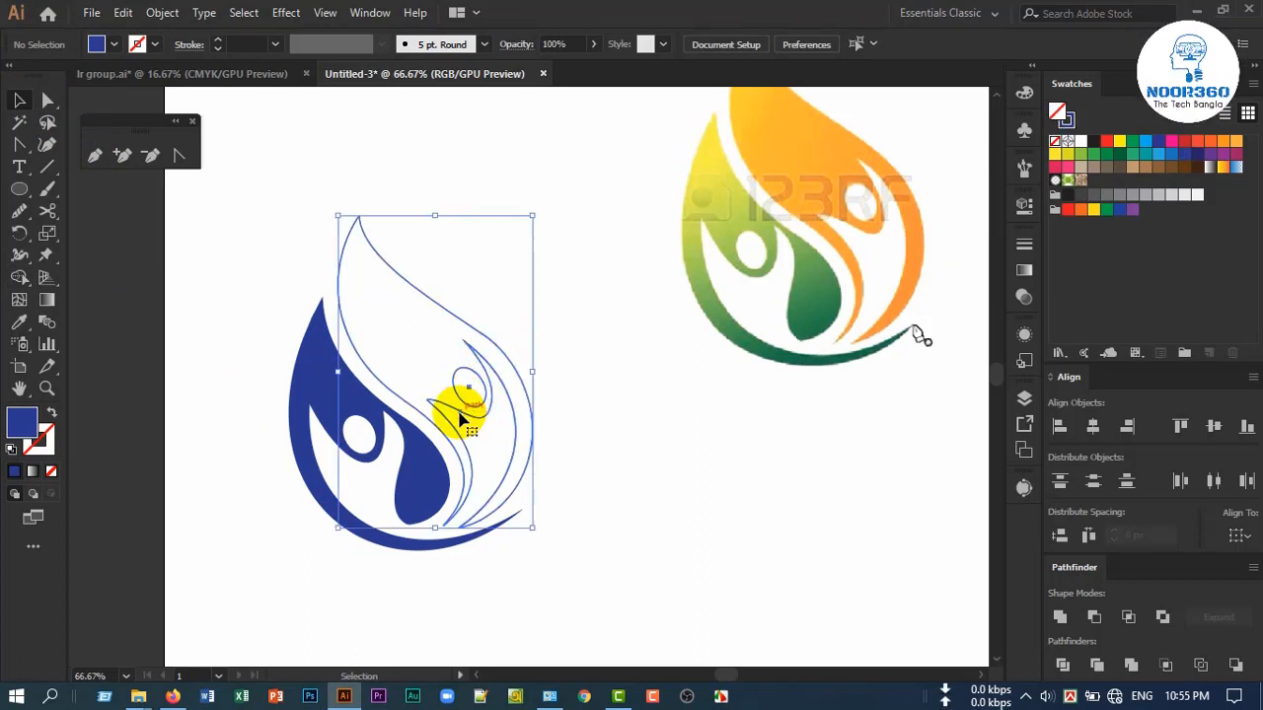
{"action": "left_click", "coordinate": [53, 414]}
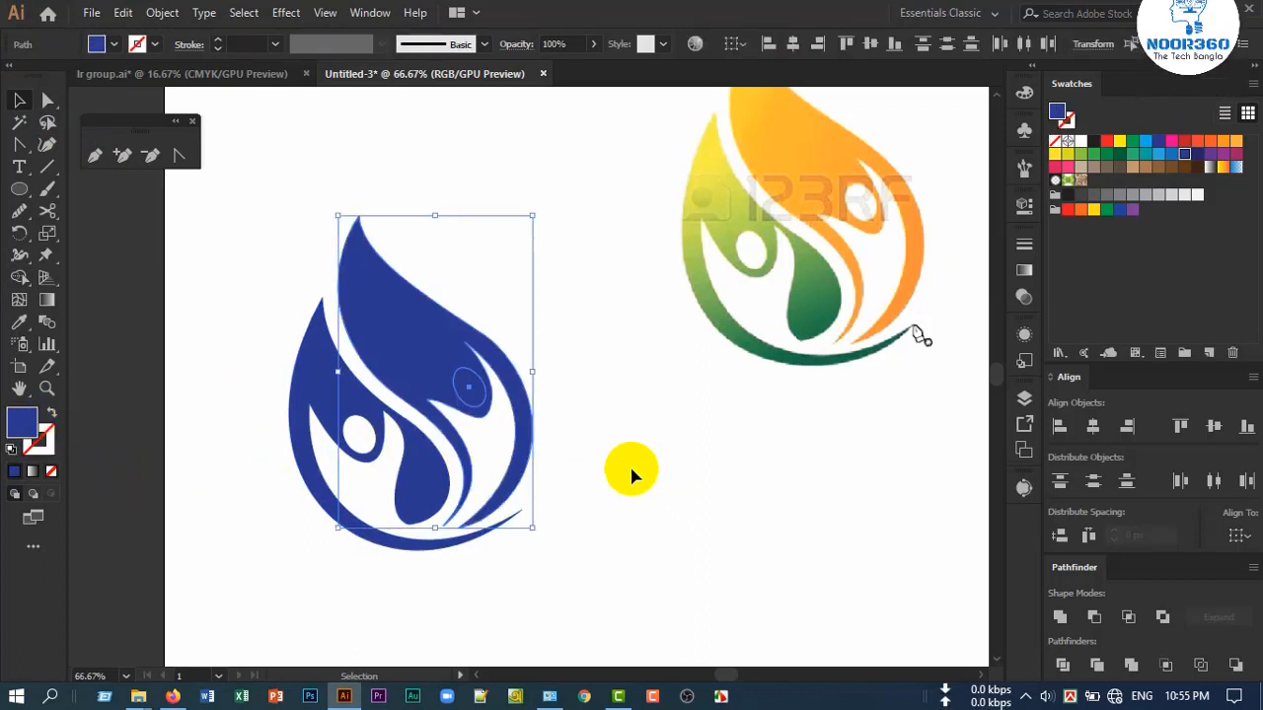
{"action": "left_click", "coordinate": [598, 442]}
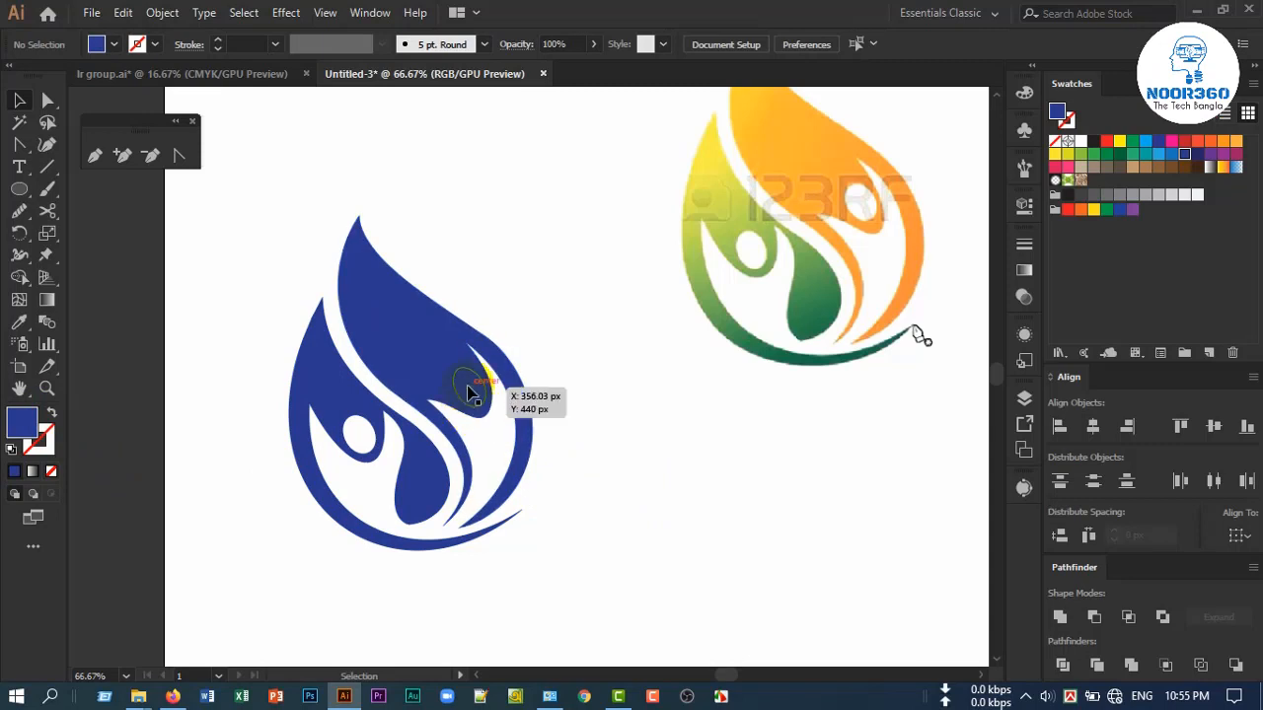
Select the upper figure with its head ellipse and cut the head out using the Shape Builder Tool
{"action": "left_click", "coordinate": [468, 387]}
{"action": "left_click", "coordinate": [410, 306], "text": "shift"}
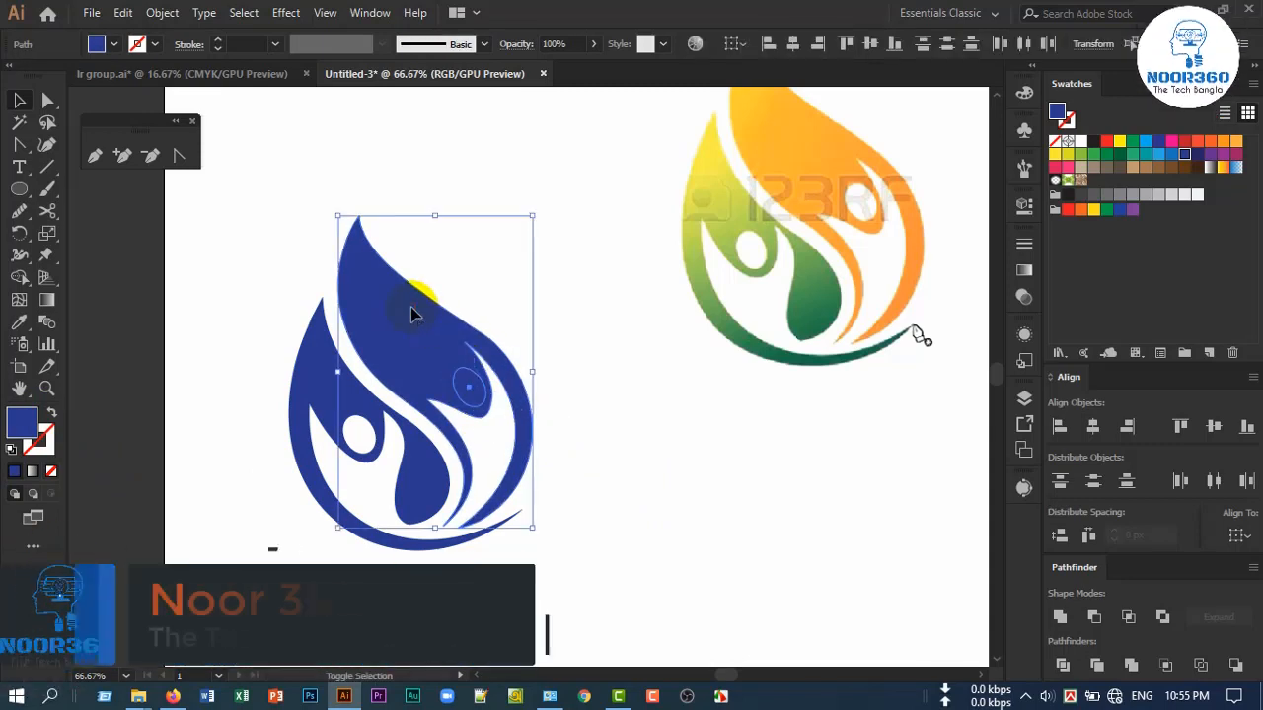
{"action": "left_click", "coordinate": [14, 280]}
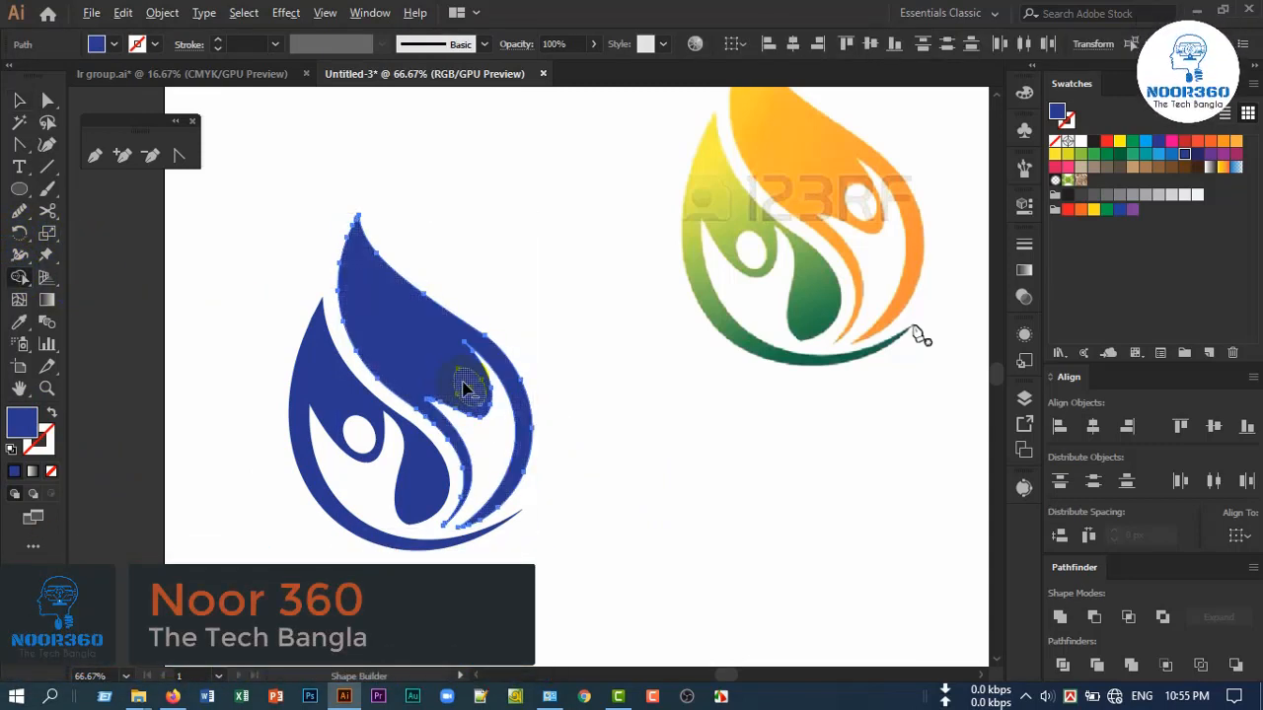
{"action": "left_click", "coordinate": [466, 383], "text": "alt"}
{"action": "left_click", "coordinate": [19, 104]}
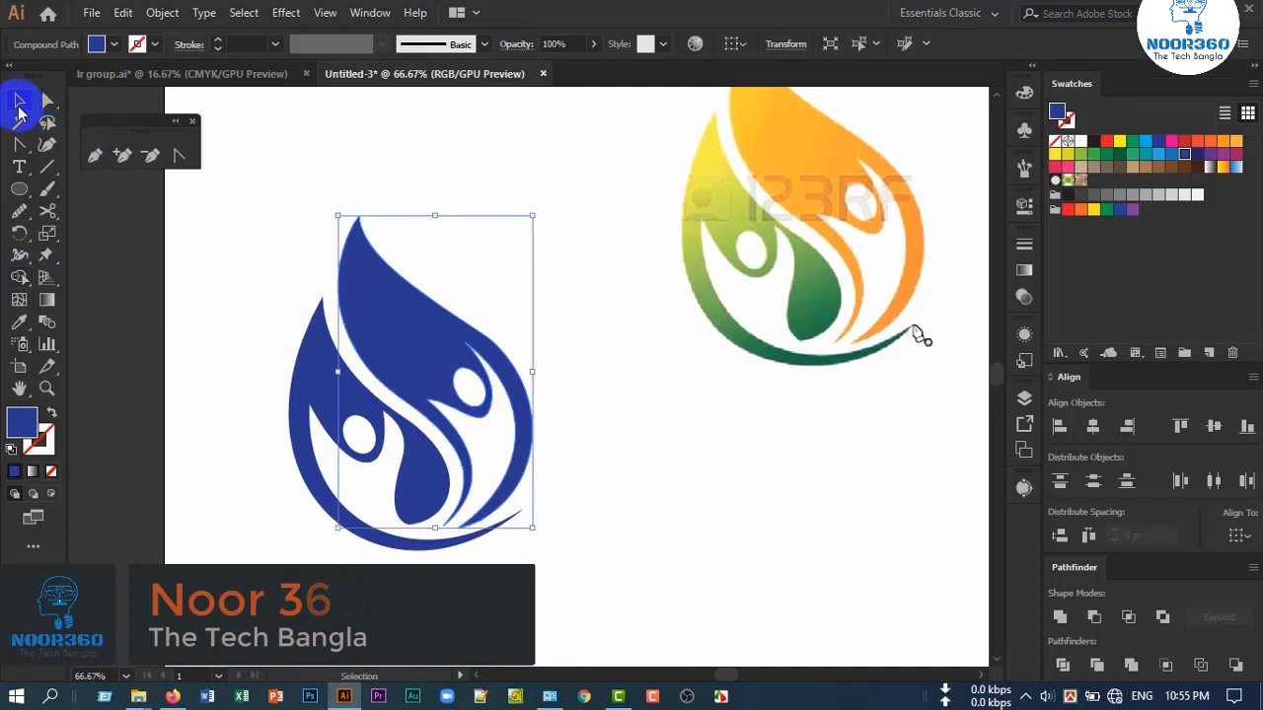
{"action": "left_click", "coordinate": [659, 450]}
Select the lower-left figure of the traced logo and fill it with the default white-to-black linear gradient
{"action": "left_click", "coordinate": [342, 392]}
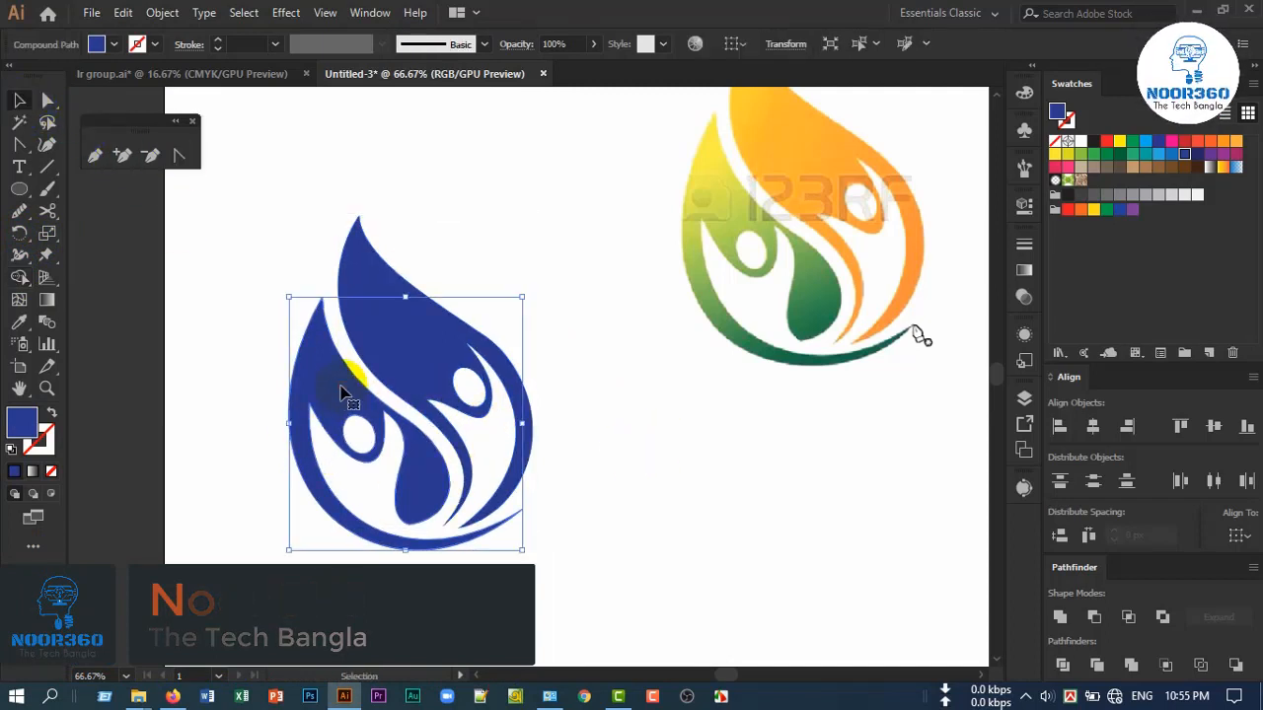
{"action": "left_click", "coordinate": [1024, 274]}
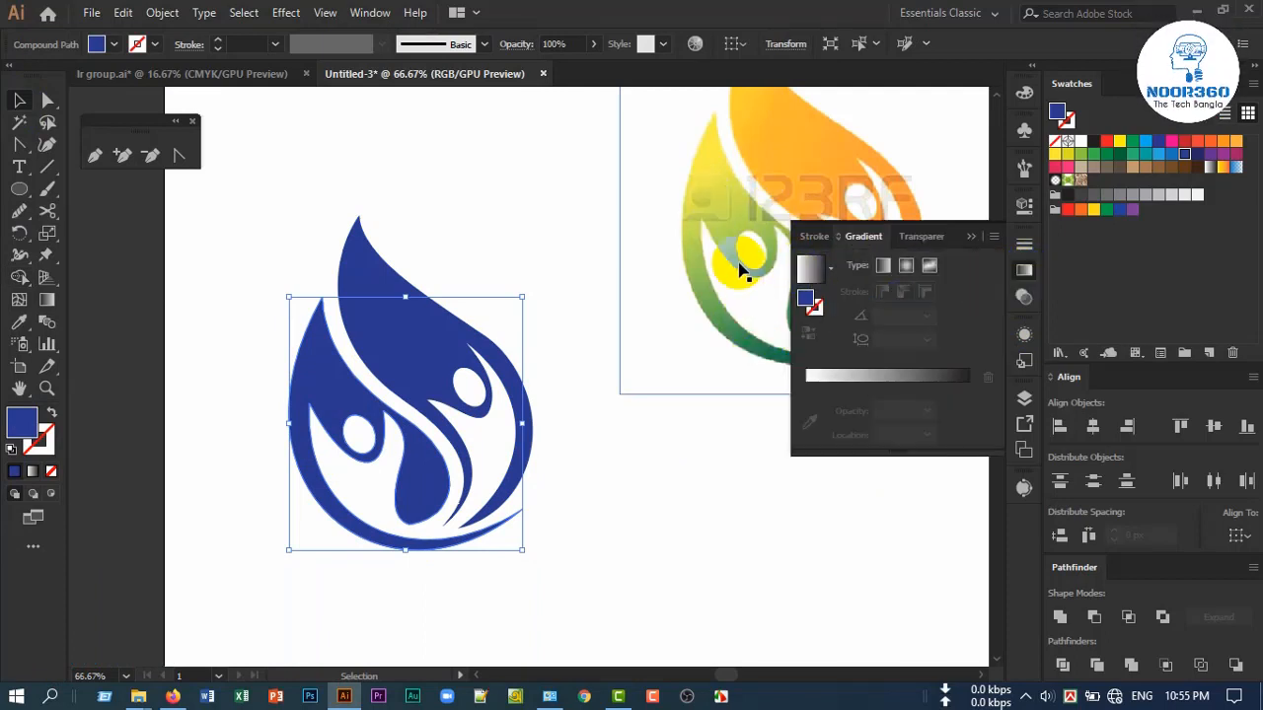
{"action": "left_click_drag", "start_coordinate": [735, 286], "coordinate": [586, 318]}
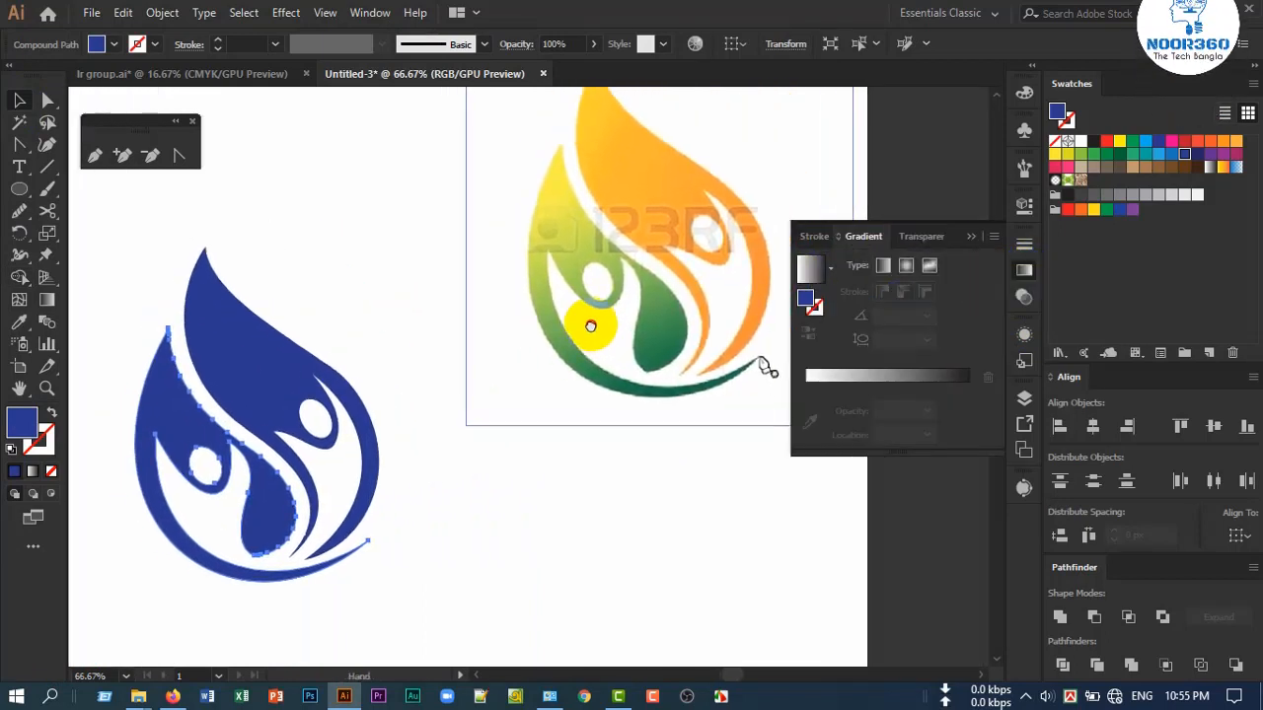
{"action": "left_click_drag", "start_coordinate": [624, 252], "coordinate": [601, 277]}
{"action": "left_click", "coordinate": [203, 454]}
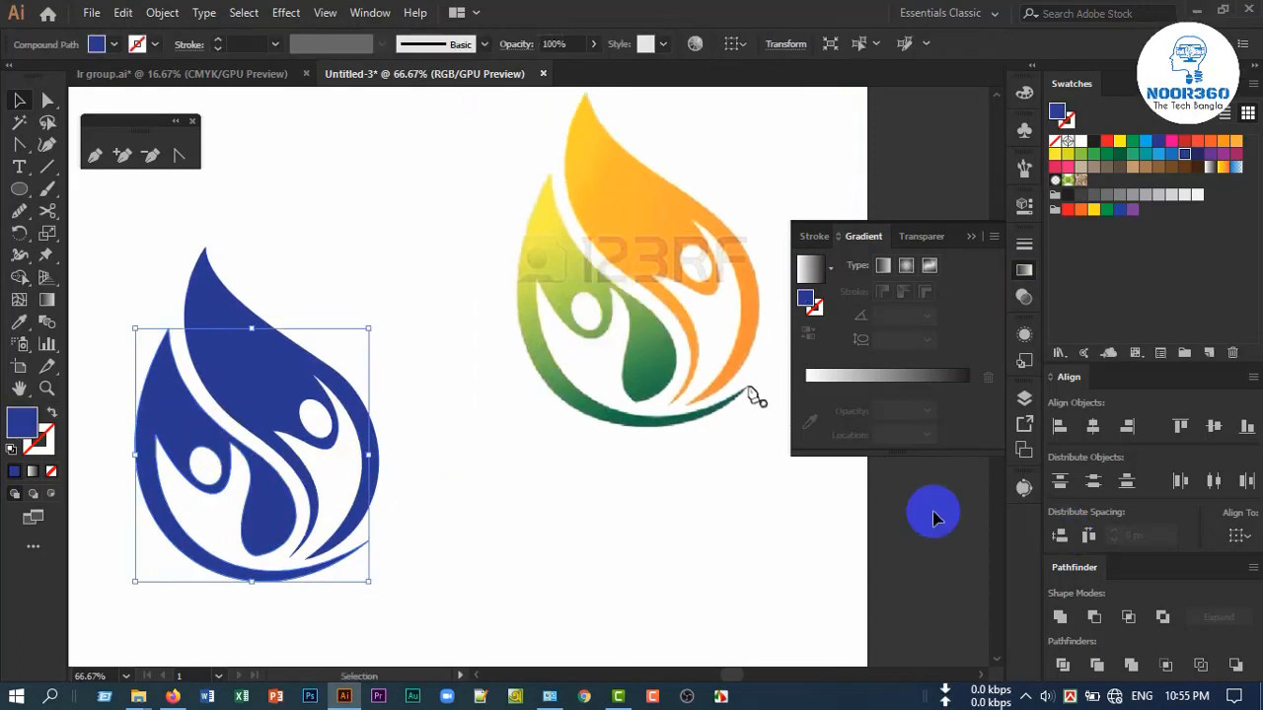
{"action": "left_click", "coordinate": [827, 392]}
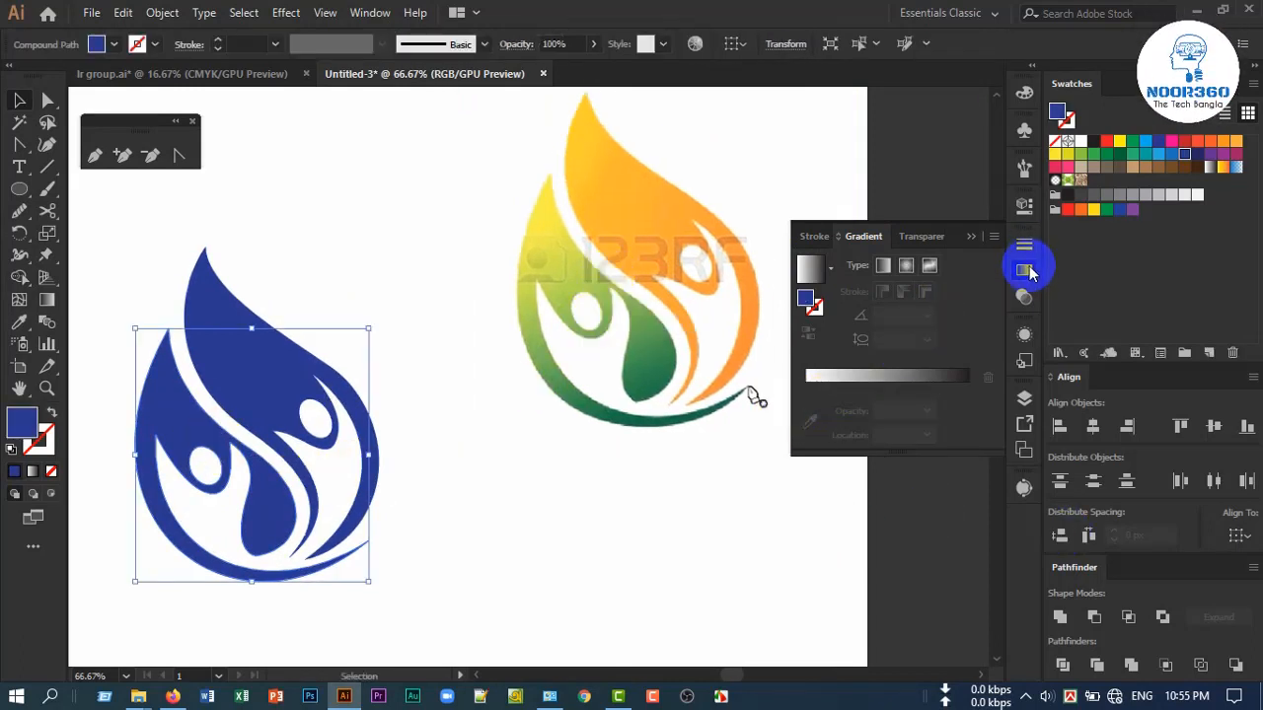
{"action": "left_click", "coordinate": [580, 97]}
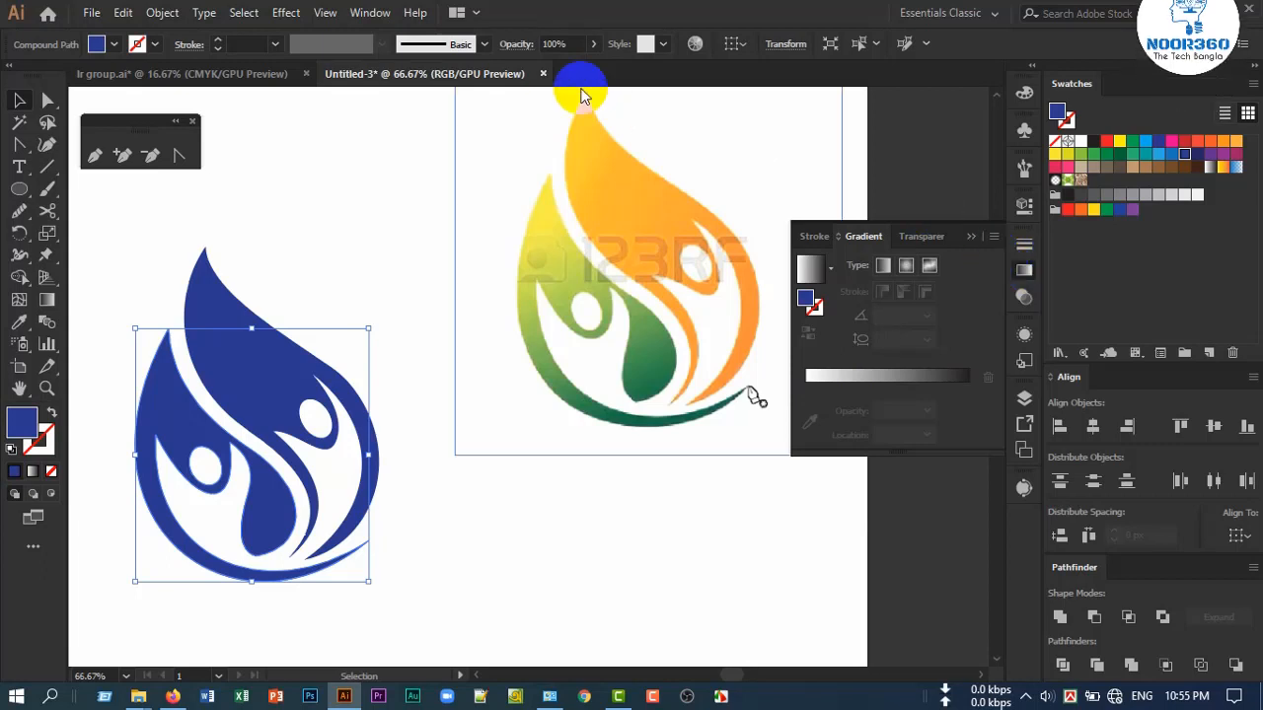
{"action": "left_click", "coordinate": [549, 166]}
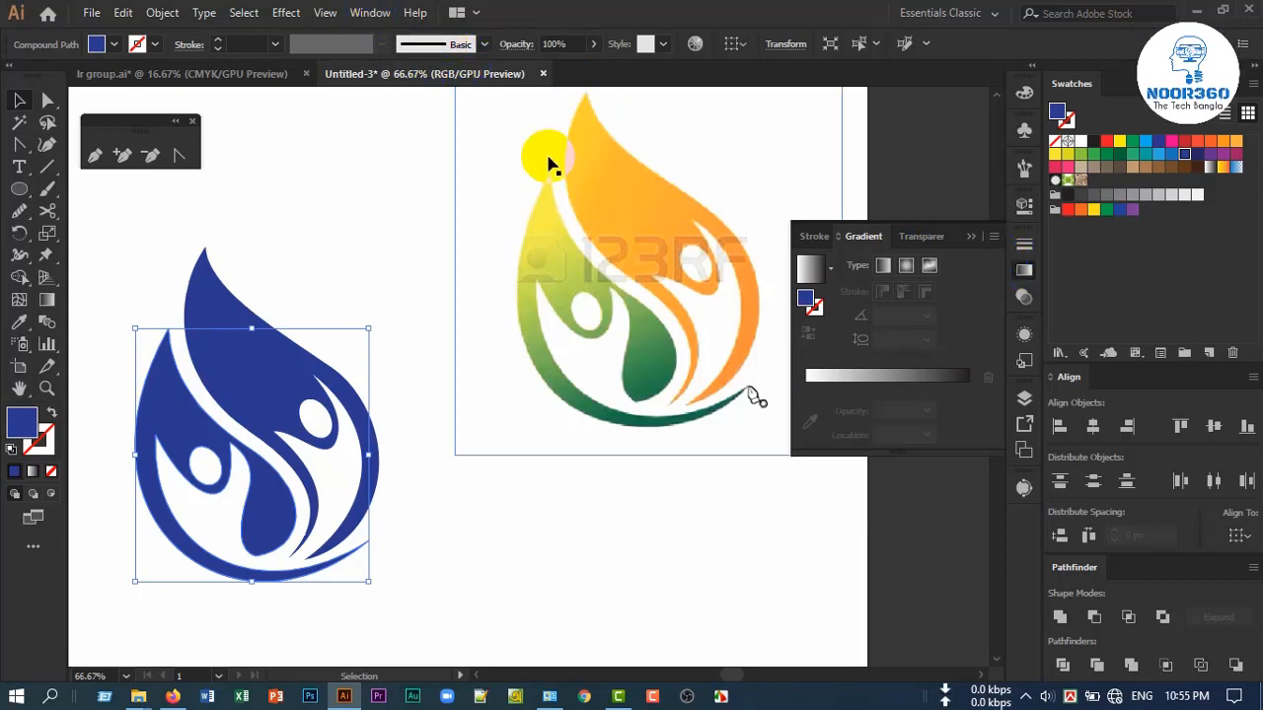
{"action": "left_click", "coordinate": [853, 383]}
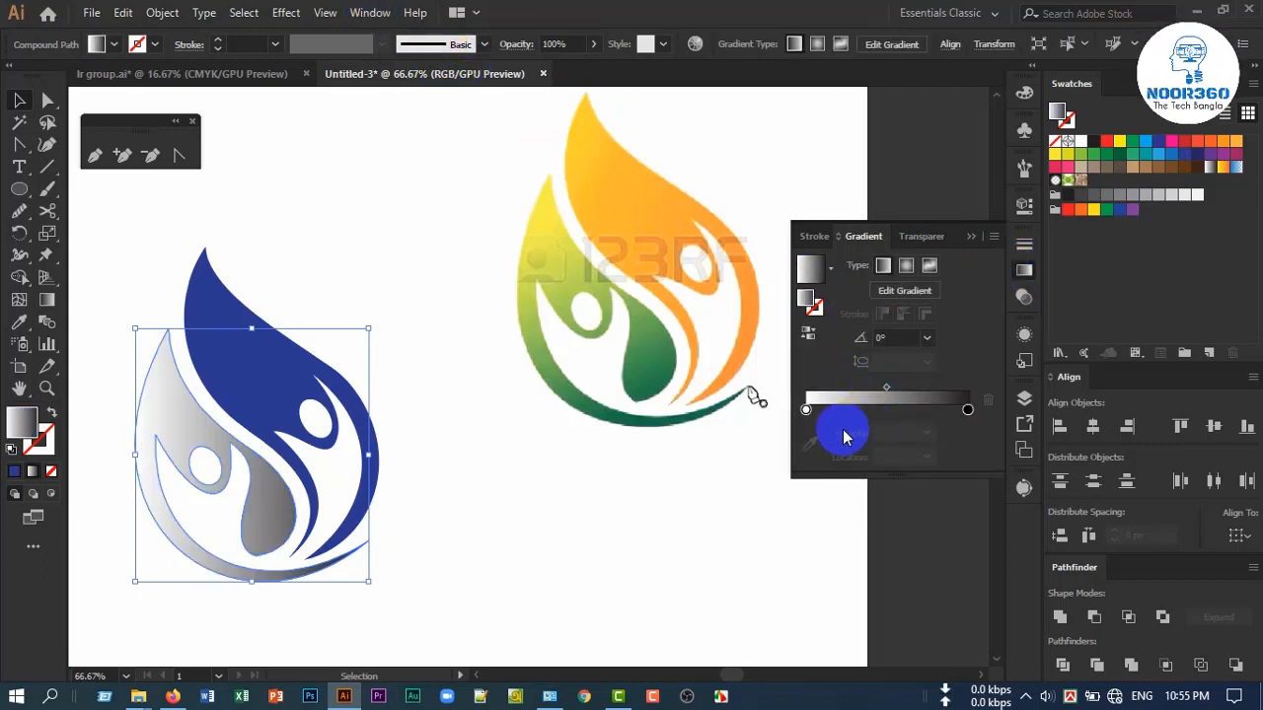
Set the gradient's first stop to yellow sampled from the reference and add a sampled mid-green stop at 49.16%
{"action": "left_click", "coordinate": [806, 409]}
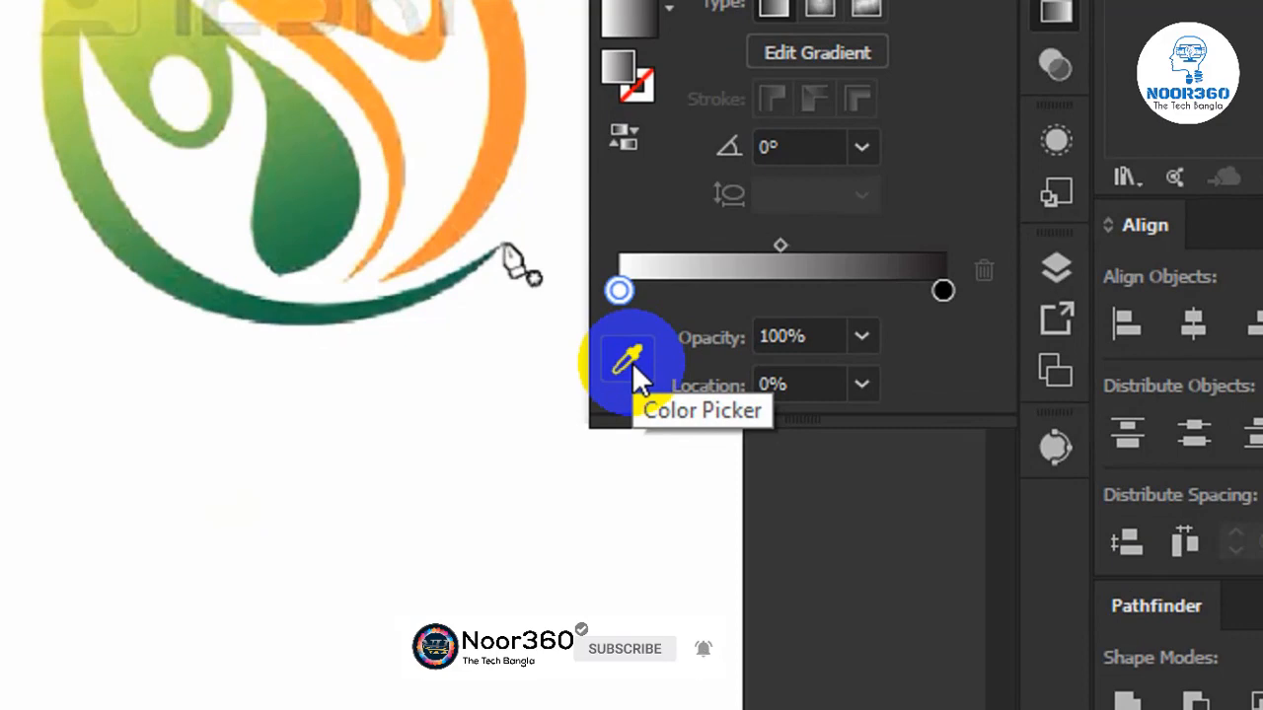
{"action": "left_click", "coordinate": [631, 362]}
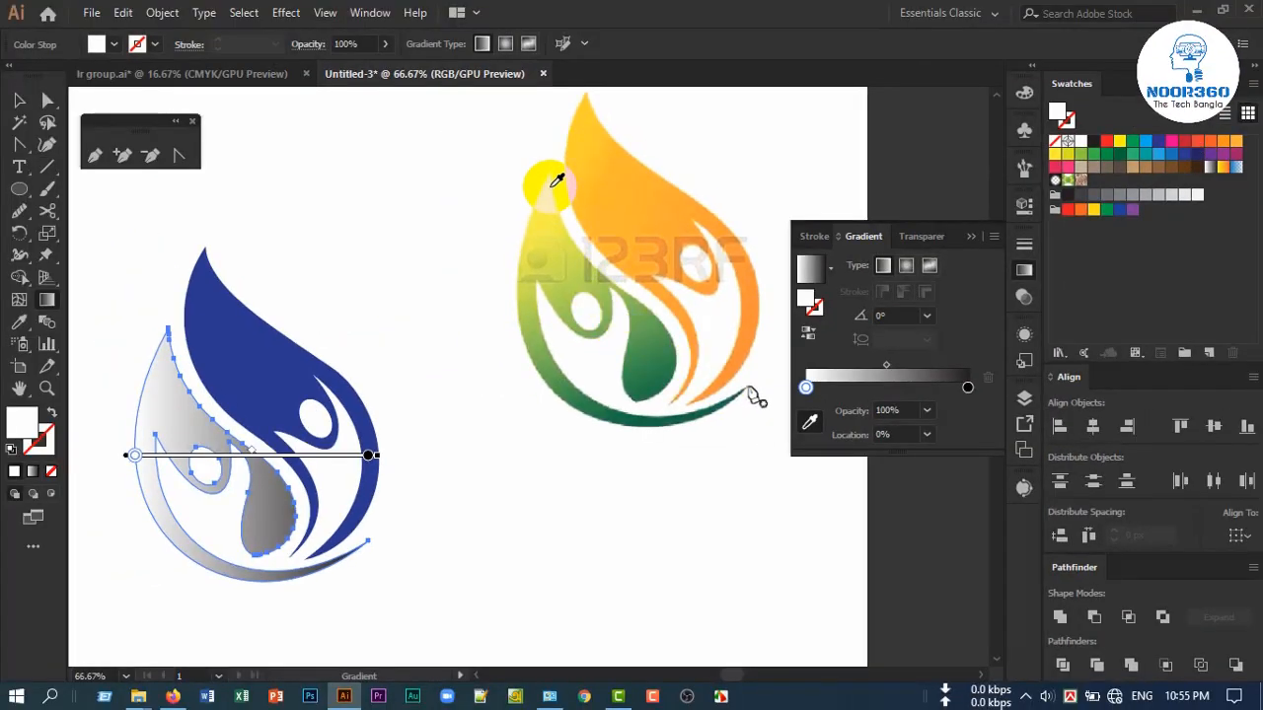
{"action": "left_click", "coordinate": [554, 180]}
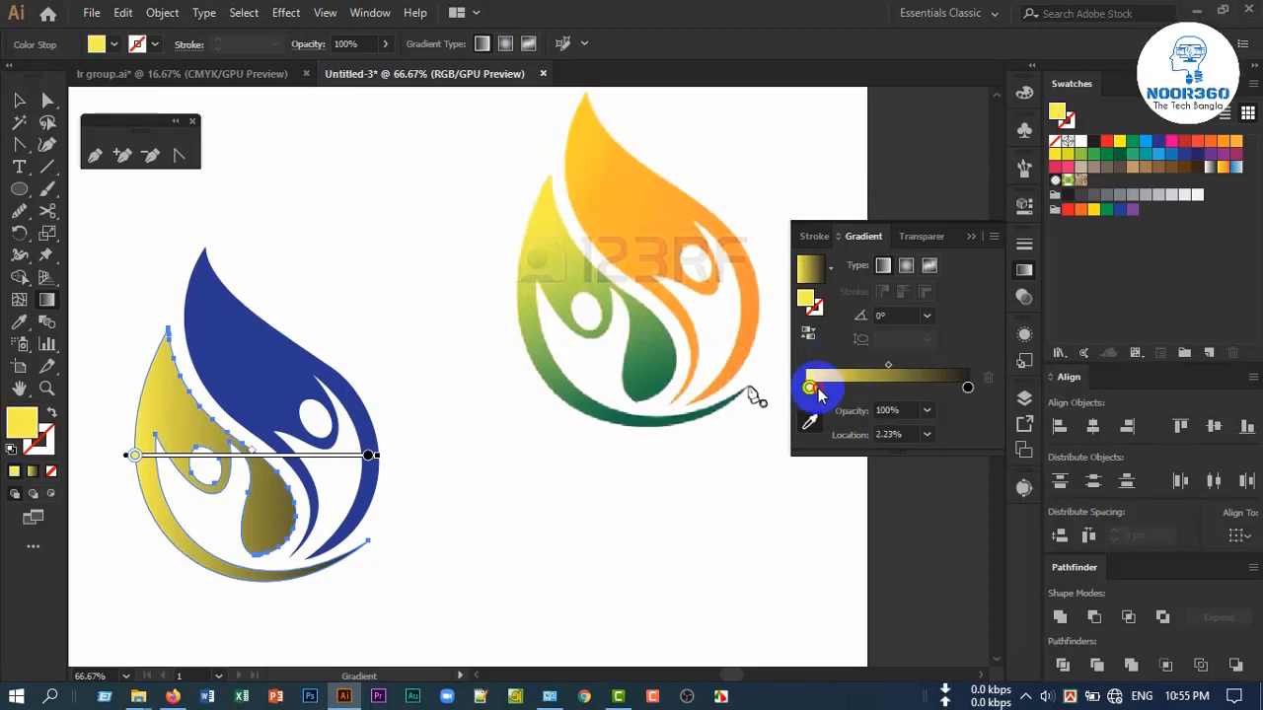
{"action": "left_click_drag", "start_coordinate": [809, 388], "coordinate": [888, 393]}
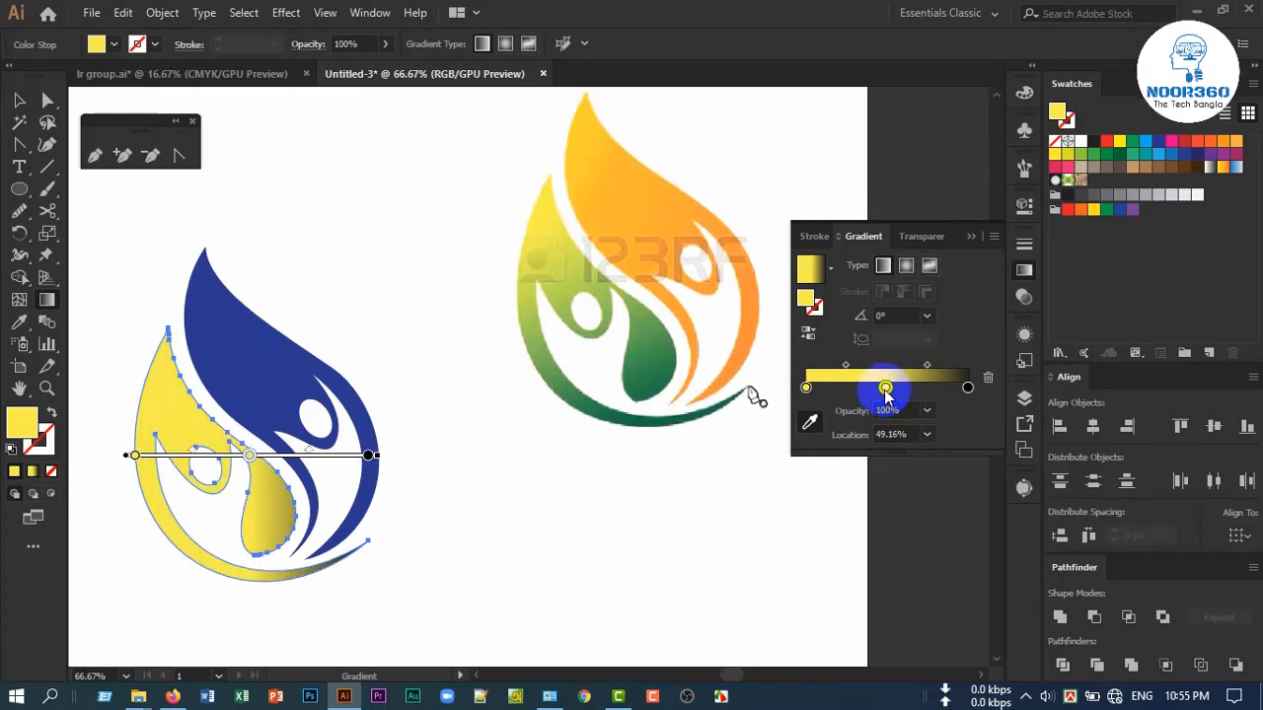
{"action": "left_click", "coordinate": [810, 424]}
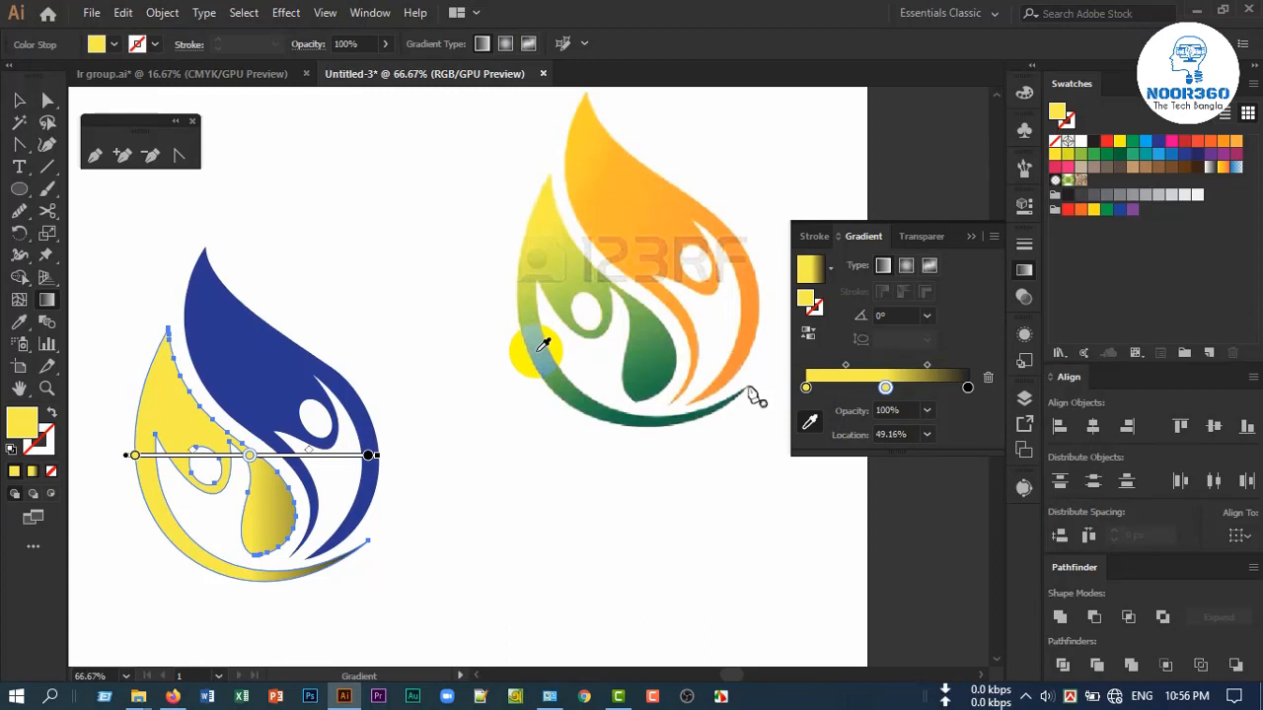
{"action": "left_click", "coordinate": [542, 345]}
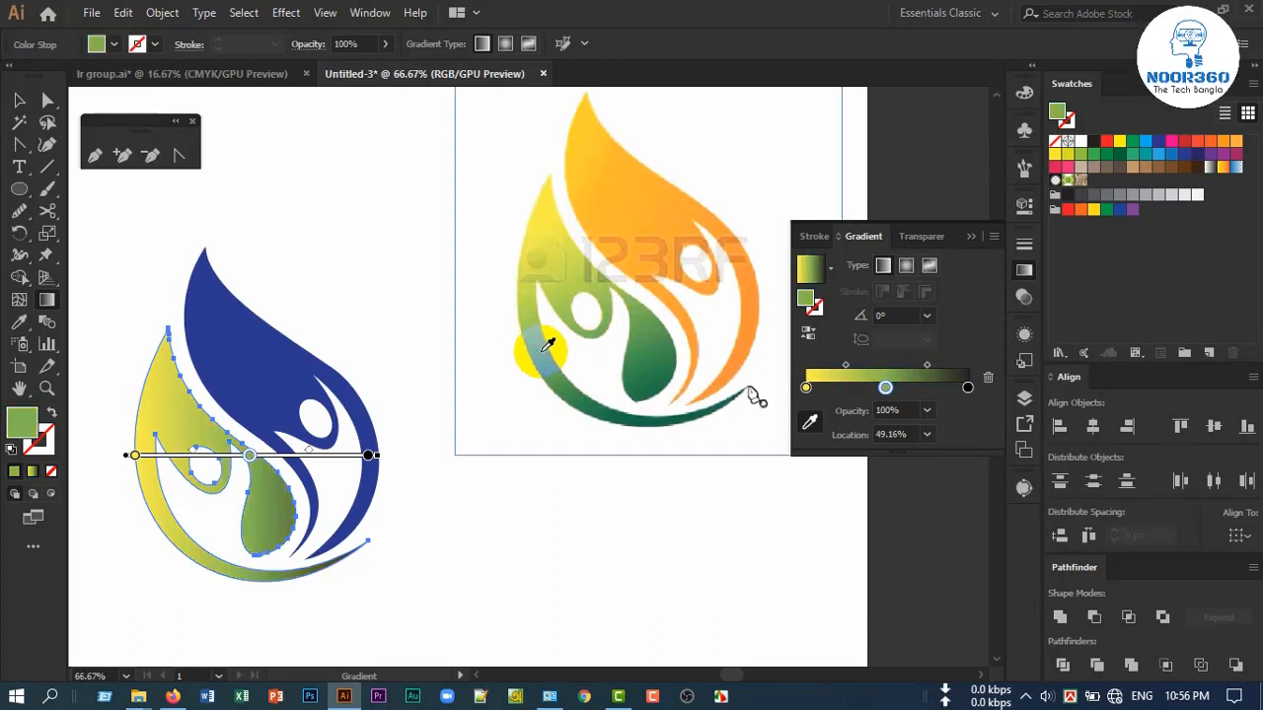
Set the gradient's black end stop to dark green sampled from the reference's bottom curve
{"action": "left_click", "coordinate": [968, 387]}
{"action": "left_click", "coordinate": [809, 422]}
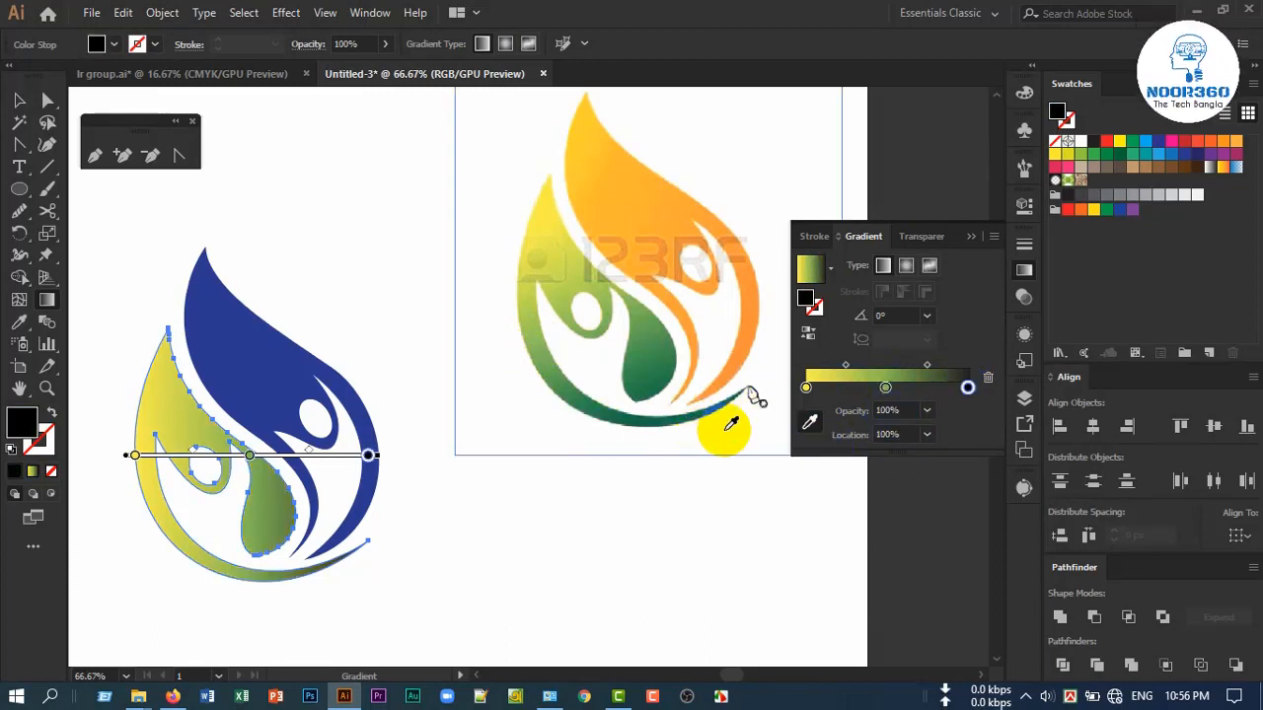
{"action": "scroll", "coordinate": [655, 392], "scroll_direction": "up", "scroll_amount": 2}
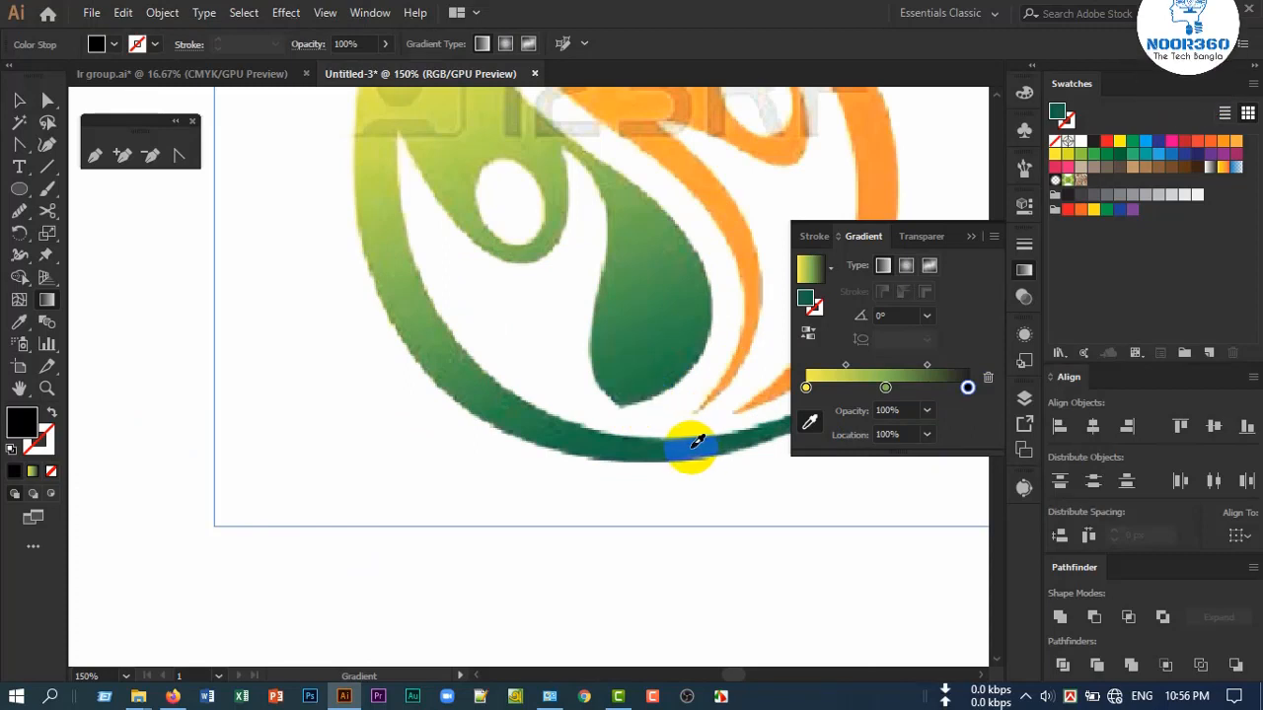
{"action": "left_click", "coordinate": [697, 441]}
{"action": "scroll", "coordinate": [697, 441], "scroll_direction": "down", "scroll_amount": 3}
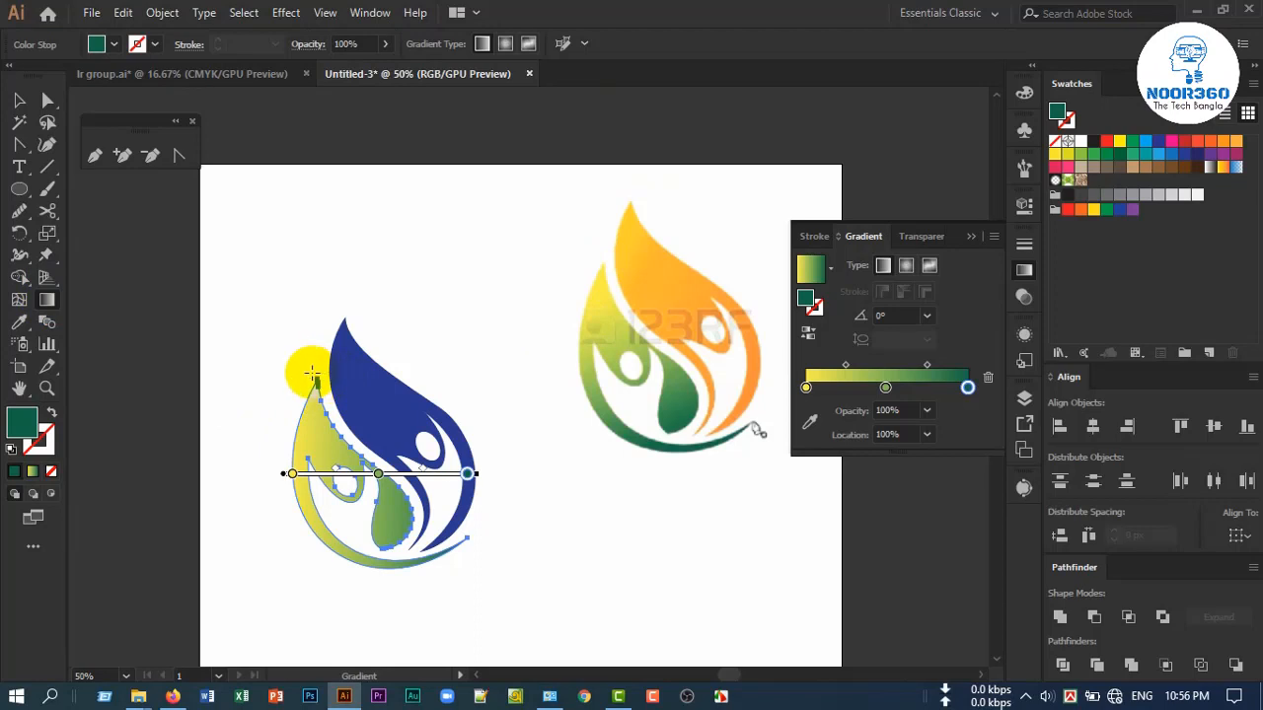
Redirect the green figure's gradient diagonally from its upper tip to the bottom curve, at about -64°
{"action": "mouse_move", "coordinate": [309, 377]}
{"action": "left_mouse_down"}
{"action": "mouse_move", "coordinate": [339, 511]}
{"action": "mouse_move", "coordinate": [390, 532]}
{"action": "mouse_move", "coordinate": [400, 551]}
{"action": "left_mouse_up"}
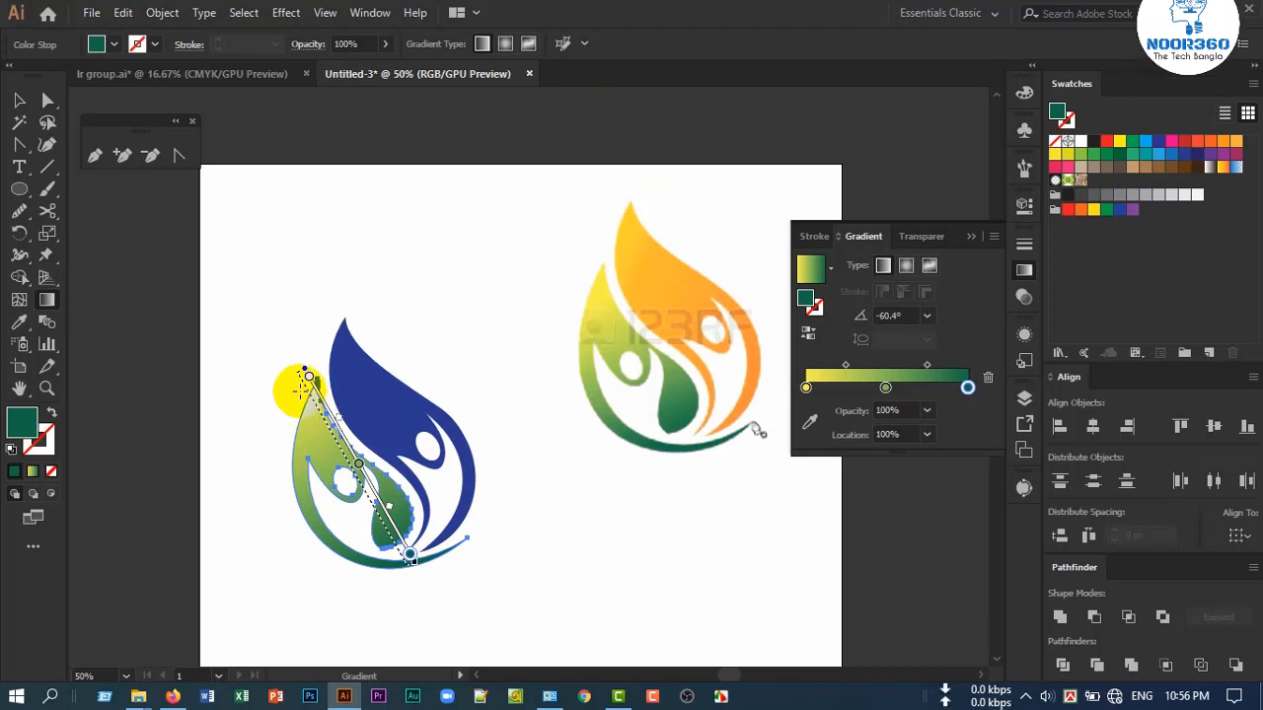
{"action": "left_click_drag", "start_coordinate": [301, 390], "coordinate": [347, 496]}
{"action": "mouse_move", "coordinate": [393, 560]}
{"action": "left_mouse_down"}
{"action": "mouse_move", "coordinate": [408, 572]}
{"action": "mouse_move", "coordinate": [389, 569]}
{"action": "left_mouse_up"}
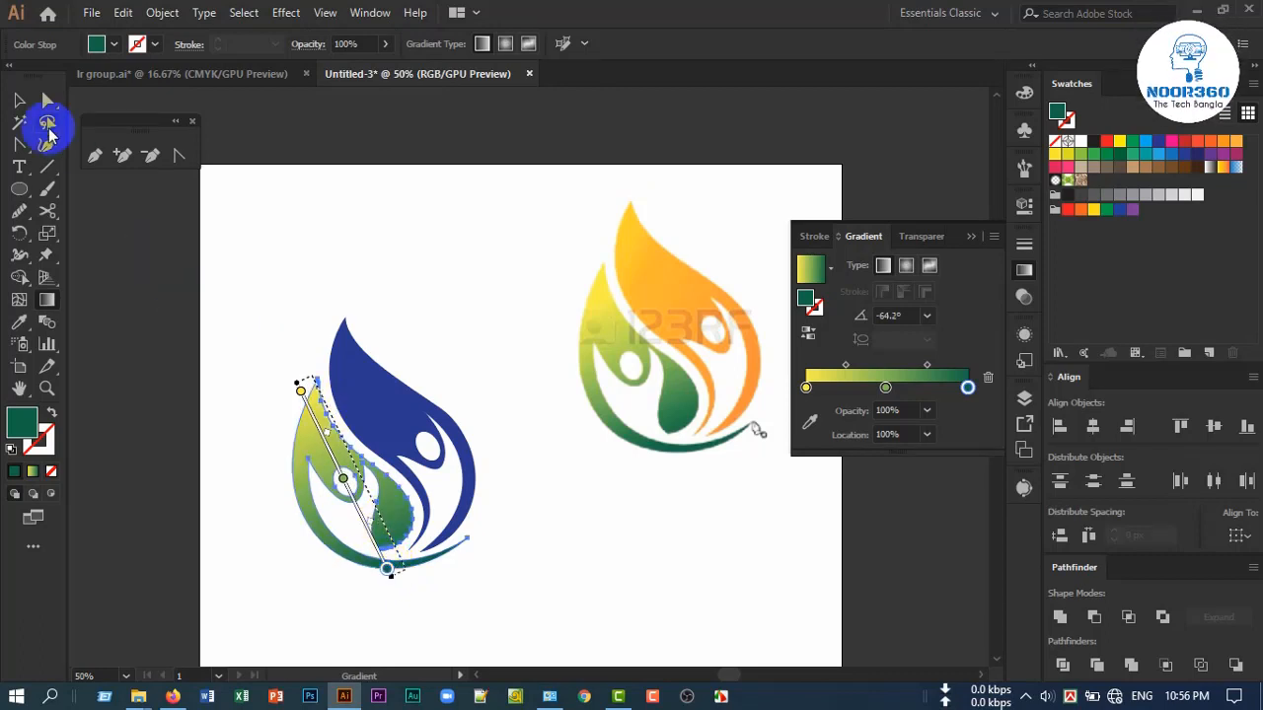
Select the blue upper figure and fill it with the same yellow-to-green gradient
{"action": "left_click", "coordinate": [17, 103]}
{"action": "left_click", "coordinate": [353, 267]}
{"action": "left_click", "coordinate": [393, 402]}
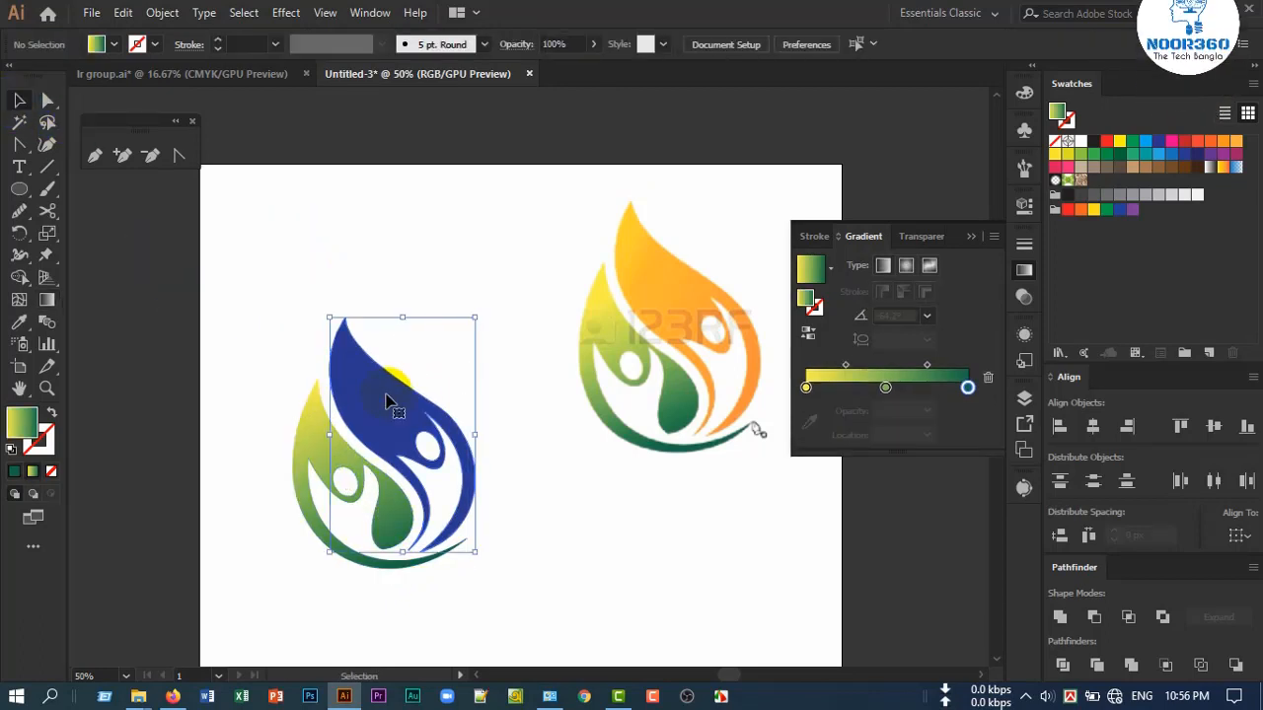
{"action": "left_click", "coordinate": [835, 405]}
{"action": "left_click", "coordinate": [850, 378]}
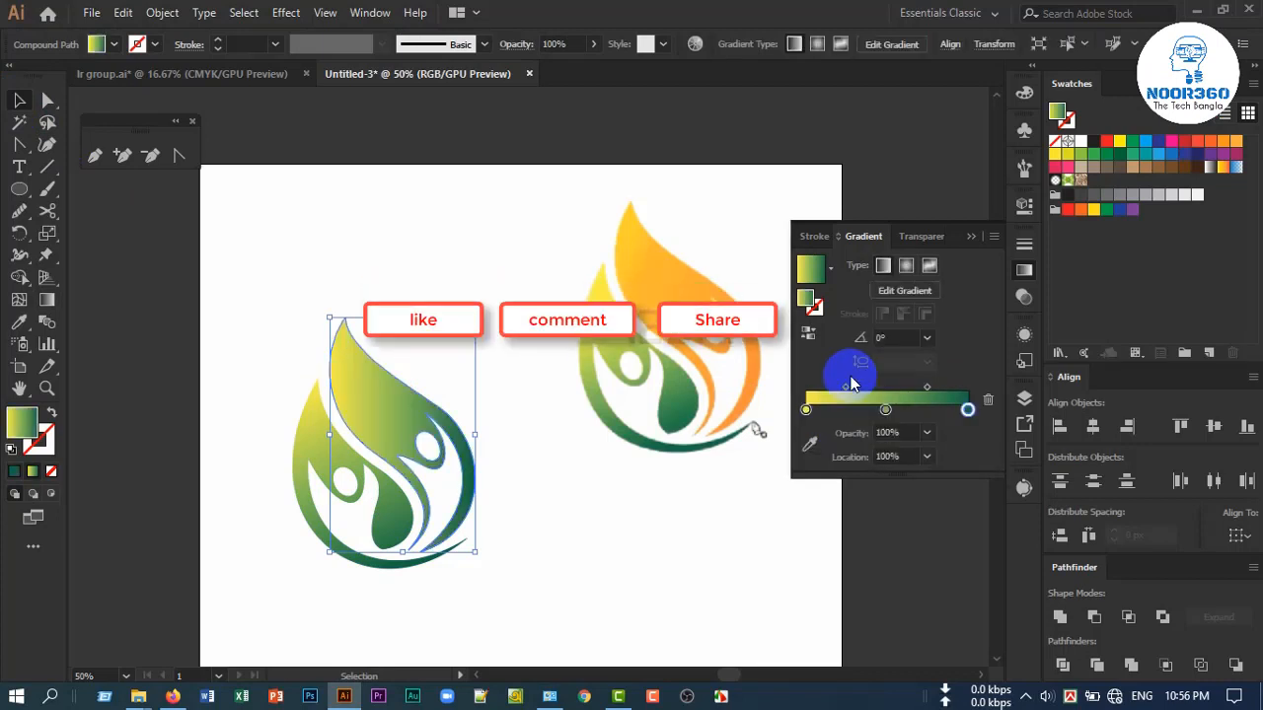
Recolour the upper figure's first gradient stop golden yellow and middle stop orange, sampled from the reference's orange shape
{"action": "left_click", "coordinate": [806, 411]}
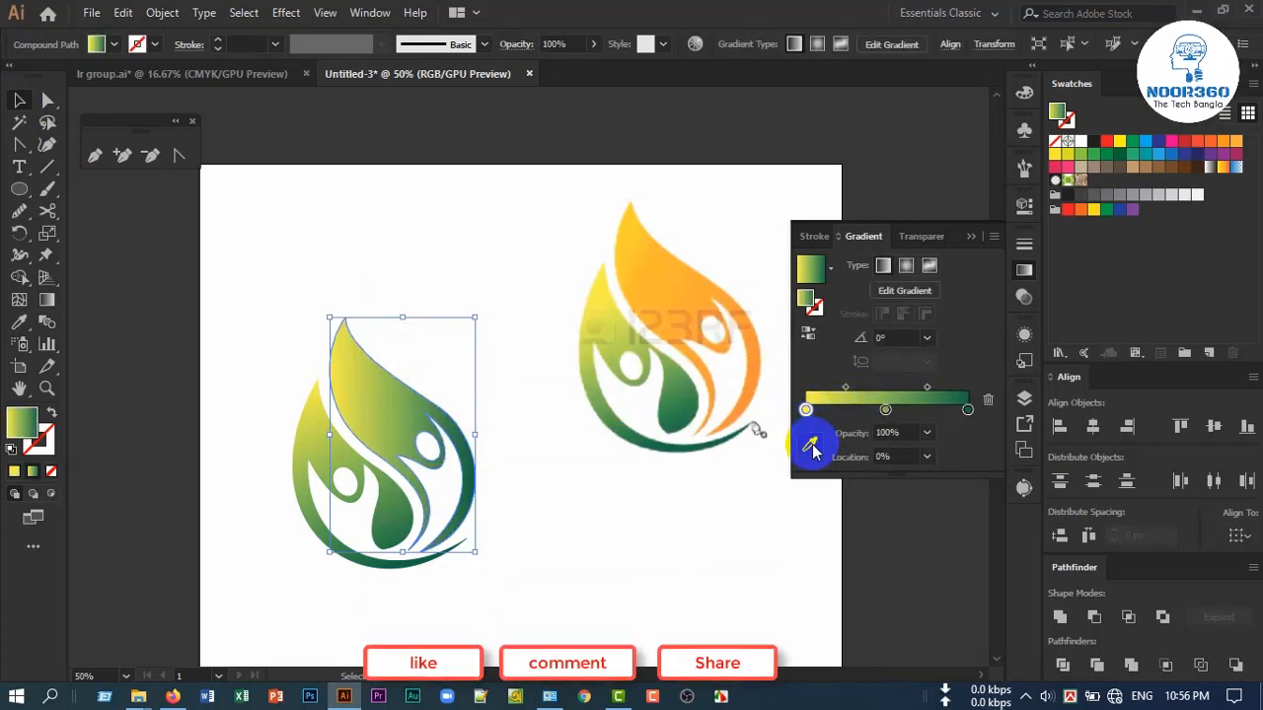
{"action": "left_click", "coordinate": [810, 447]}
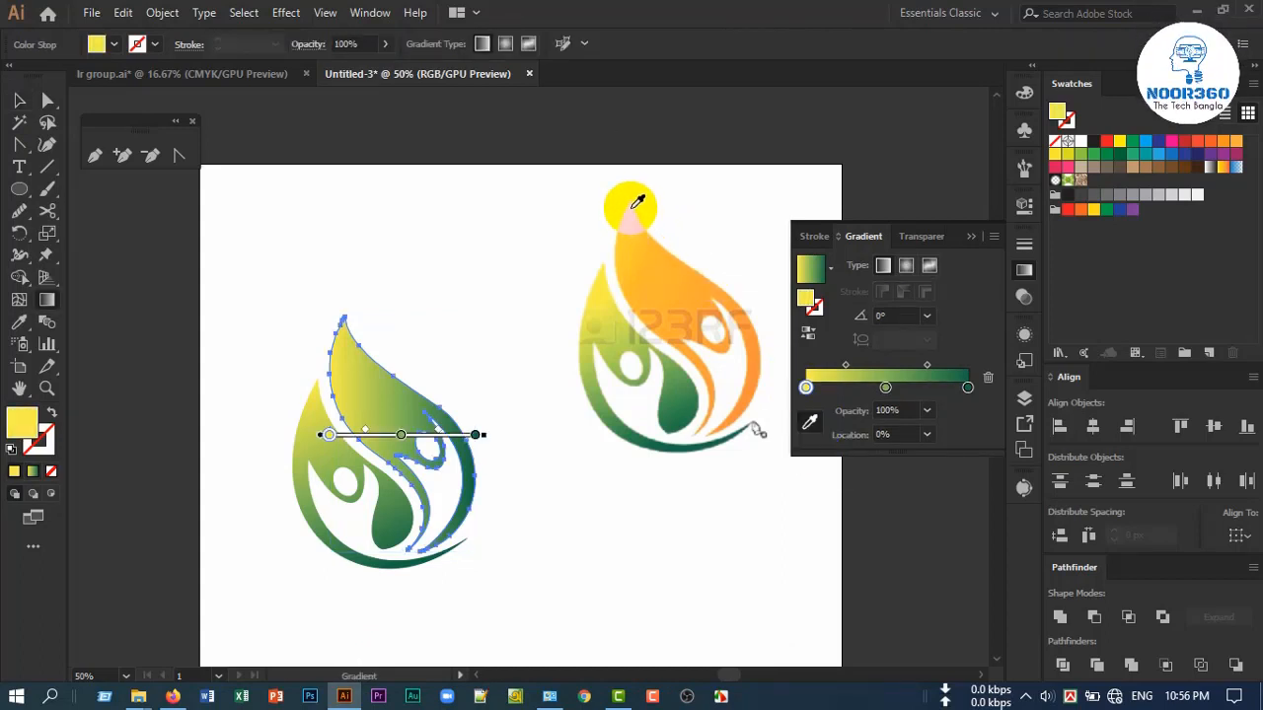
{"action": "left_click", "coordinate": [637, 204]}
{"action": "left_click", "coordinate": [894, 407]}
{"action": "left_click", "coordinate": [885, 388]}
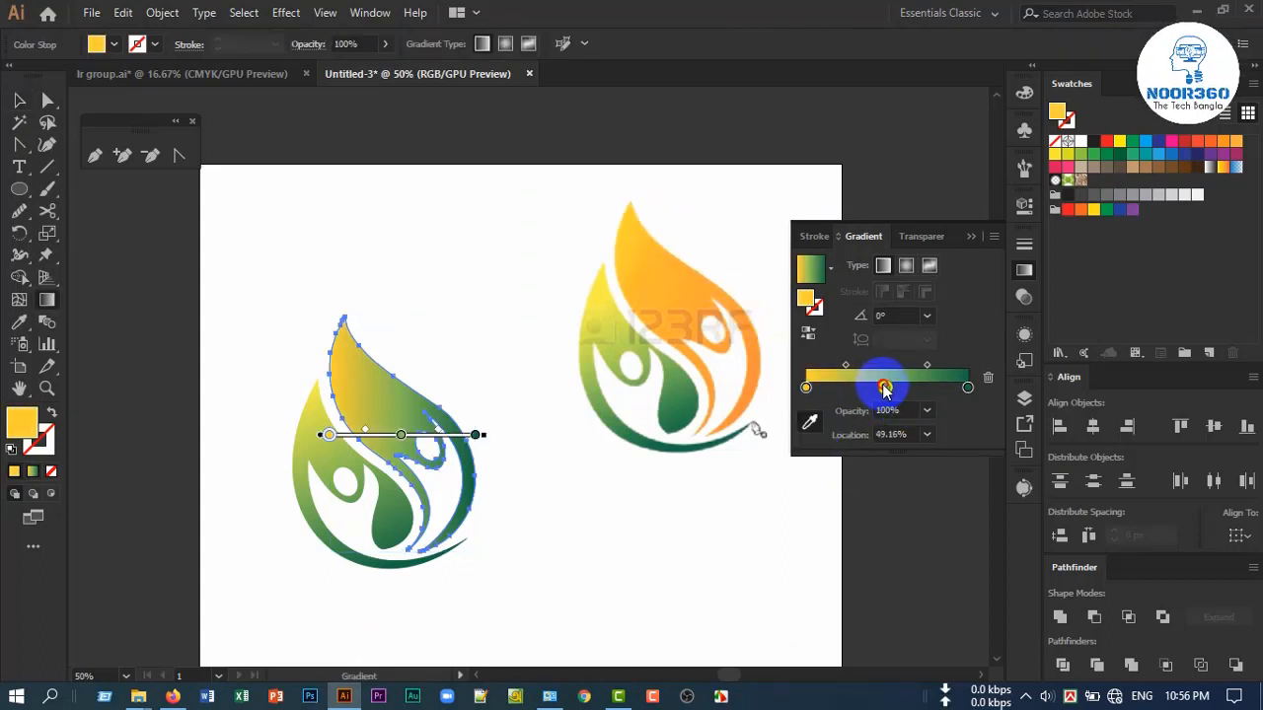
{"action": "left_click", "coordinate": [700, 296]}
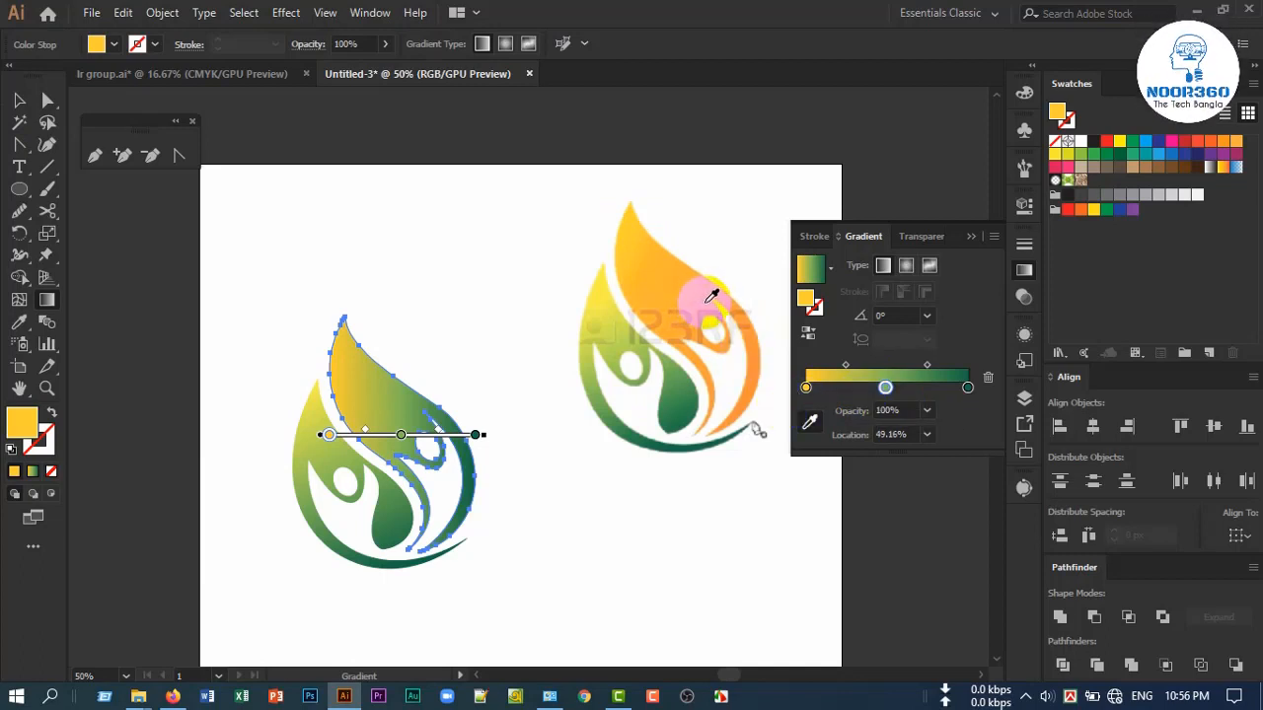
Set the upper figure's end gradient stop to the orange sampled from the reference's lower tail, and close the gradient settings
{"action": "left_click", "coordinate": [949, 389]}
{"action": "left_click", "coordinate": [968, 386]}
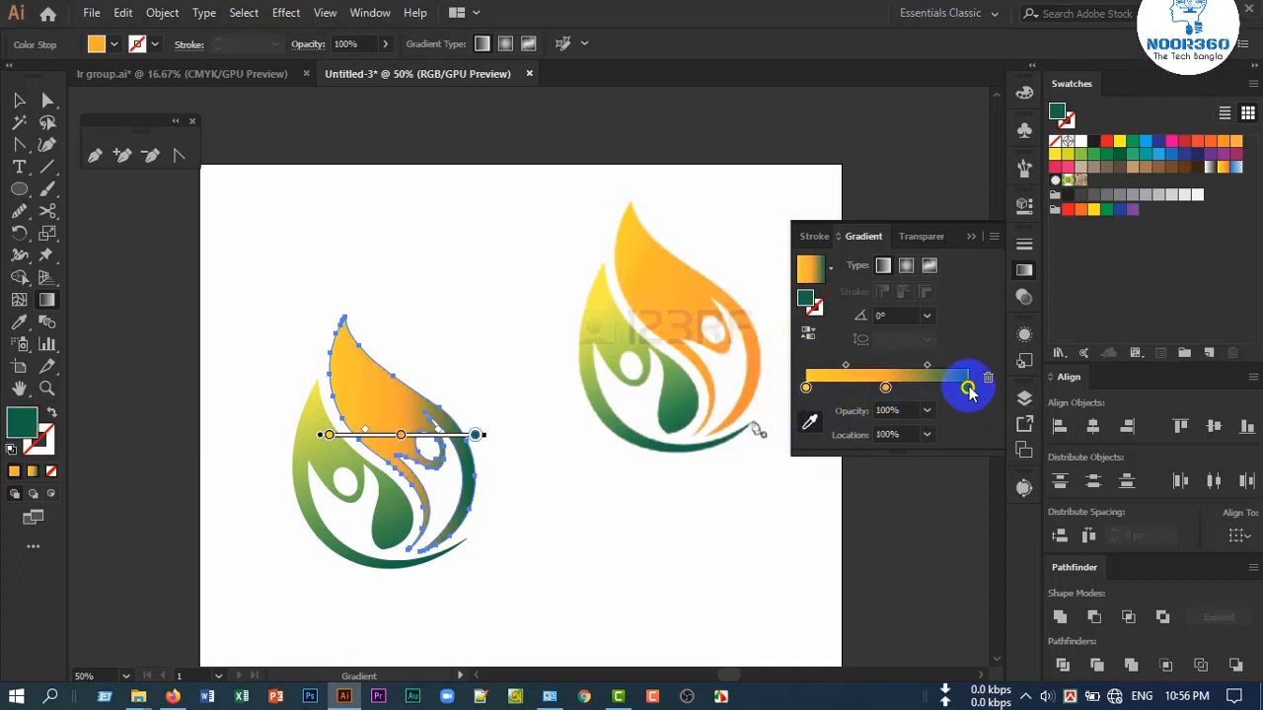
{"action": "left_click", "coordinate": [727, 426]}
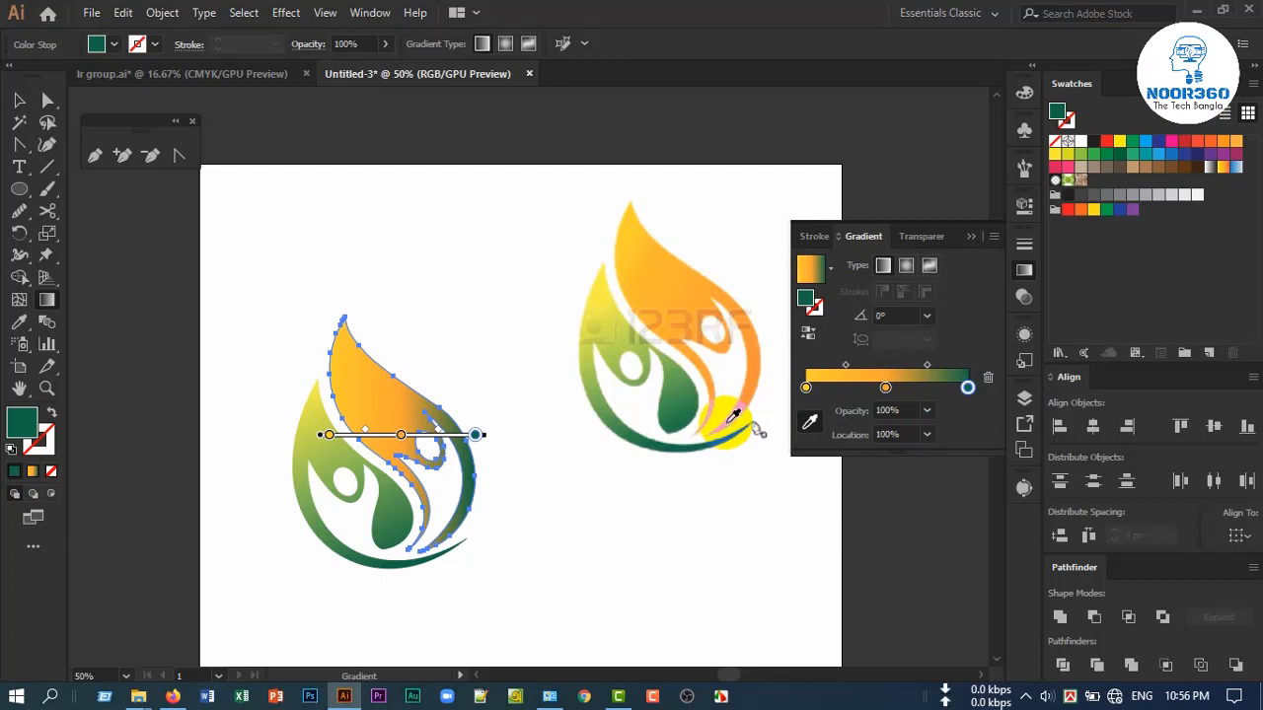
{"action": "left_click", "coordinate": [727, 425]}
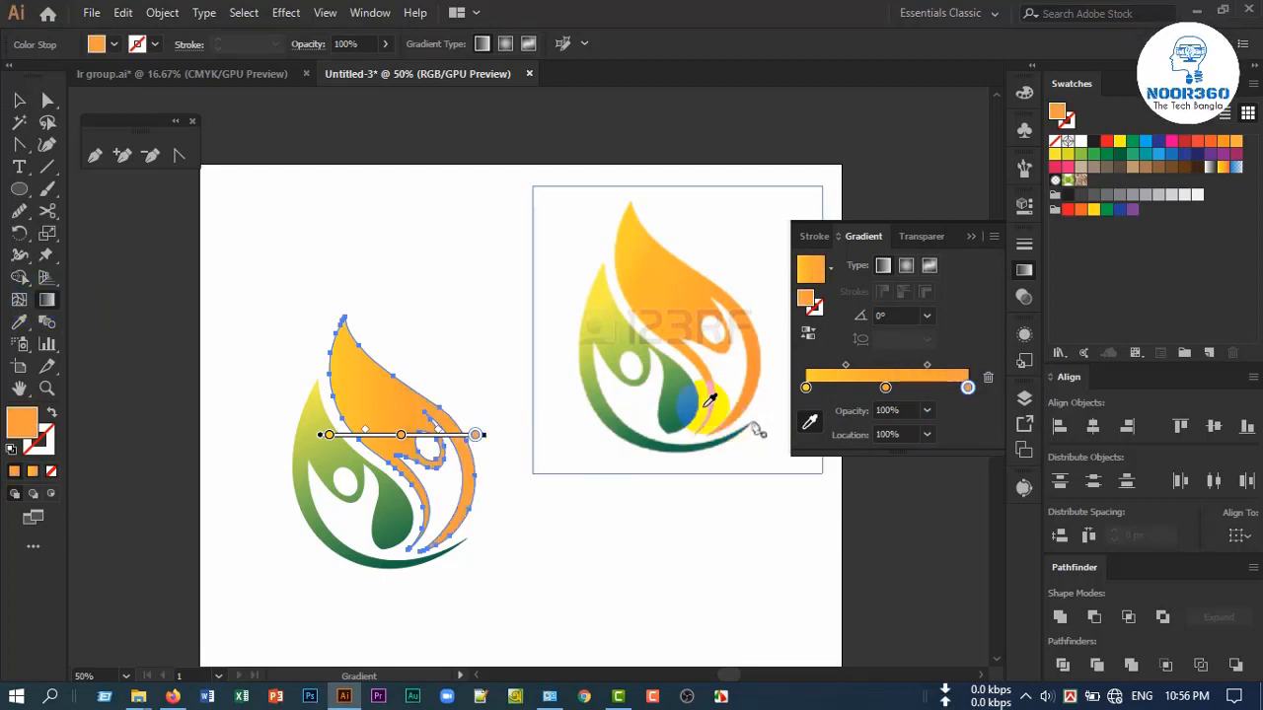
{"action": "left_click", "coordinate": [808, 427]}
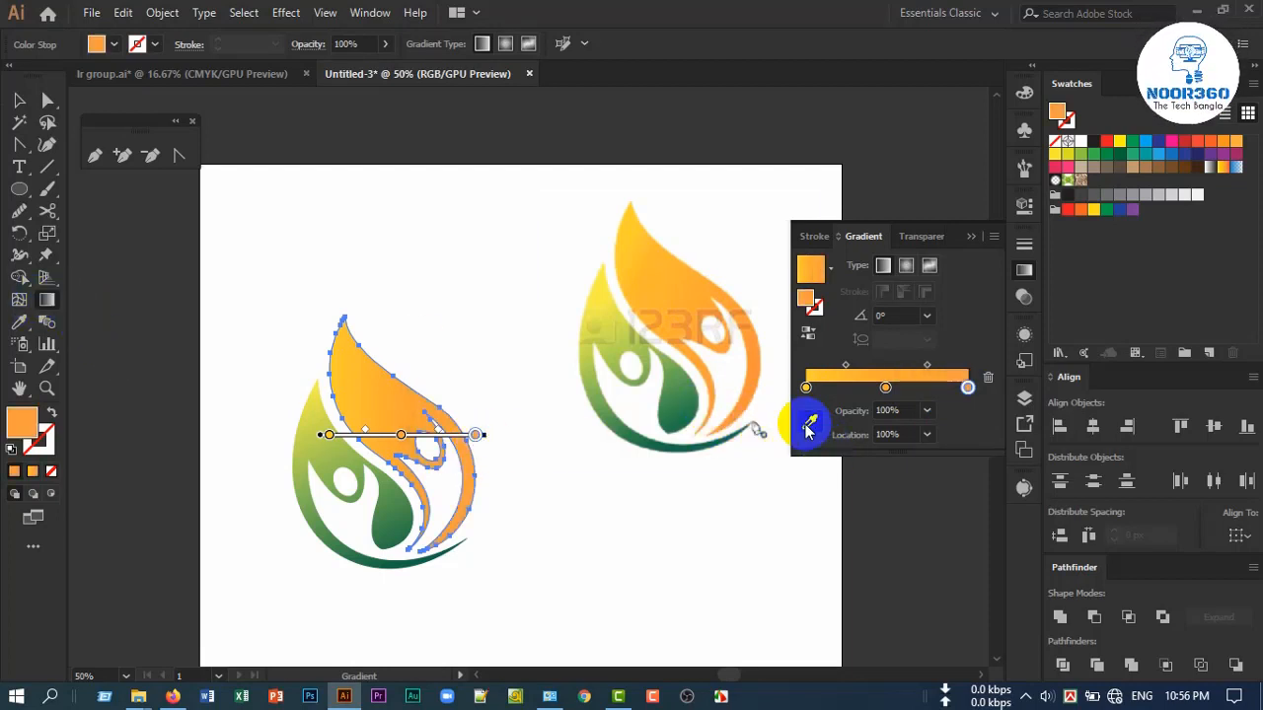
{"action": "left_click", "coordinate": [969, 237]}
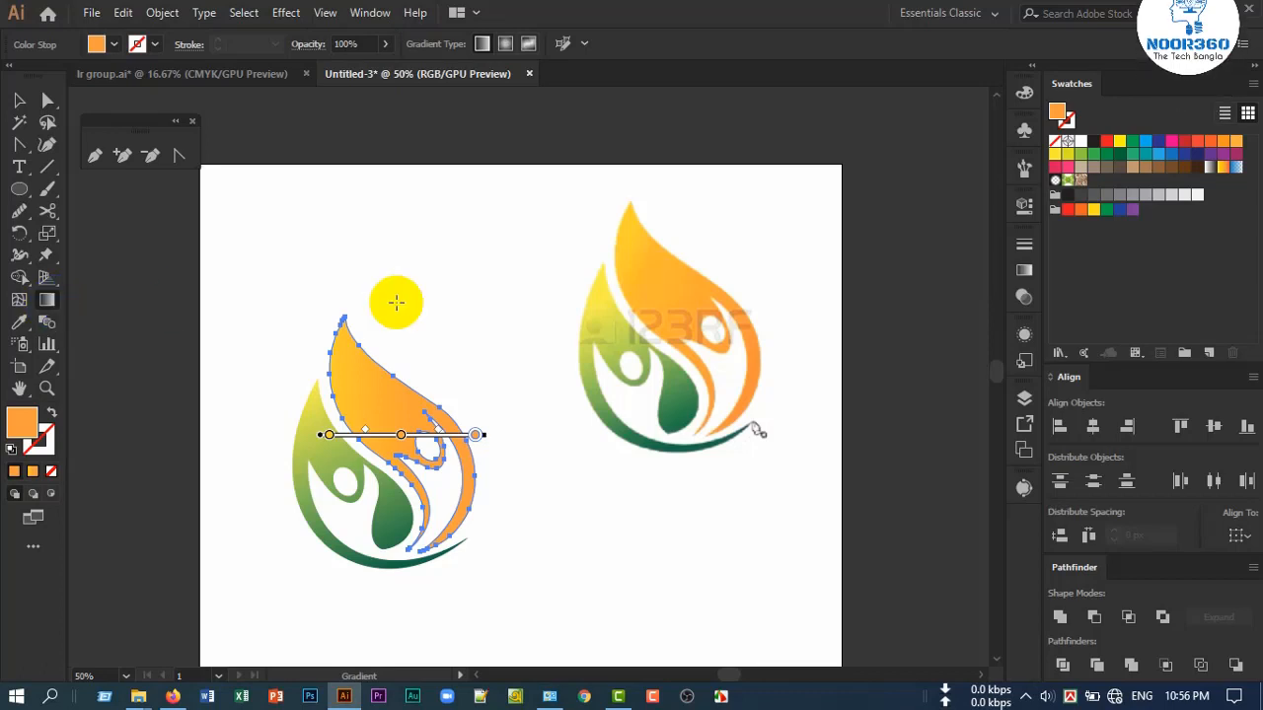
Redirect the orange figure's gradient diagonally from its upper tip to its lower tail, and deselect the figure
{"action": "mouse_move", "coordinate": [351, 315]}
{"action": "left_mouse_down"}
{"action": "mouse_move", "coordinate": [375, 381]}
{"action": "mouse_move", "coordinate": [424, 415]}
{"action": "mouse_move", "coordinate": [471, 528]}
{"action": "left_mouse_up"}
{"action": "left_click_drag", "start_coordinate": [330, 330], "coordinate": [457, 537]}
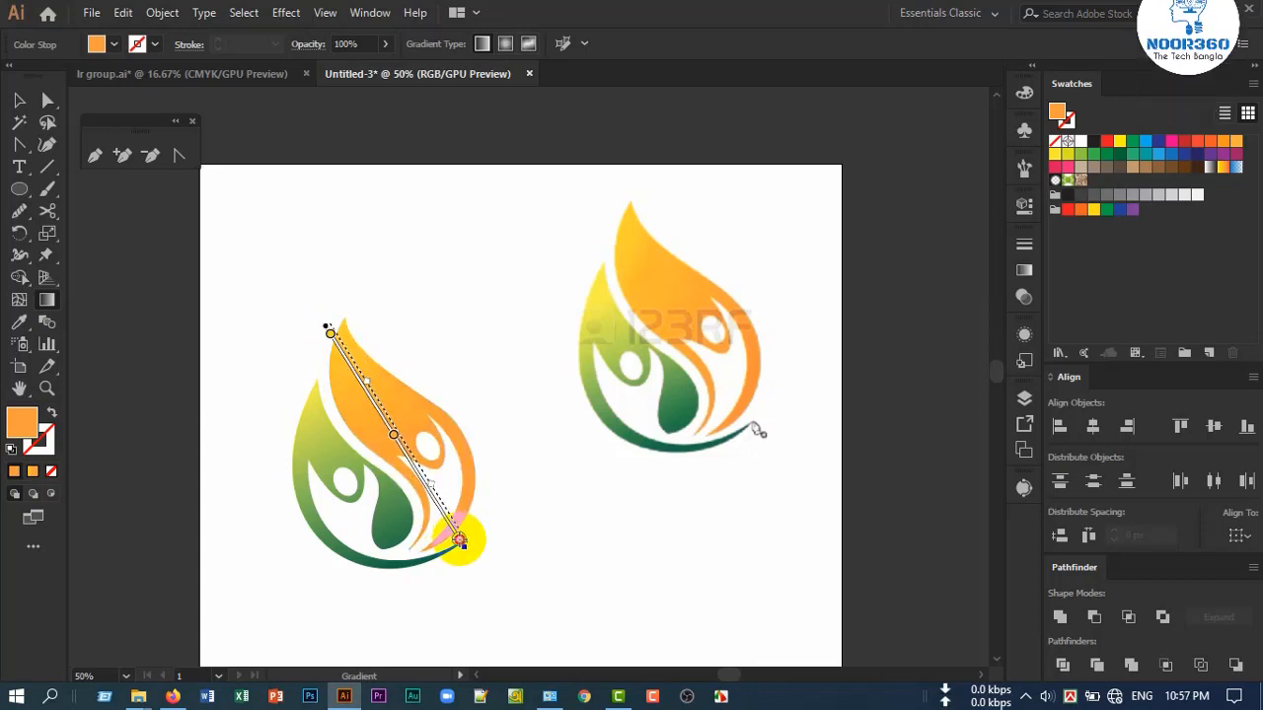
{"action": "left_click_drag", "start_coordinate": [460, 540], "coordinate": [460, 539]}
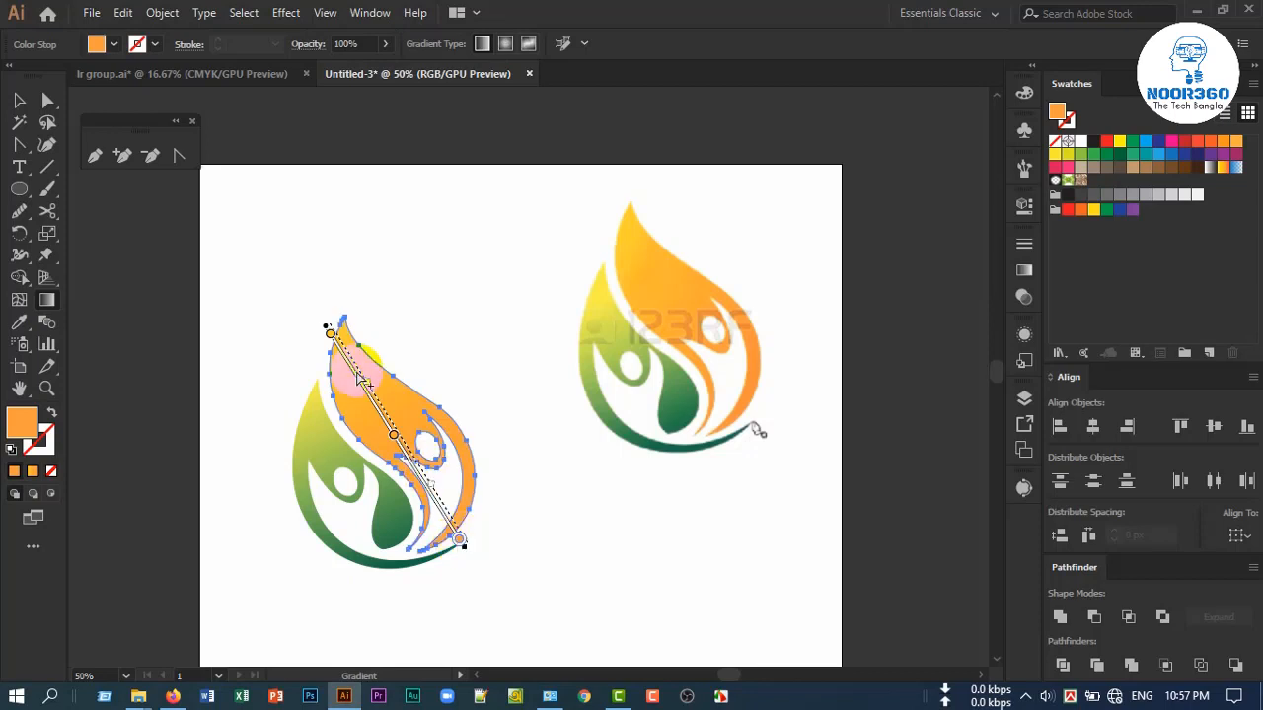
{"action": "left_click", "coordinate": [20, 99]}
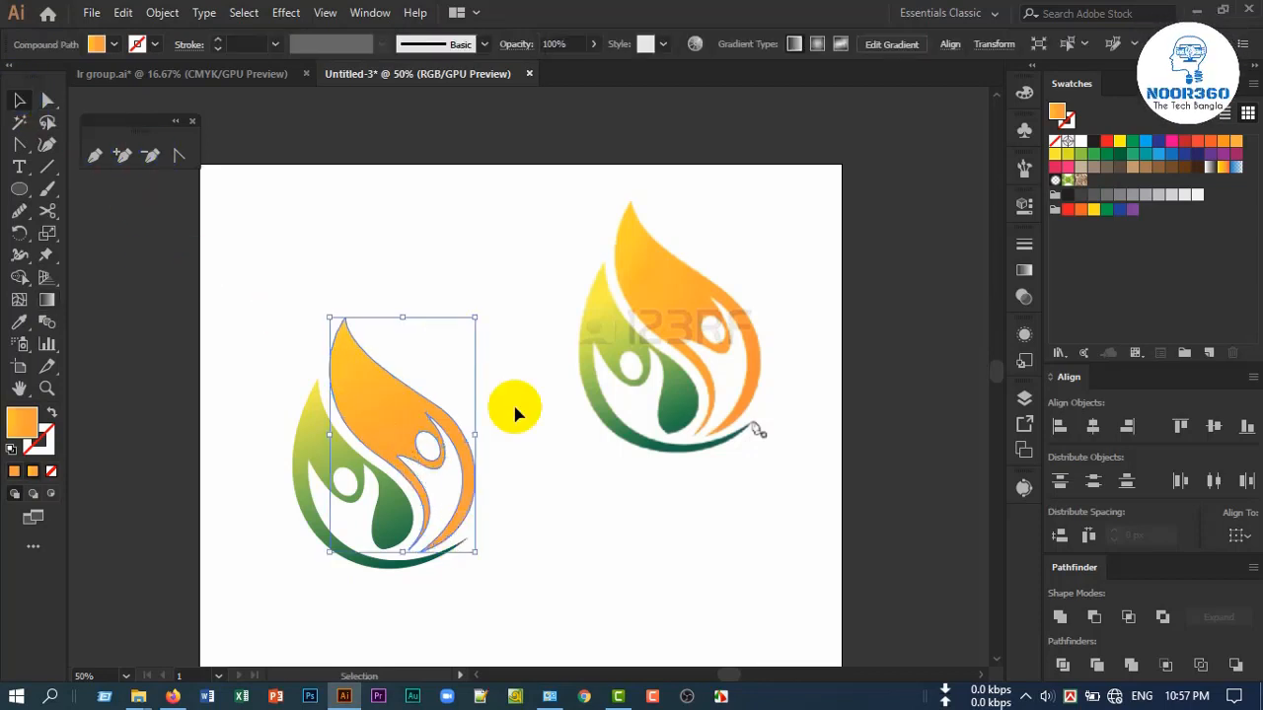
{"action": "left_click", "coordinate": [389, 582]}
Select both gradient figures, group them, and move the group slightly up and to the left
{"action": "scroll", "coordinate": [388, 582], "scroll_direction": "up", "scroll_amount": 1}
{"action": "scroll", "coordinate": [389, 576], "scroll_direction": "down", "scroll_amount": 1}
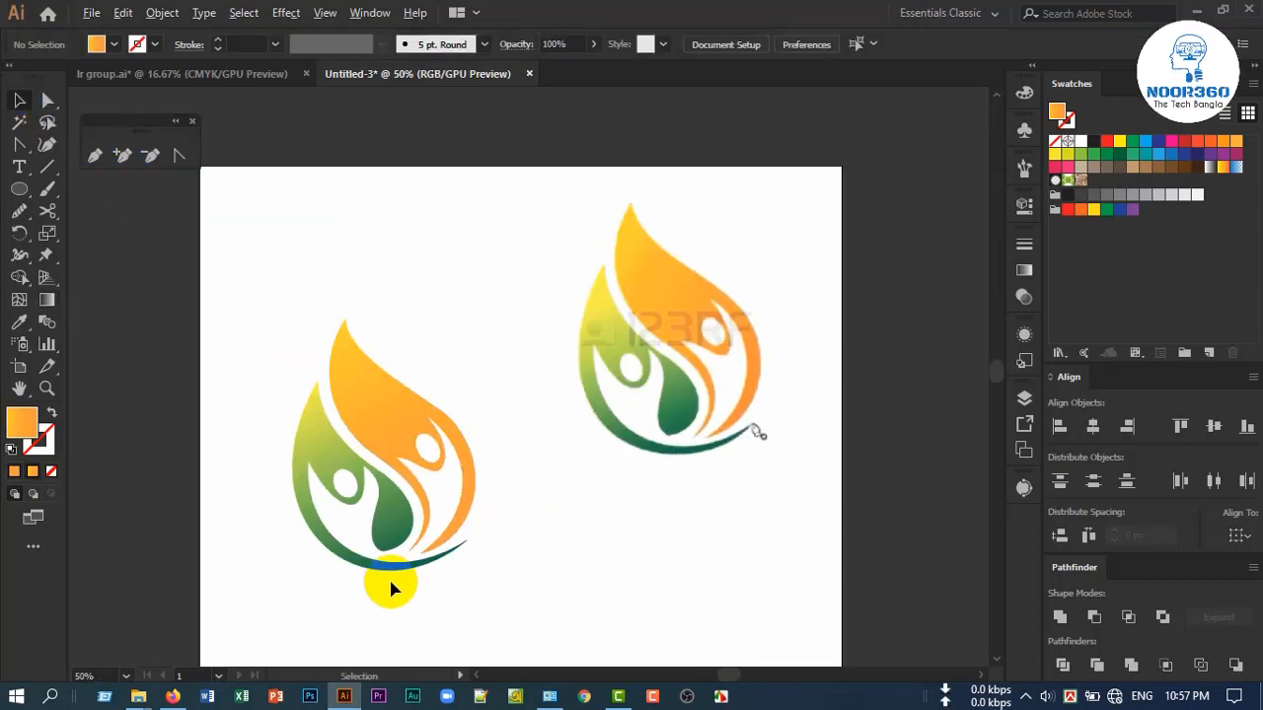
{"action": "left_click_drag", "start_coordinate": [474, 487], "coordinate": [517, 487]}
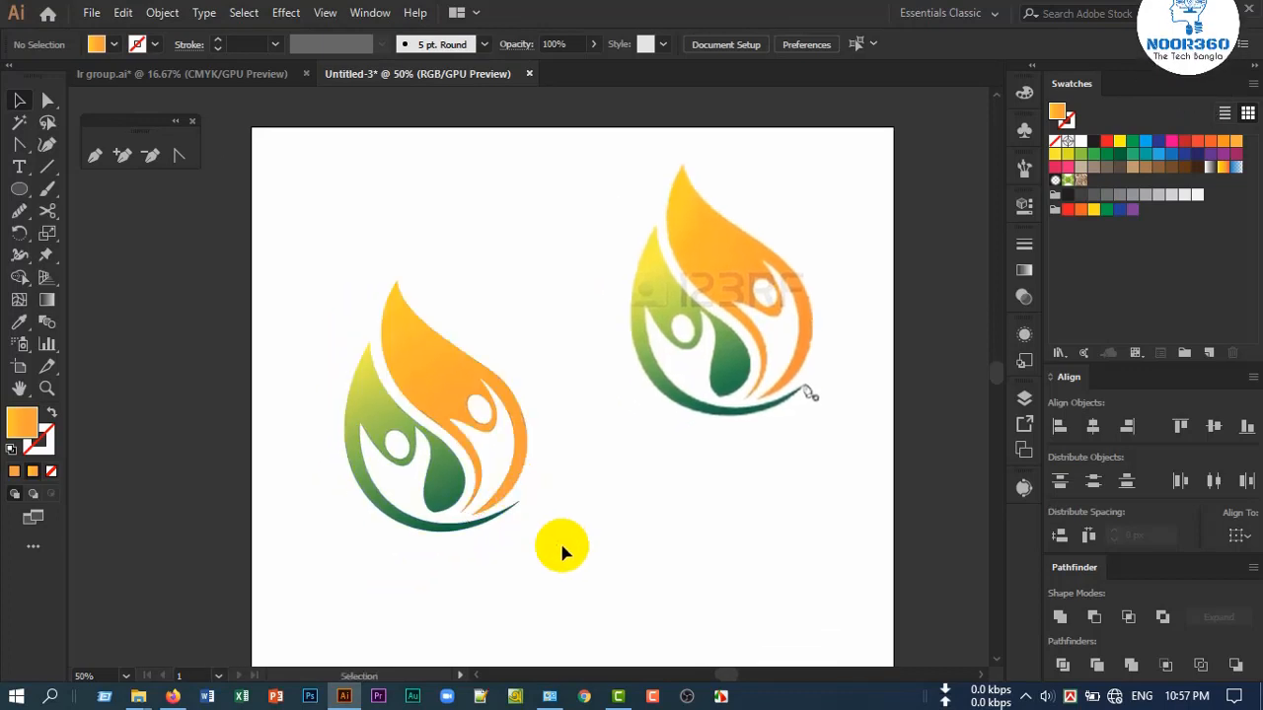
{"action": "left_click_drag", "start_coordinate": [302, 274], "coordinate": [431, 463]}
{"action": "key", "text": "a"}
{"action": "key", "text": "v"}
{"action": "left_click", "coordinate": [552, 574]}
{"action": "left_click", "coordinate": [677, 584]}
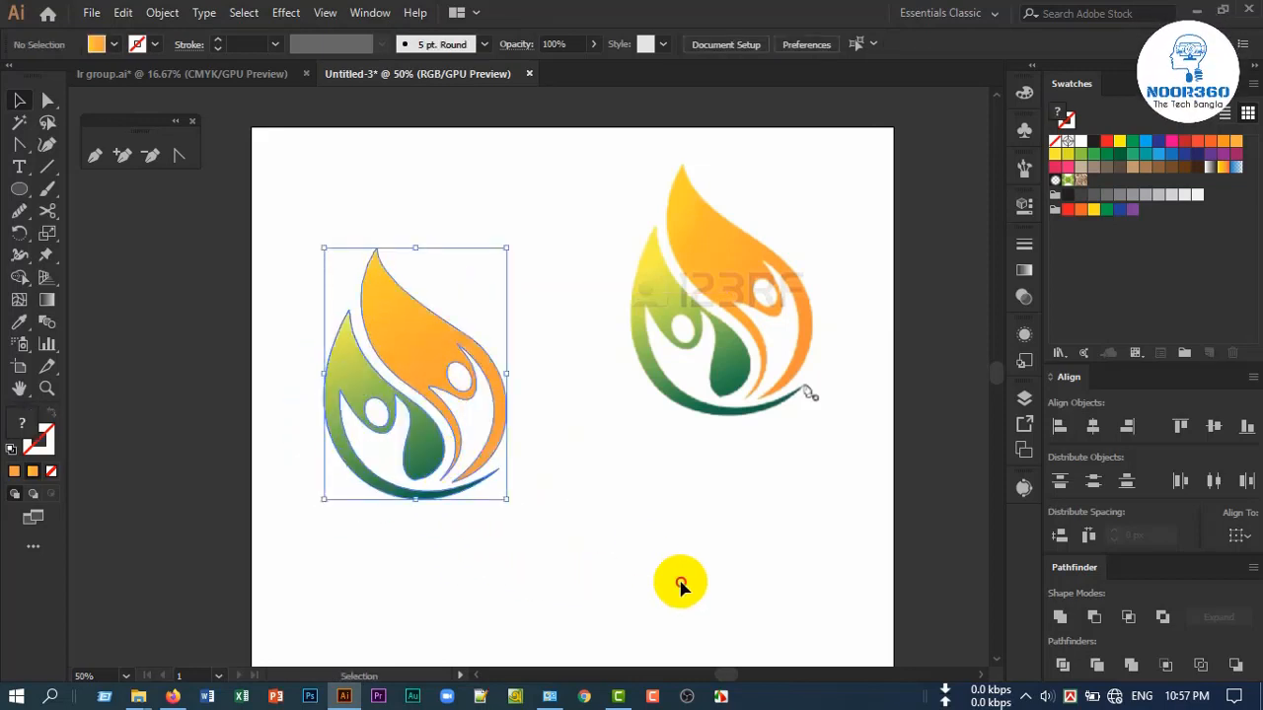
Delete the reference image and move the logo group to the horizontal middle of the artboard
{"action": "left_click", "coordinate": [761, 332]}
{"action": "key", "text": "Delete"}
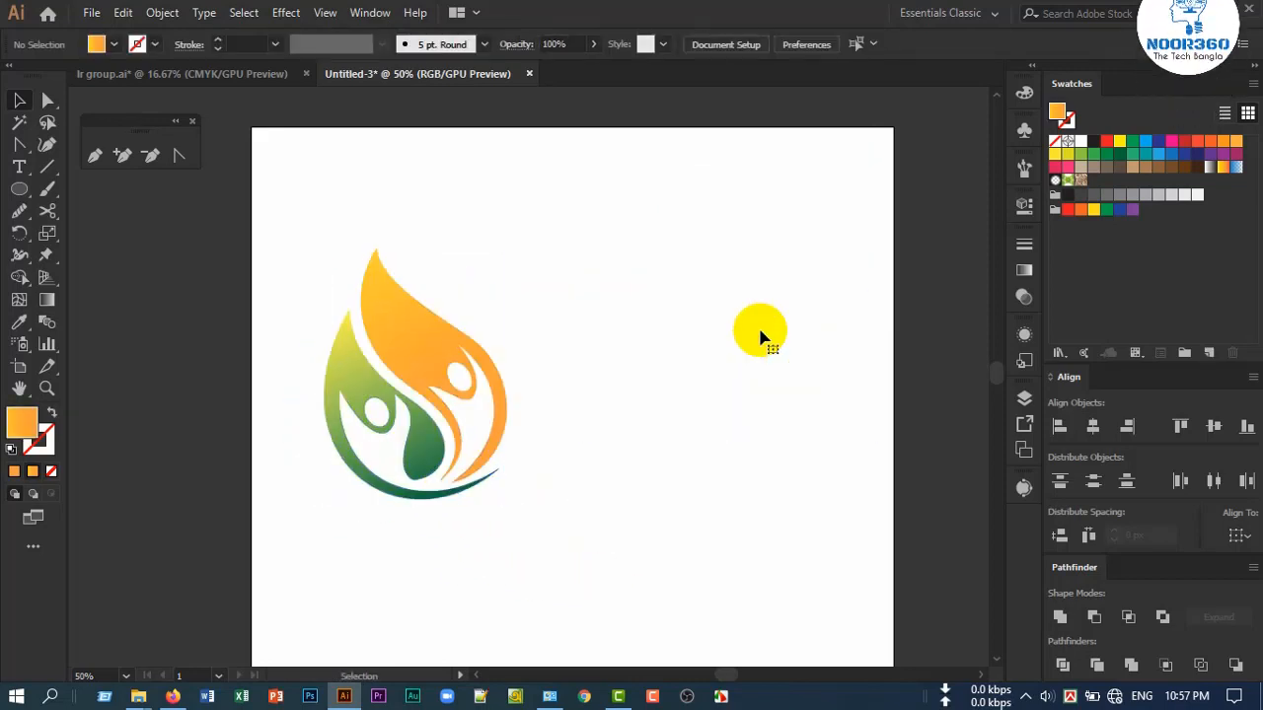
{"action": "left_click_drag", "start_coordinate": [458, 362], "coordinate": [582, 345]}
{"action": "left_click", "coordinate": [789, 509]}
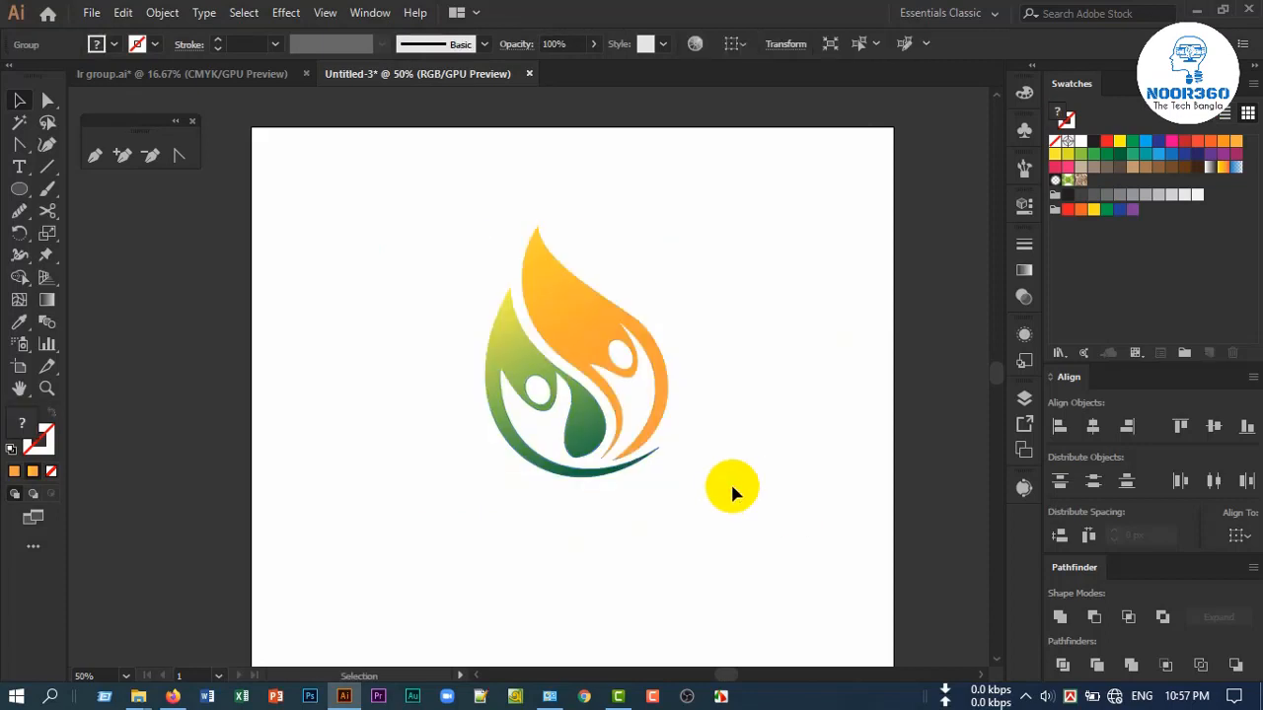
Enlarge the logo group slightly on the artboard and deselect it
{"action": "scroll", "coordinate": [650, 439], "scroll_direction": "up", "scroll_amount": 1}
{"action": "scroll", "coordinate": [729, 440], "scroll_direction": "down", "scroll_amount": 1}
{"action": "left_click_drag", "start_coordinate": [757, 483], "coordinate": [697, 457]}
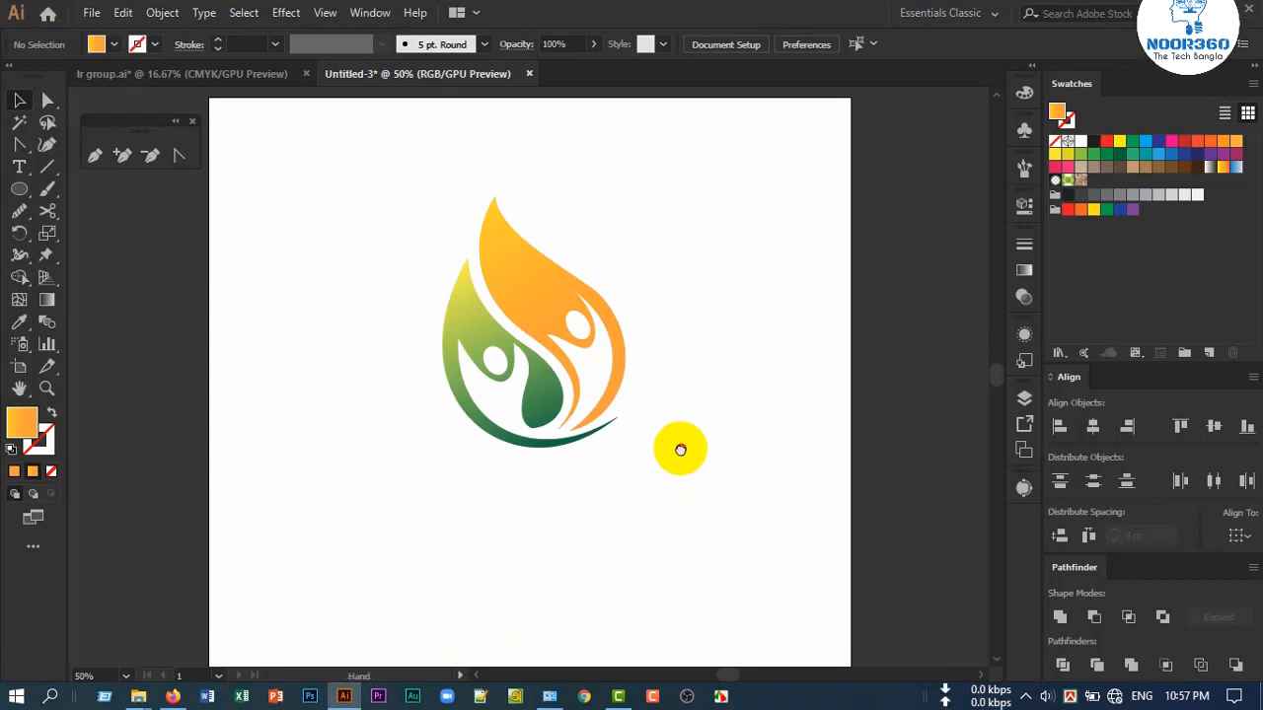
{"action": "left_click_drag", "start_coordinate": [675, 446], "coordinate": [689, 500]}
{"action": "left_click", "coordinate": [538, 414]}
{"action": "left_click", "coordinate": [725, 431]}
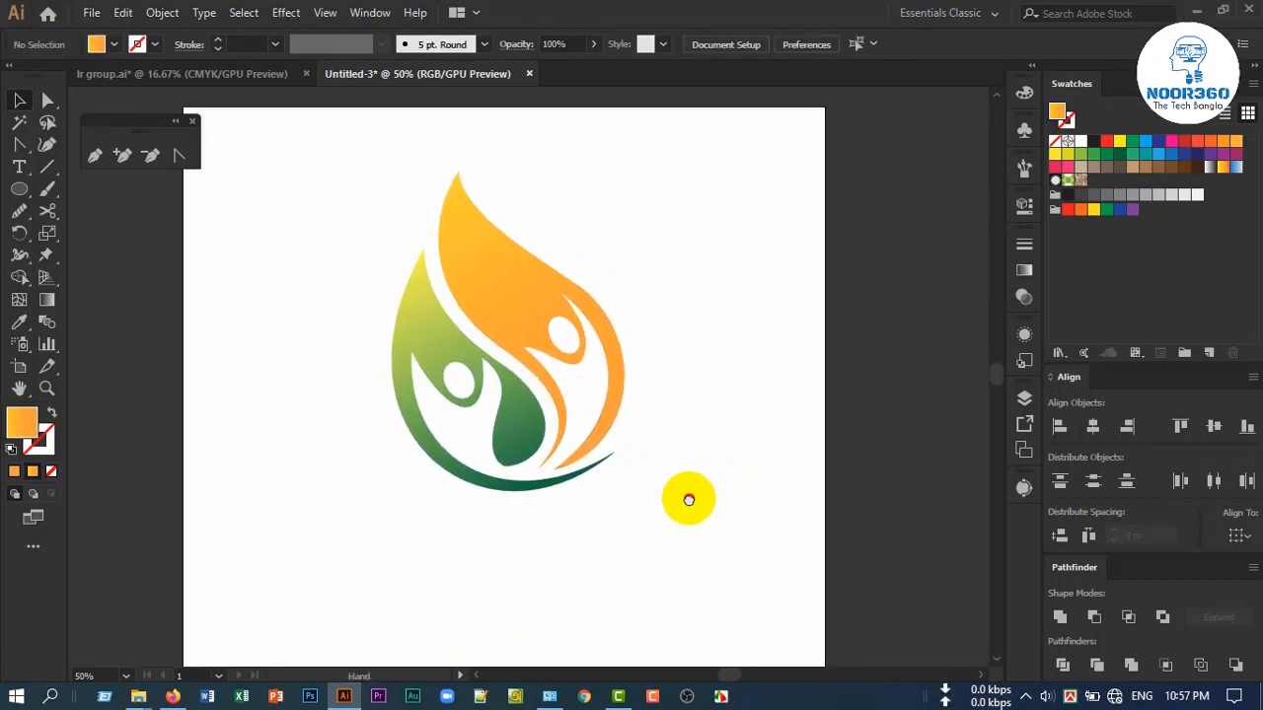